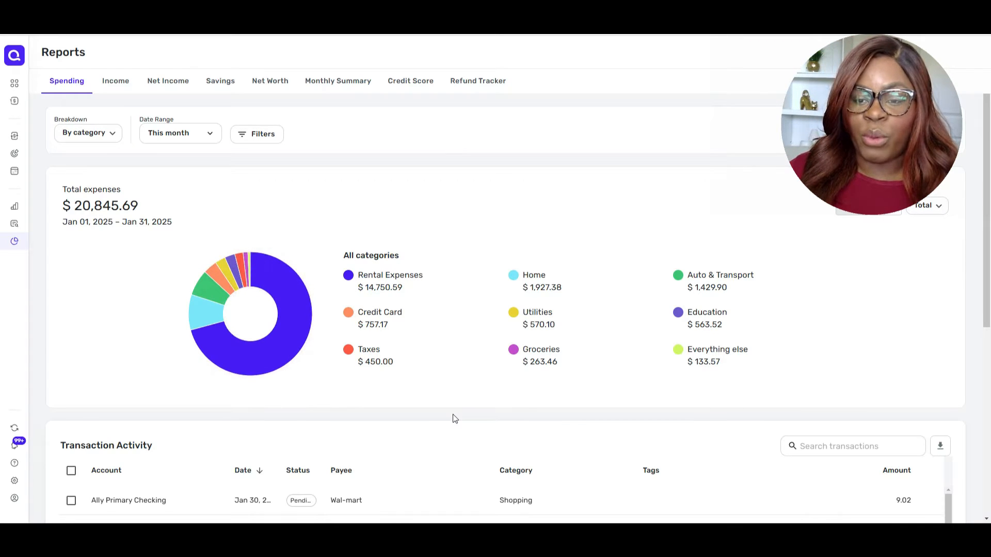
Drill into the Auto & Transport spending category and review its transactions
mouse_move(534, 287)
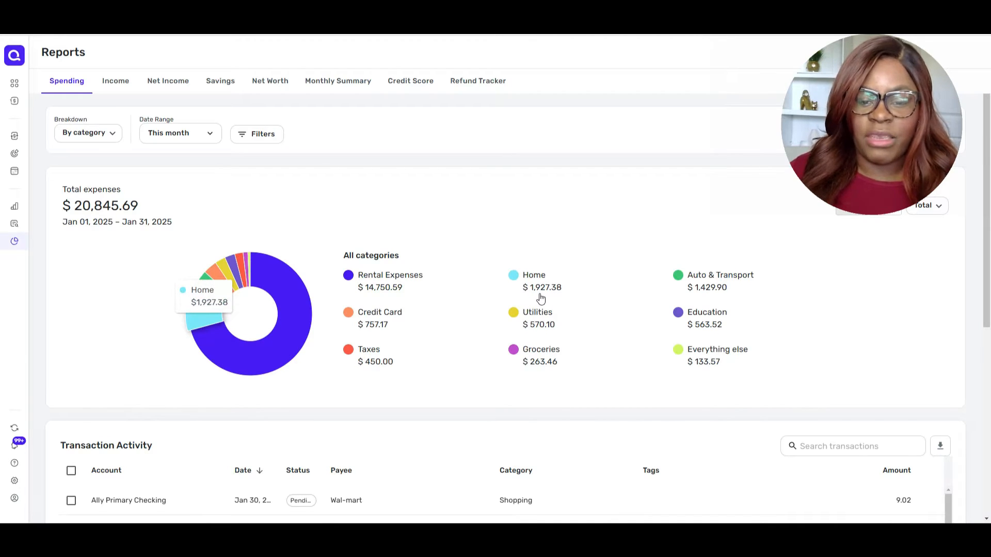
mouse_move(729, 294)
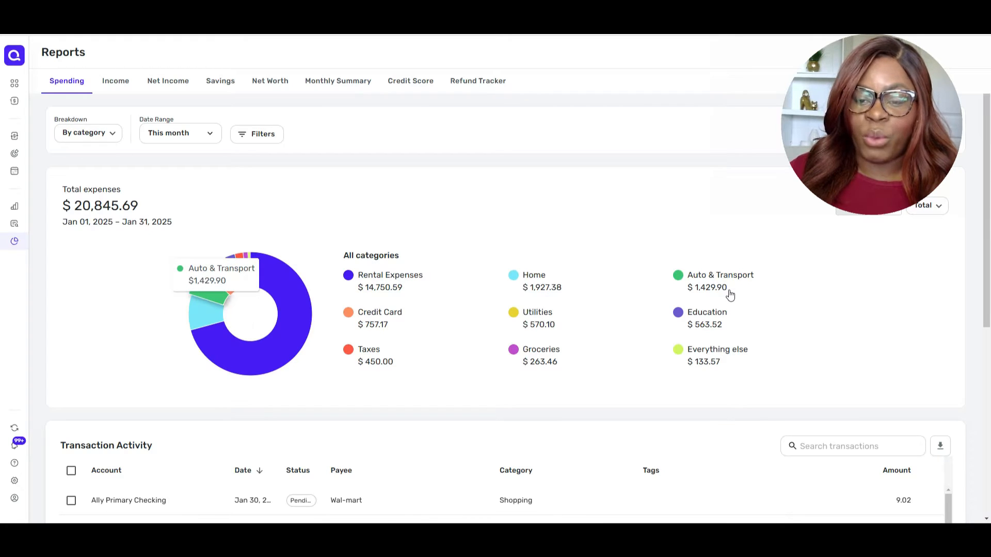
left_click(712, 285)
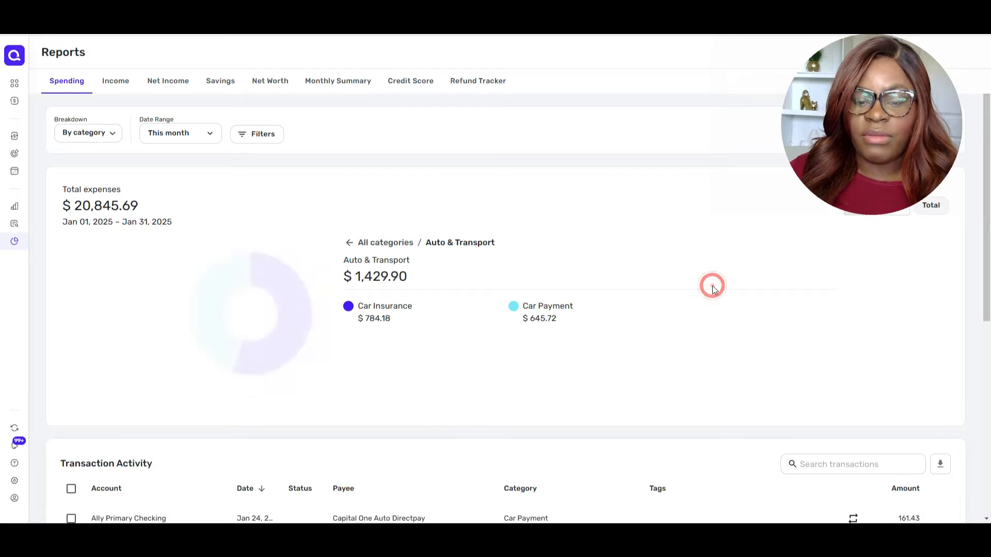
scroll(709, 309, "down", 4)
scroll(707, 319, "down", 2)
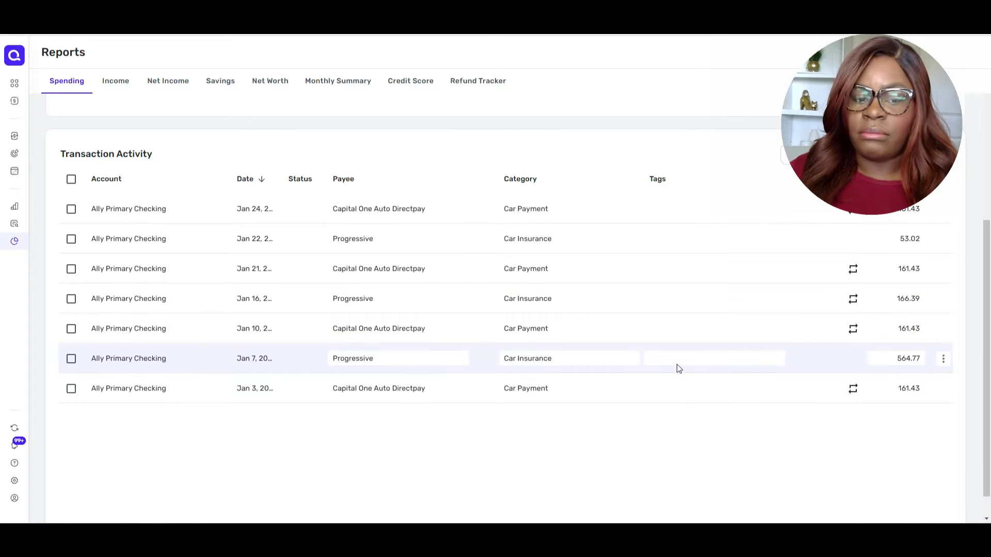
scroll(678, 369, "up", 1)
scroll(808, 411, "up", 1)
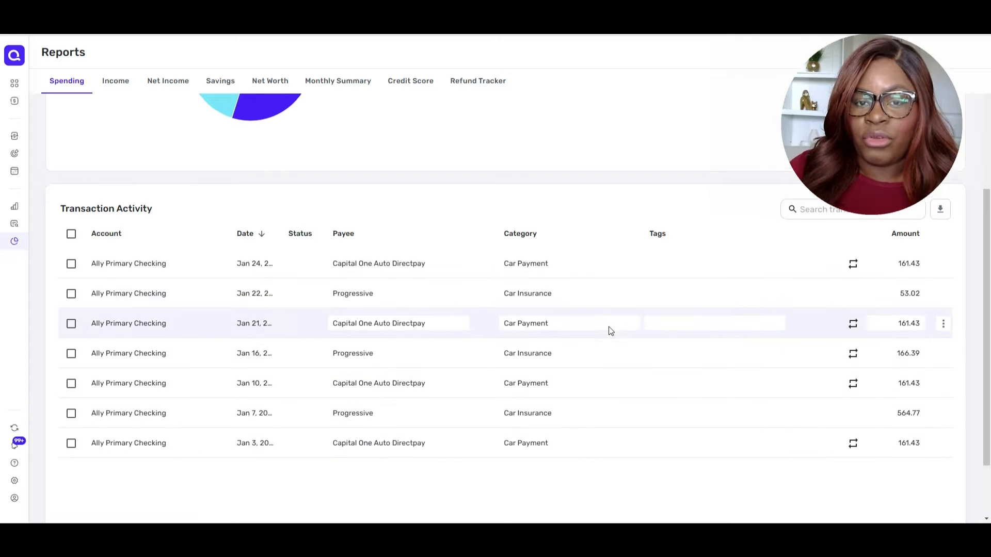
scroll(611, 330, "up", 4)
scroll(668, 375, "down", 4)
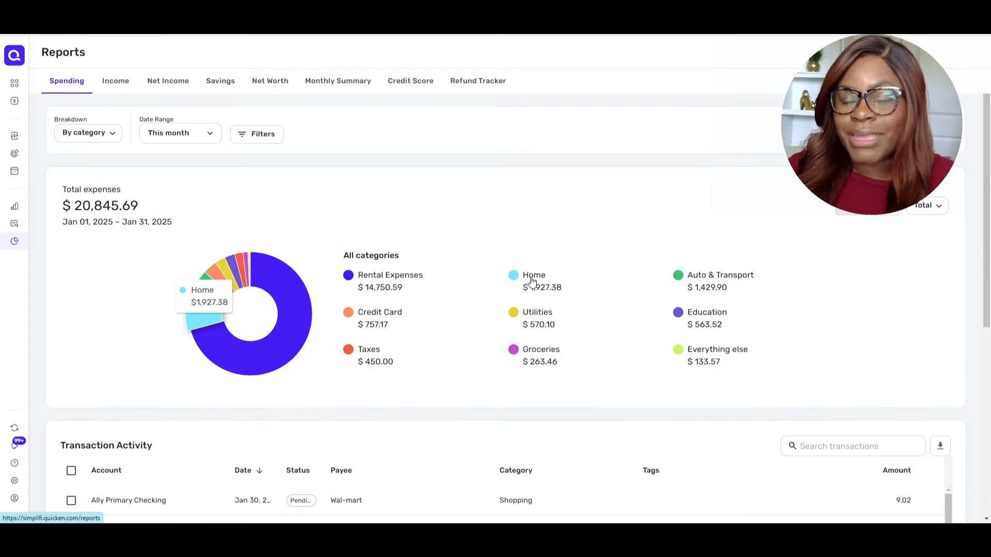
Drill into the Credit Card spending category, review its transactions, and return to all categories
scroll(518, 315, "down", 1)
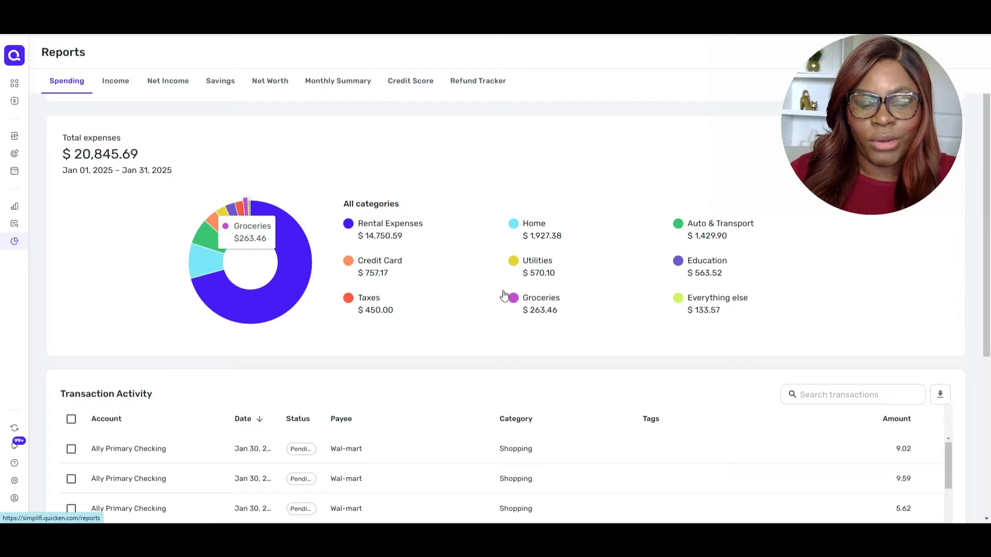
left_click(396, 274)
scroll(570, 320, "down", 4)
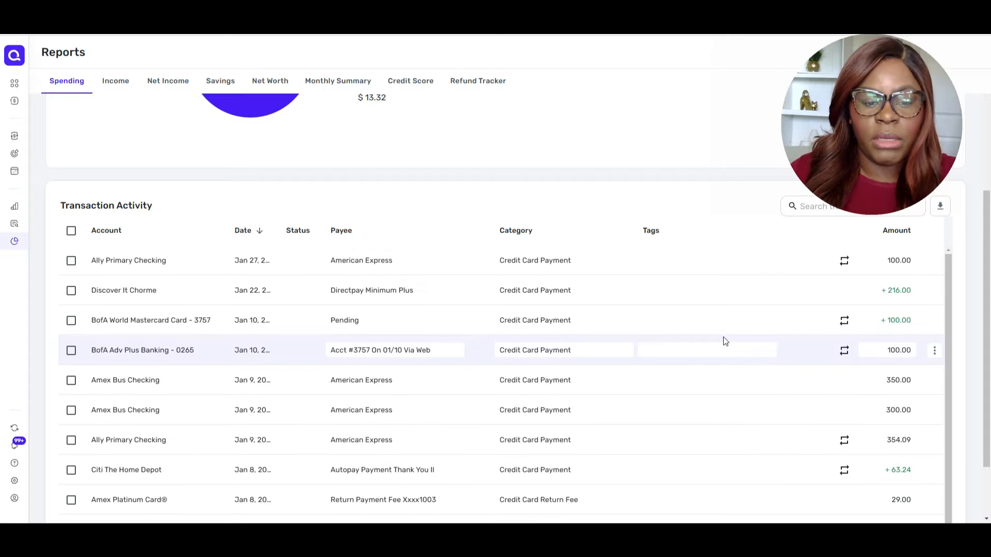
scroll(718, 339, "down", 5)
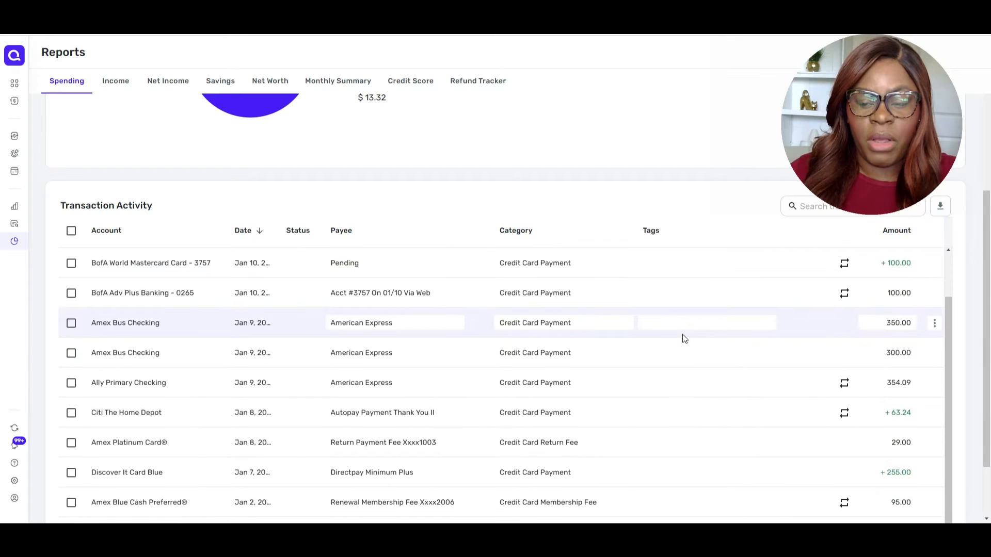
scroll(684, 339, "up", 8)
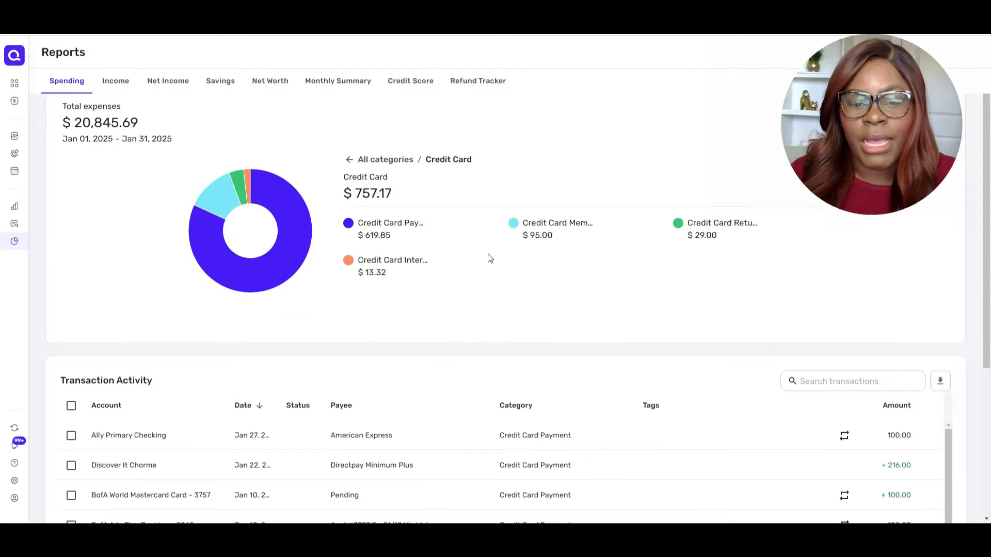
scroll(427, 265, "down", 3)
scroll(427, 266, "down", 3)
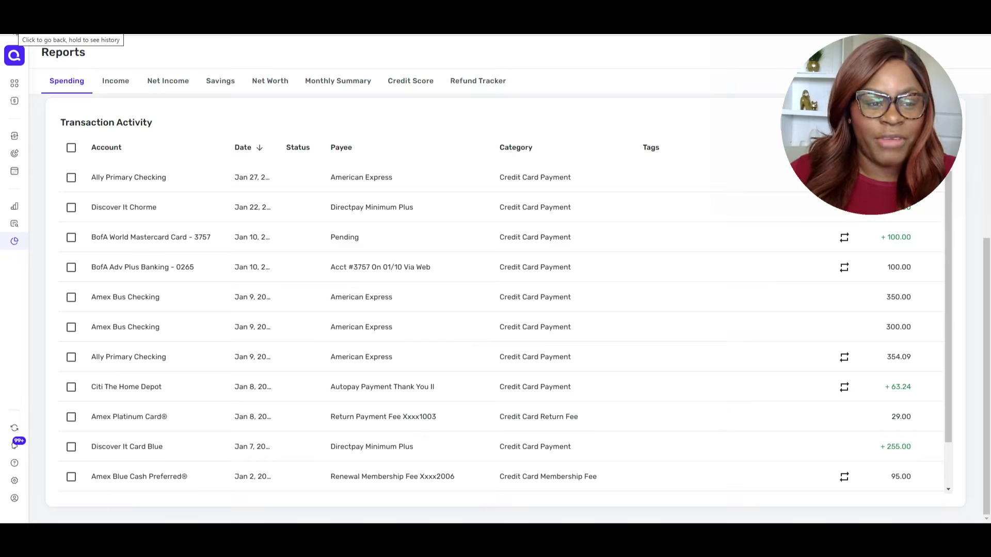
scroll(566, 323, "up", 7)
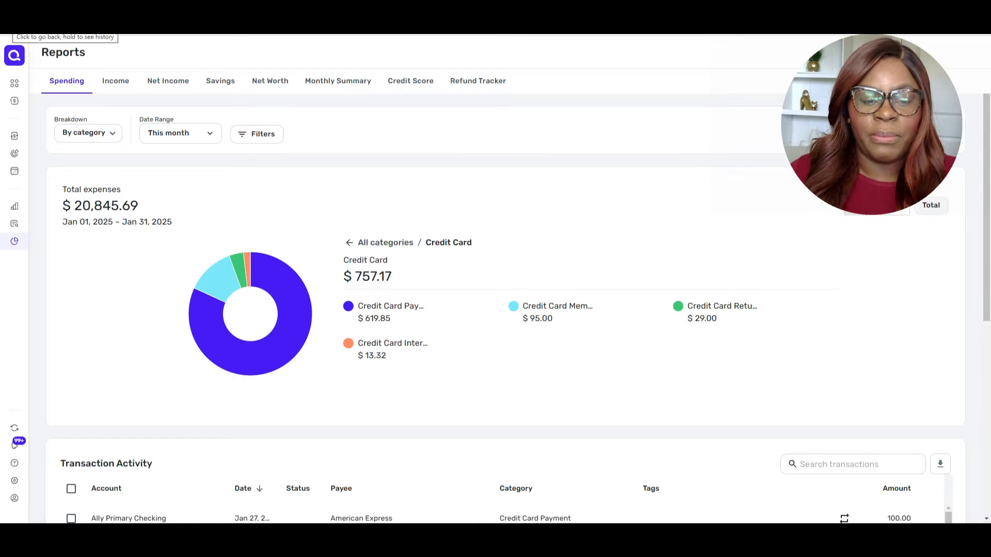
left_click(12, 25)
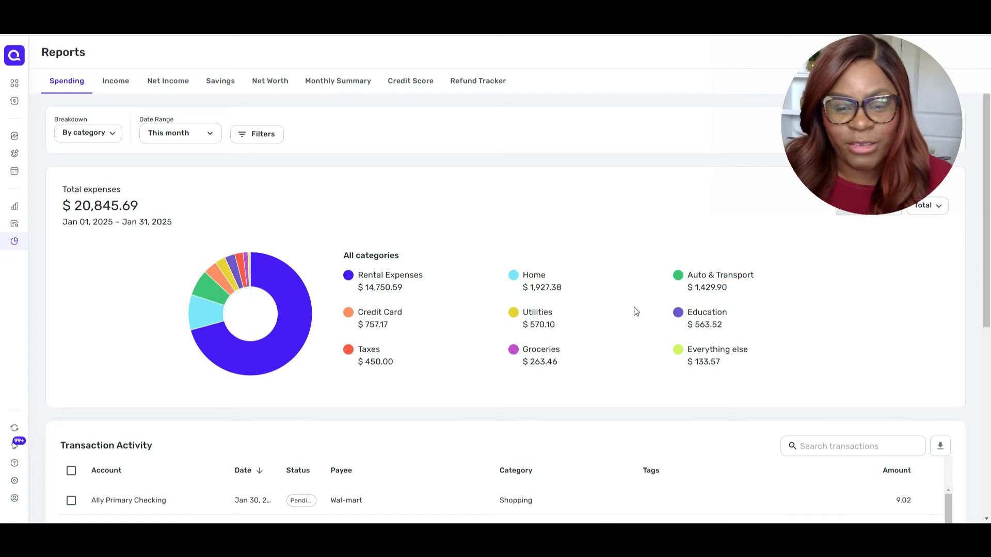
Open the Utilities category and recategorize the Xcel Energy transaction as Rental Bills & Utilities
left_click(533, 324)
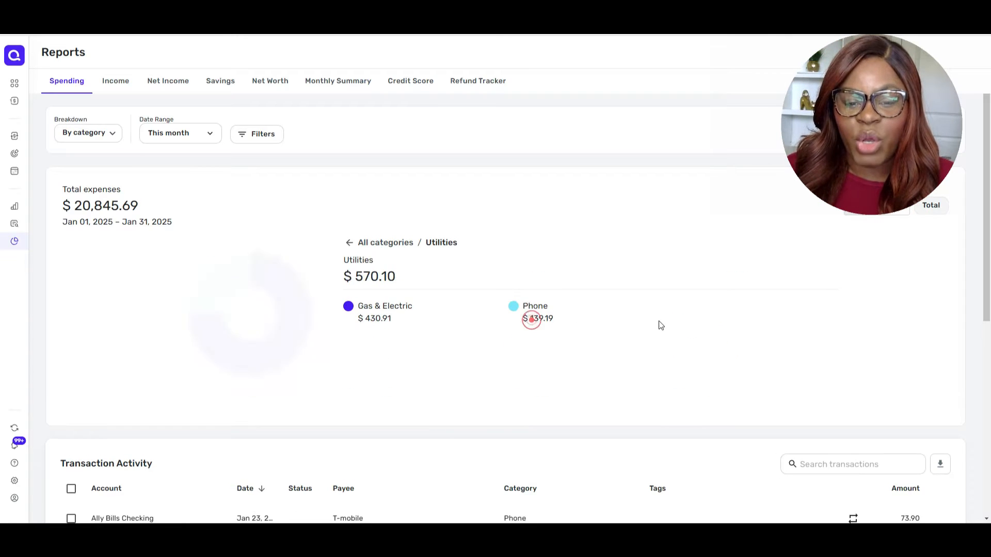
scroll(695, 322, "down", 4)
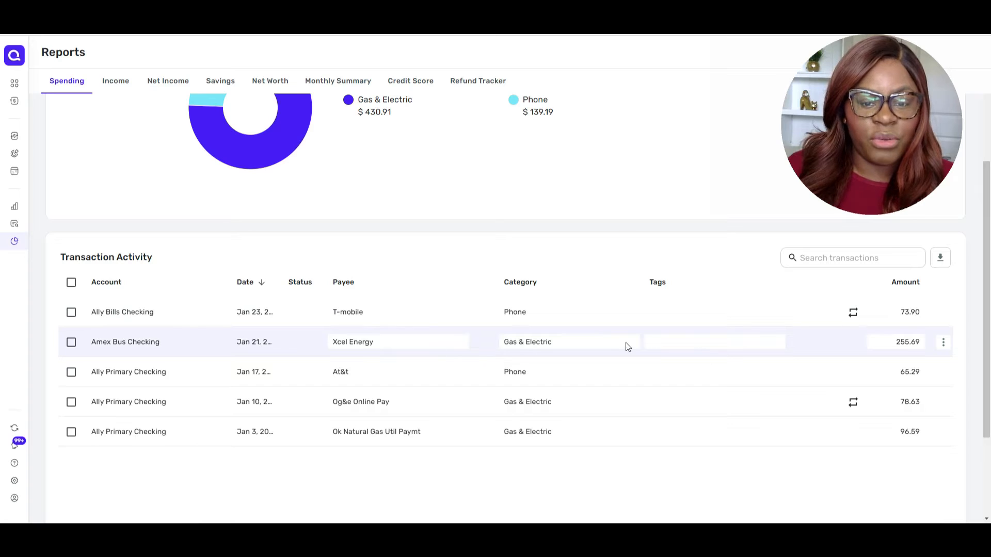
left_click(609, 345)
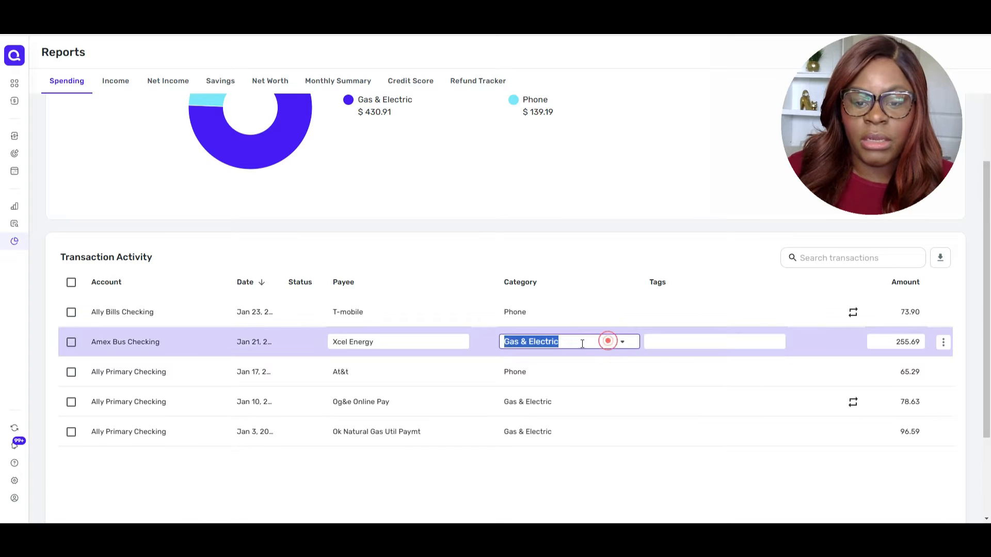
left_click(622, 344)
mouse_move(568, 252)
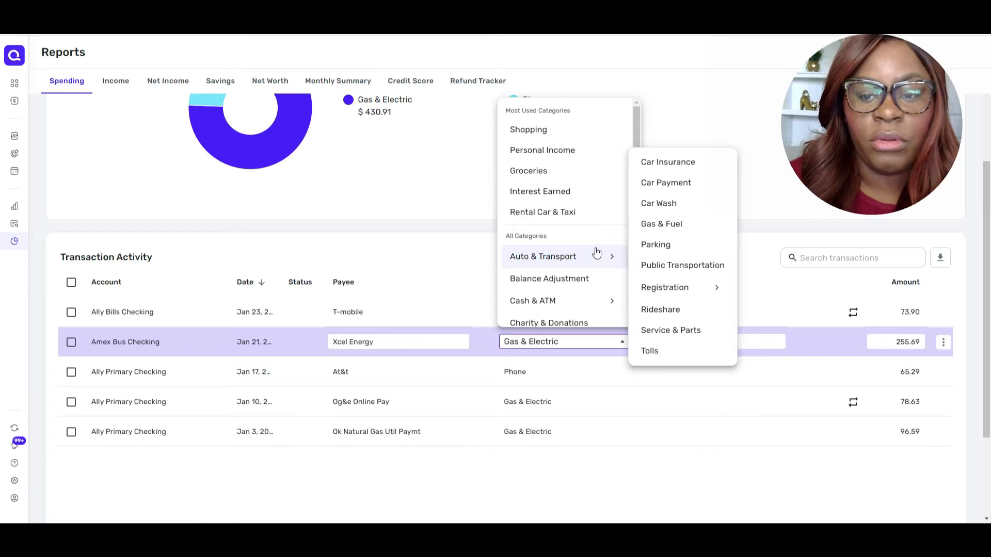
left_click(578, 339)
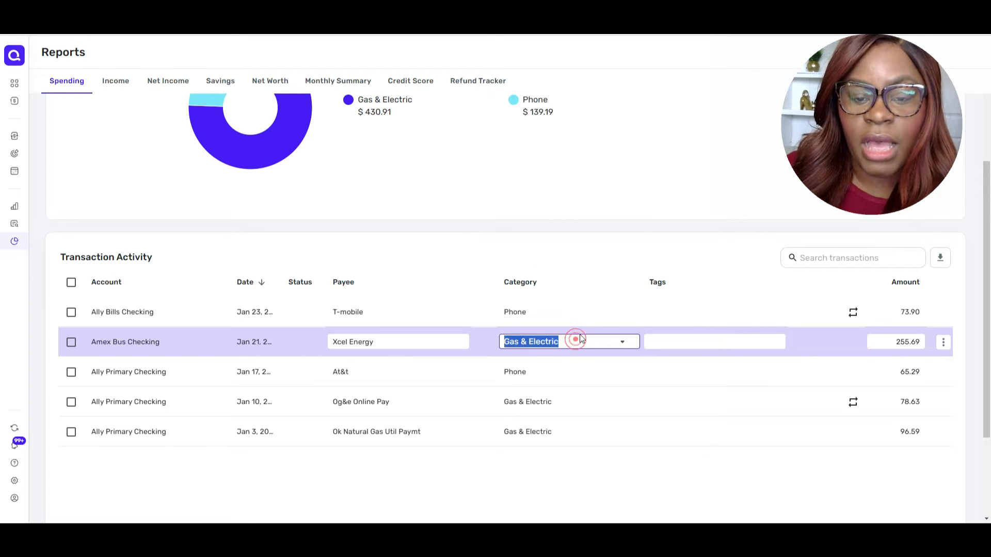
type("renta")
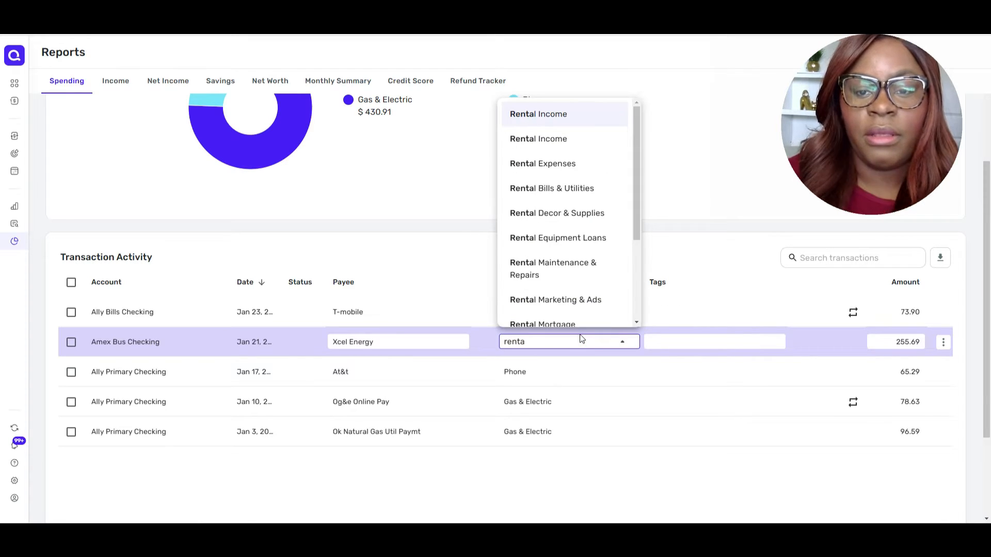
left_click(591, 199)
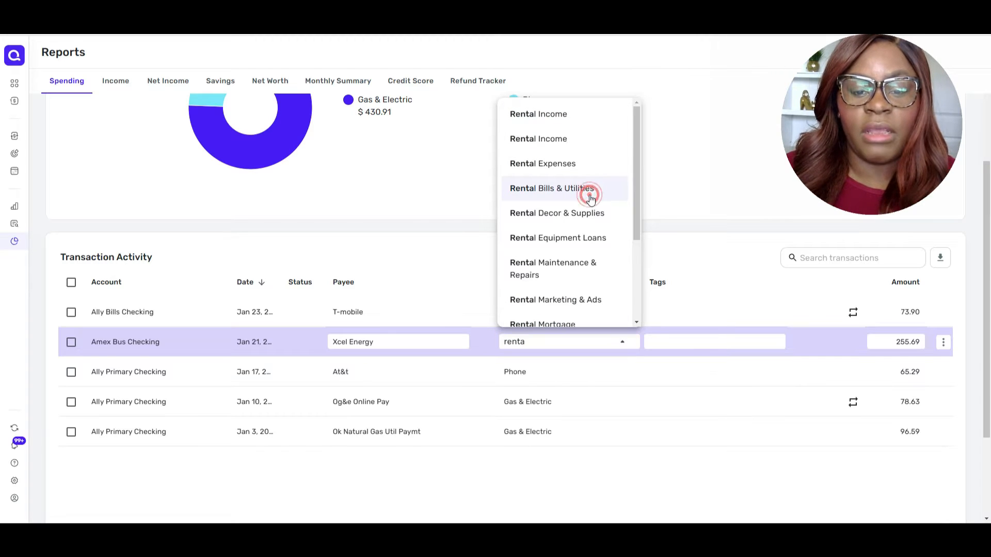
scroll(591, 229, "up", 3)
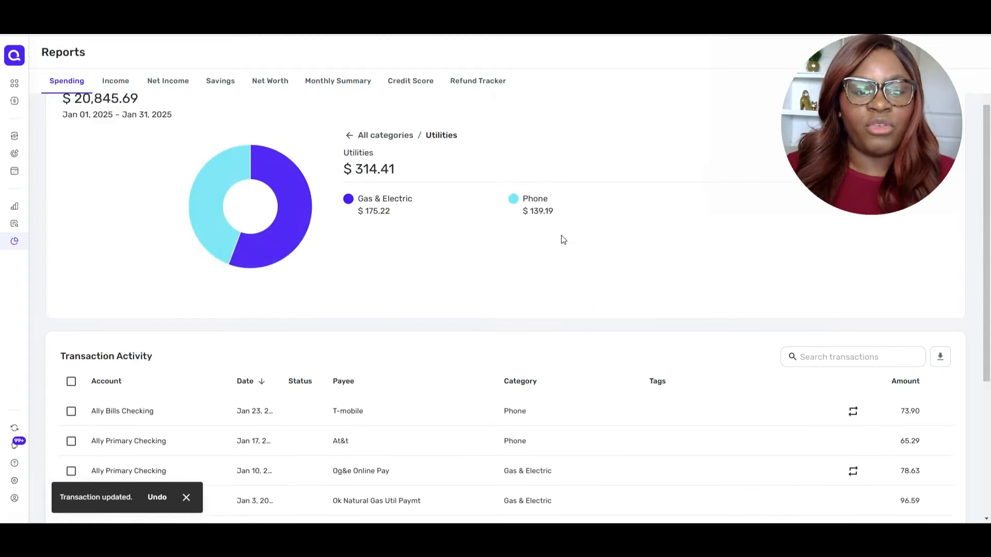
Open the Groceries category and recategorize the Wmt Plus 2025 transaction to a category matching "sub"
left_click(351, 191)
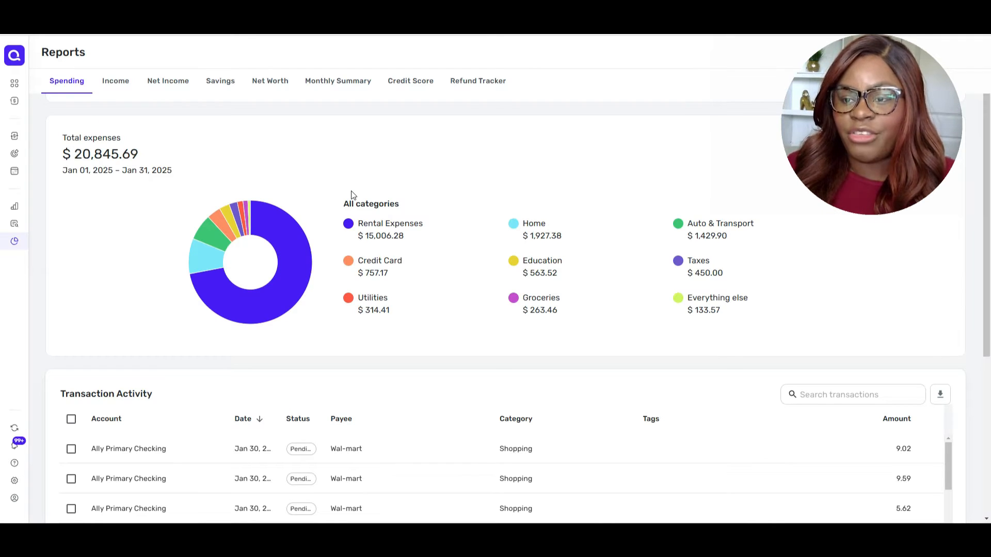
mouse_move(370, 310)
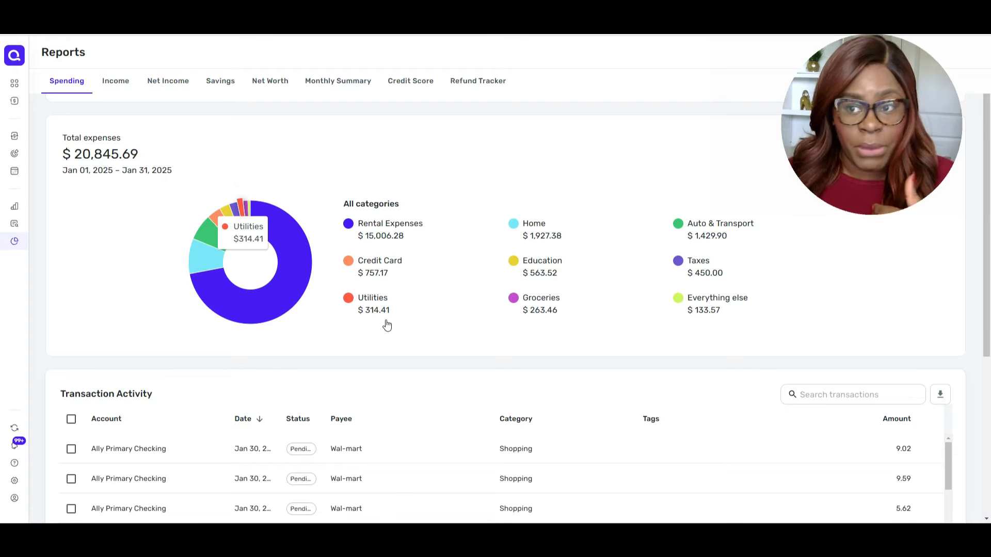
left_click(538, 307)
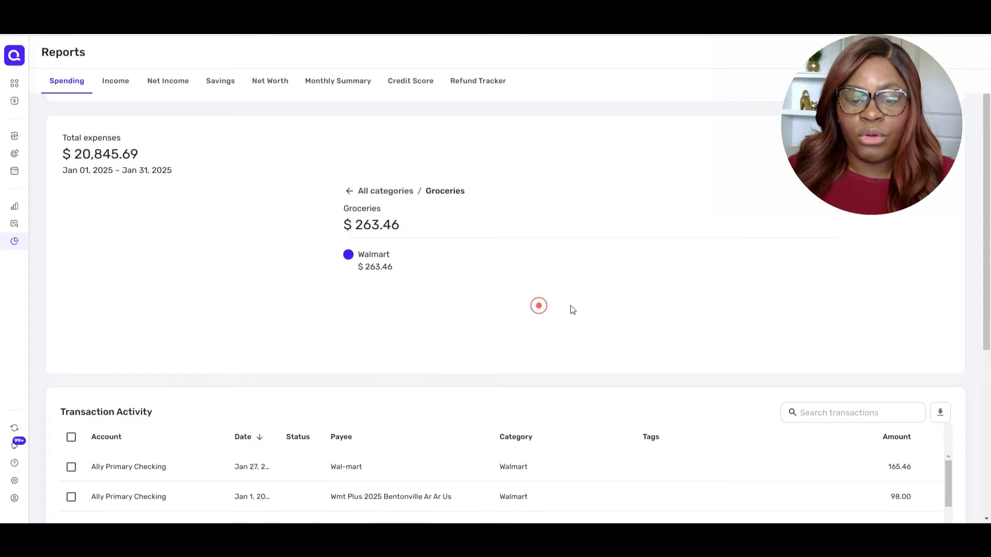
scroll(574, 321, "down", 4)
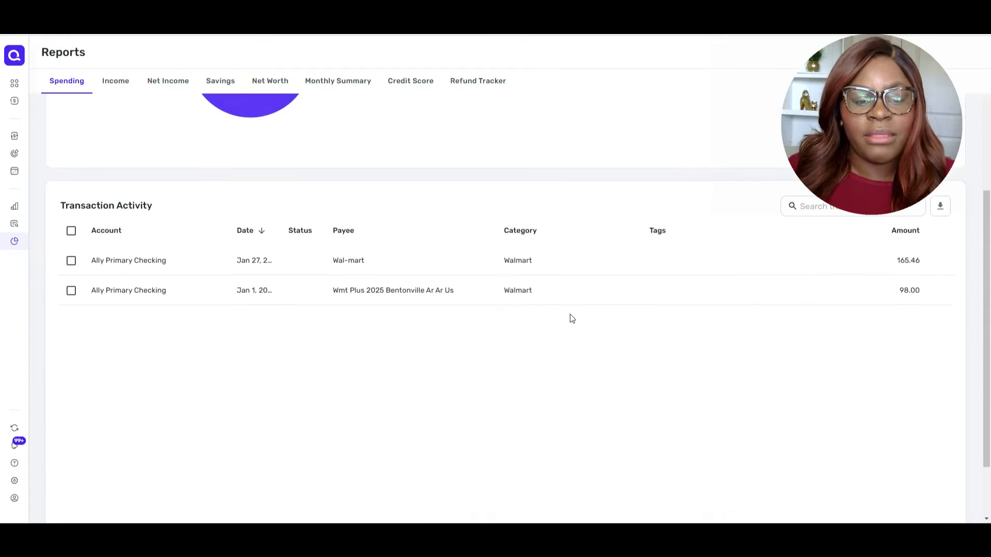
left_click(546, 288)
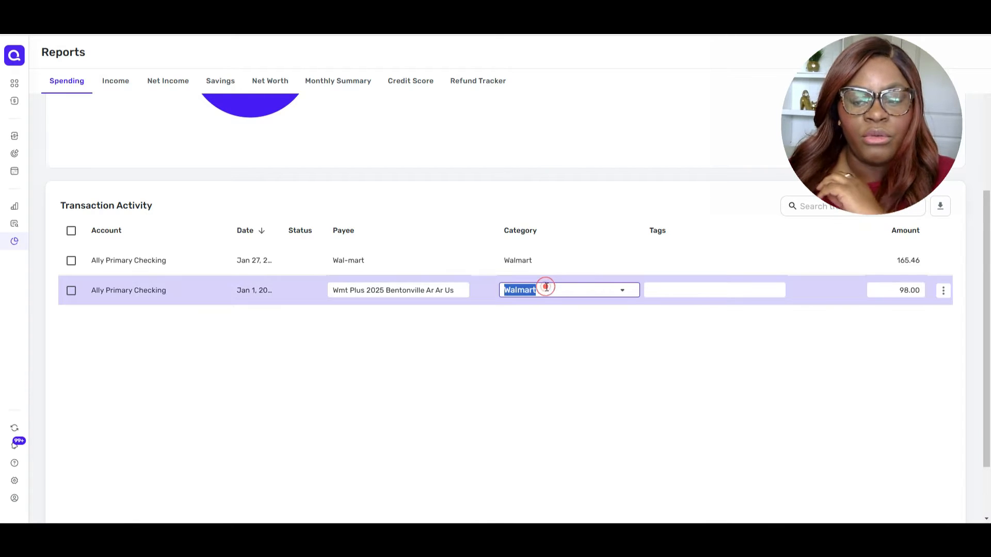
type("sub")
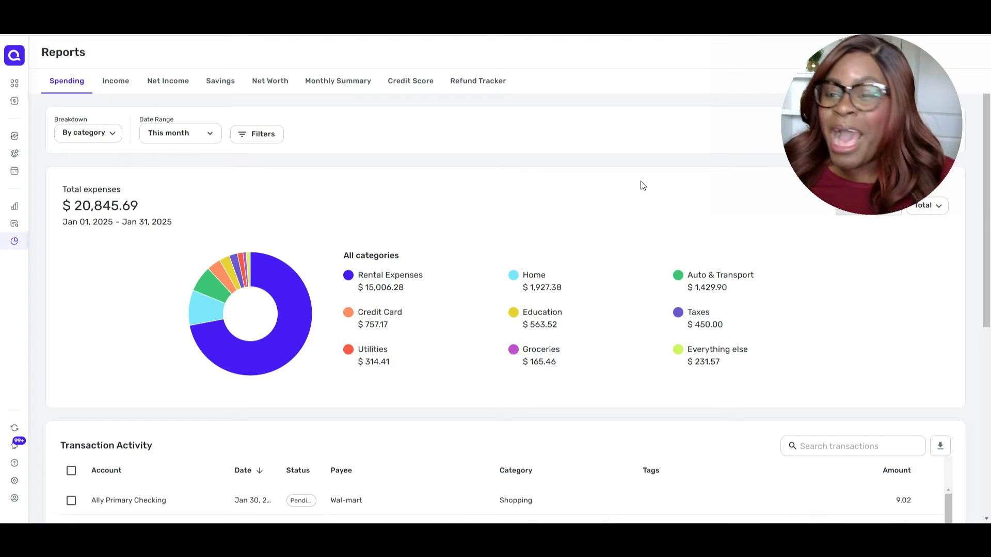
Drill into the Taxes category, review its transactions, and return to all categories
left_click(707, 323)
scroll(815, 352, "down", 4)
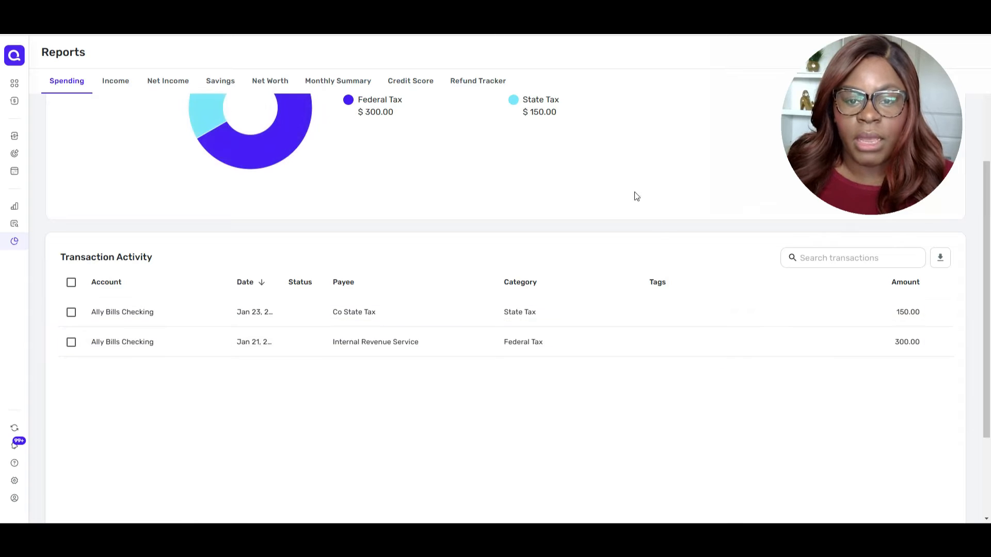
scroll(635, 196, "up", 4)
left_click(348, 244)
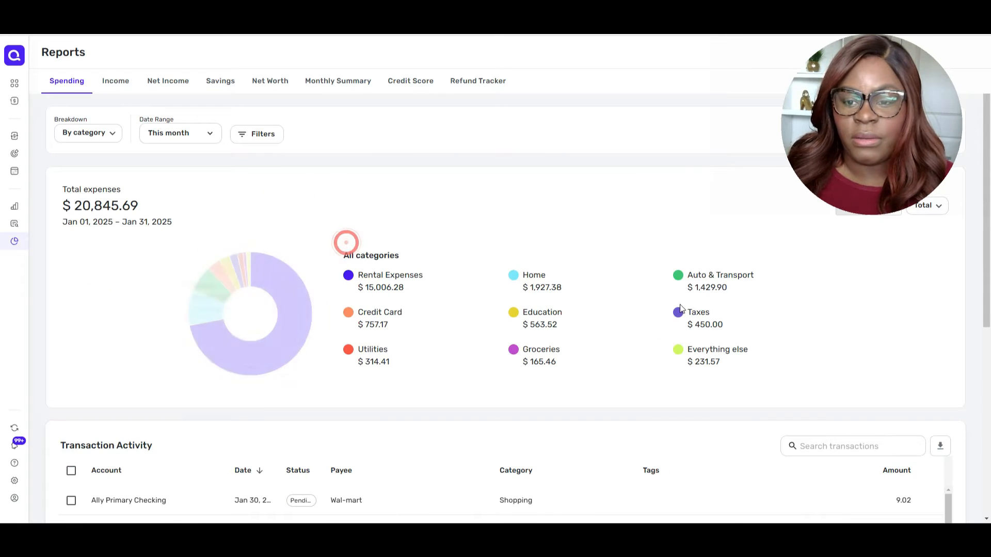
Open the Everything else category and recategorize the $9.02 Wal-mart Shopping transaction as Walmart
left_click(718, 364)
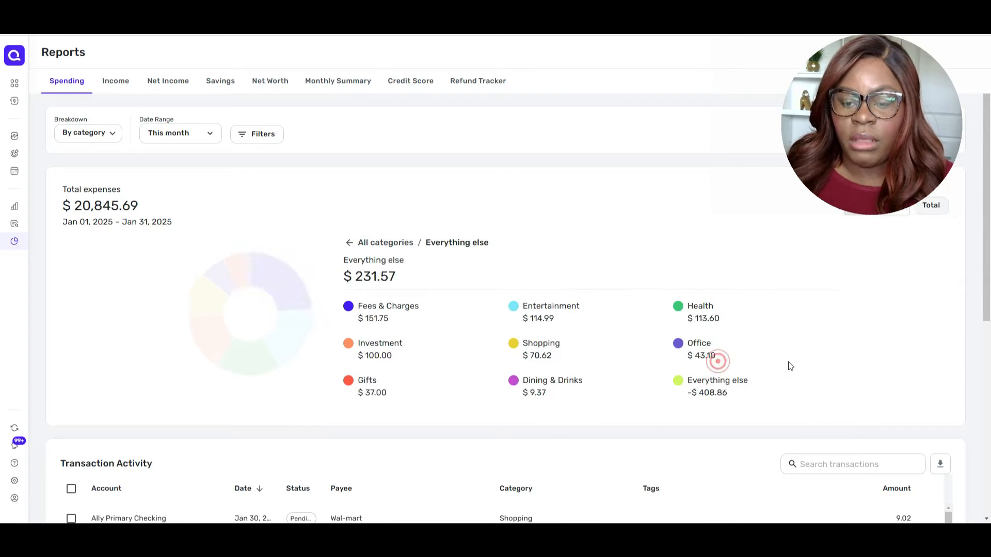
scroll(788, 366, "down", 4)
scroll(769, 366, "up", 3)
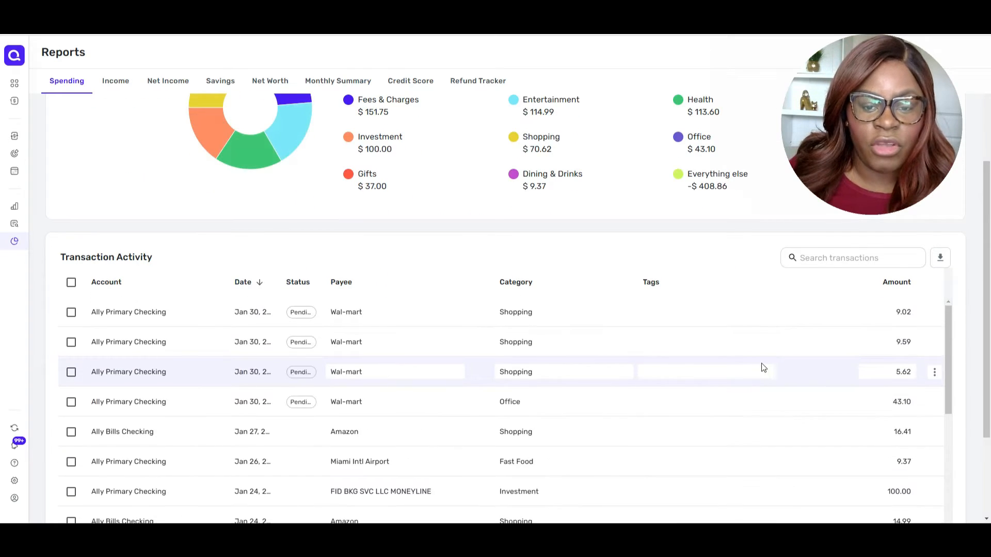
left_click(557, 365)
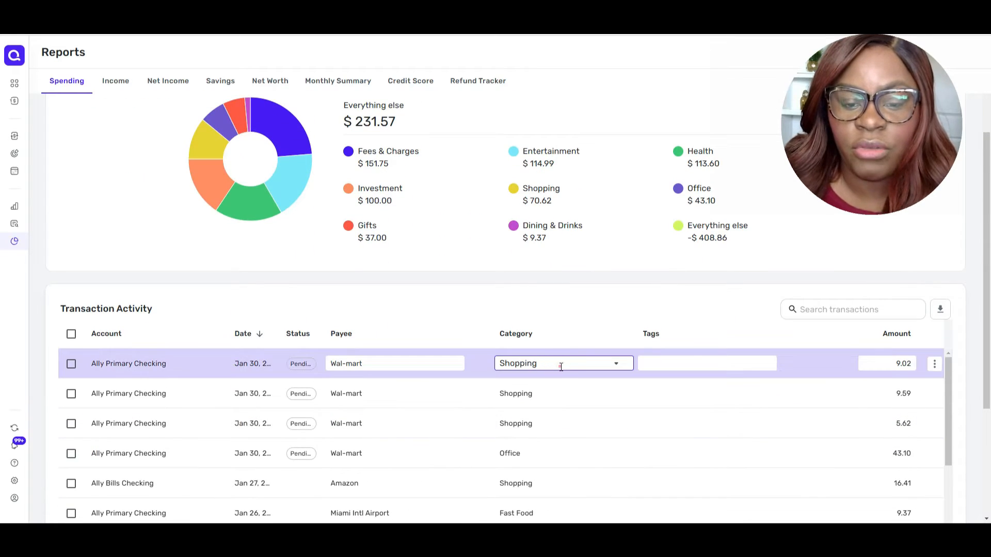
double_click(557, 365)
type("Walm")
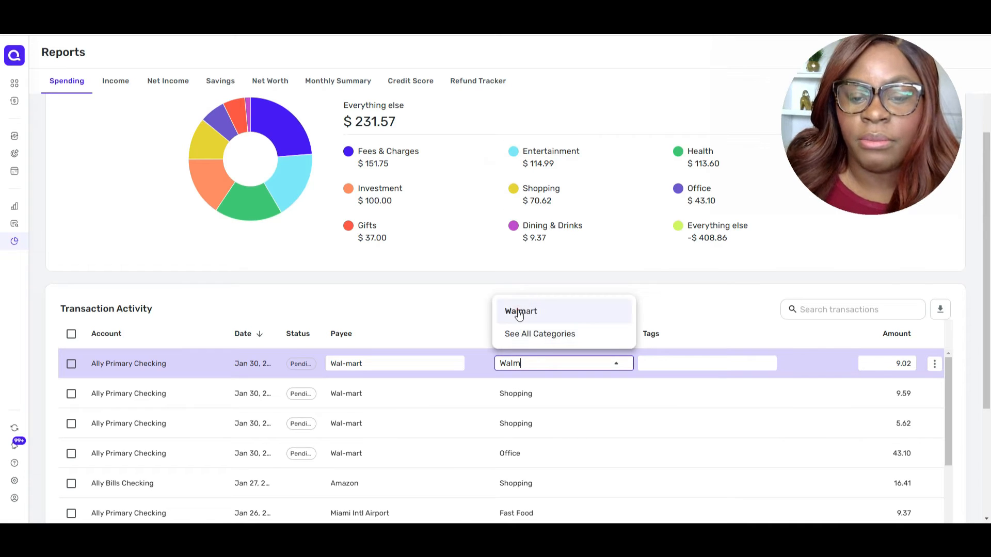
left_click(519, 312)
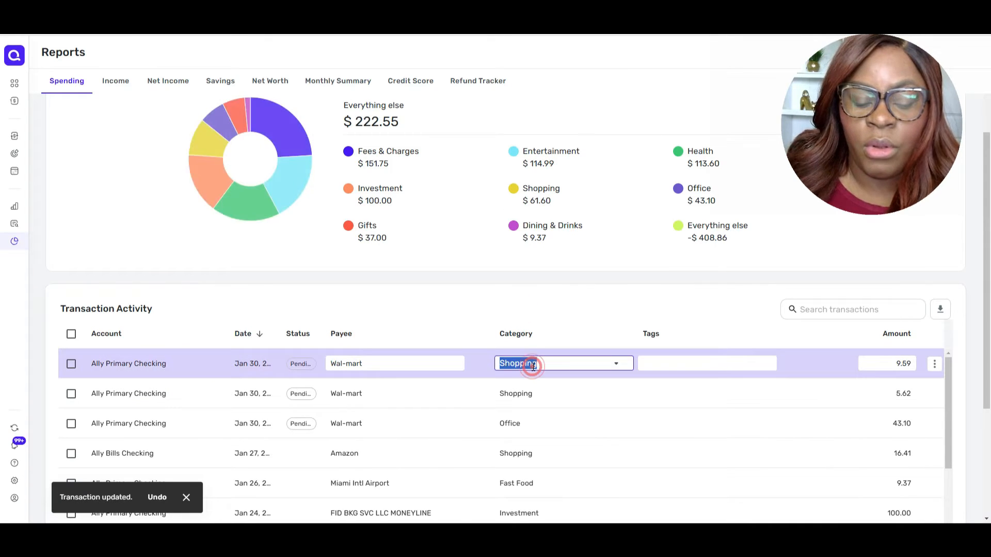
Recategorize the $9.59 Wal-mart transaction as Walmart
type("Walmart")
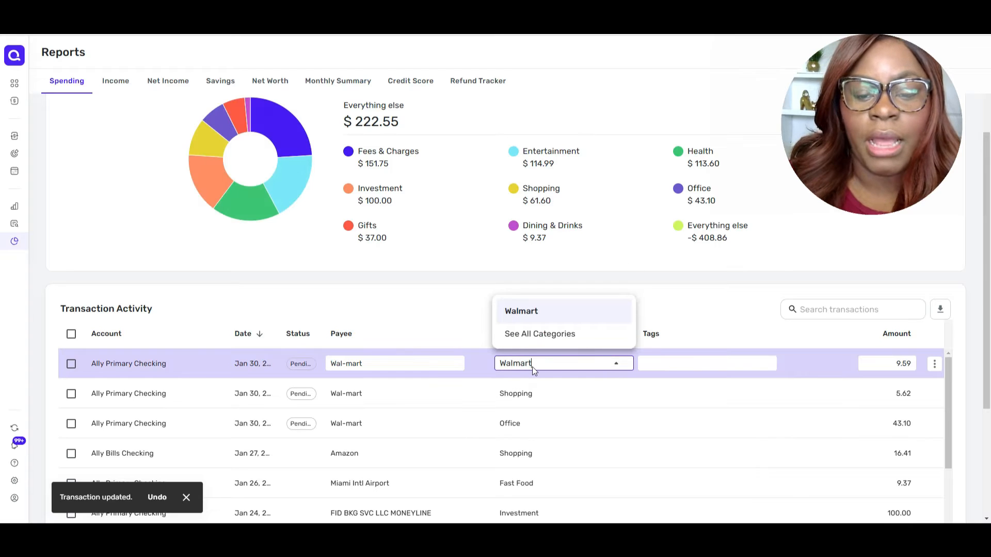
left_click(534, 313)
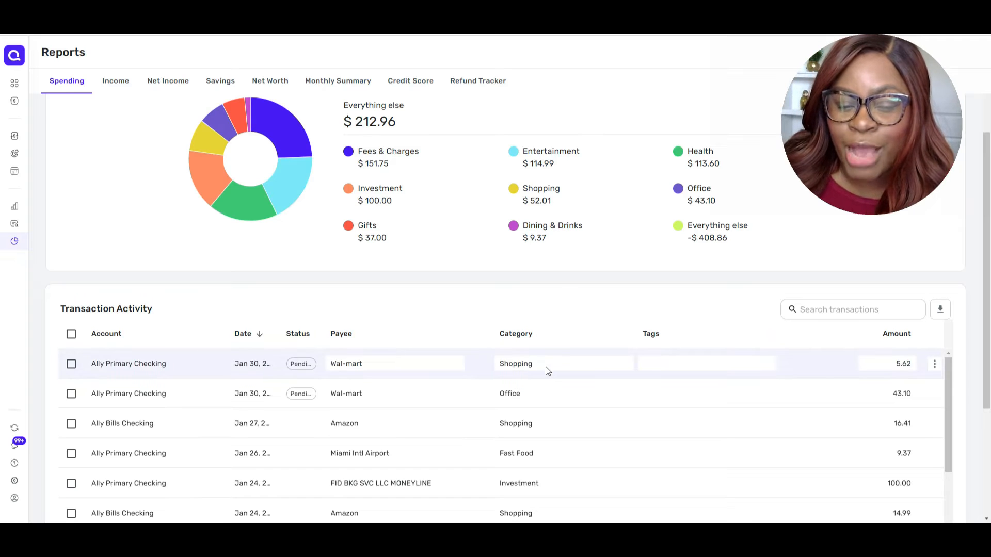
Recategorize the $5.62 Wal-mart transaction from Shopping to Walmart
left_click(546, 366)
left_click(546, 365)
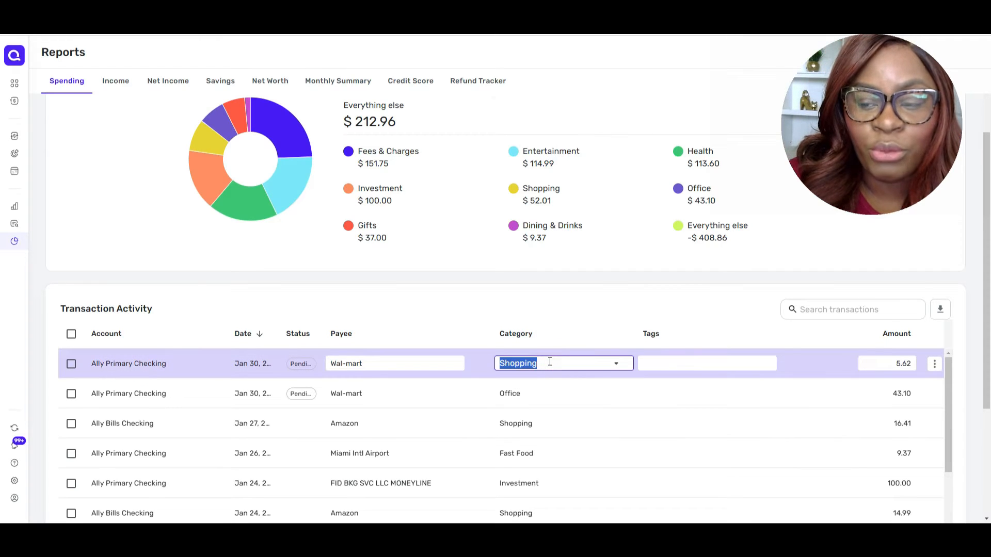
type("Walm")
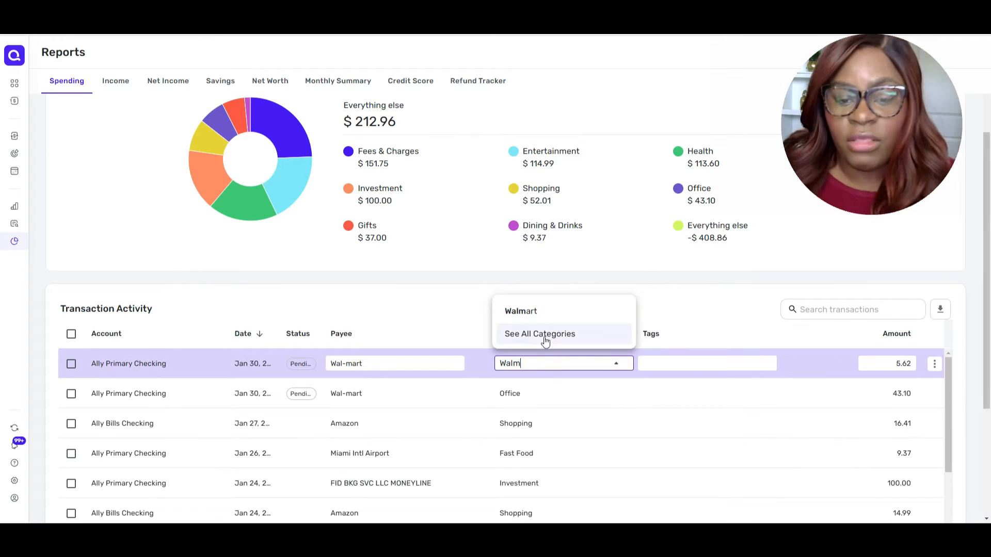
left_click(541, 320)
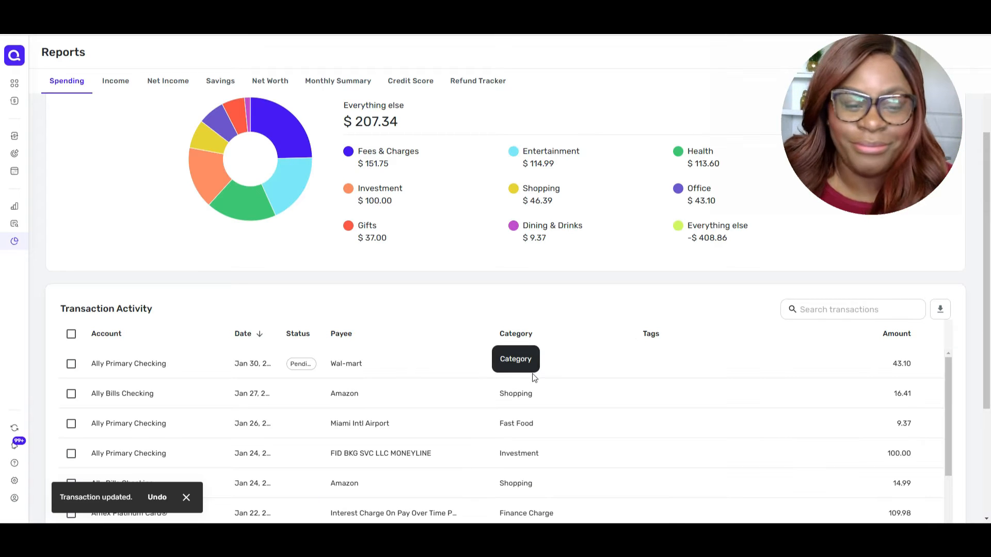
Recategorize the $43.10 Wal-mart transaction from Office to Walmart
left_click(553, 364)
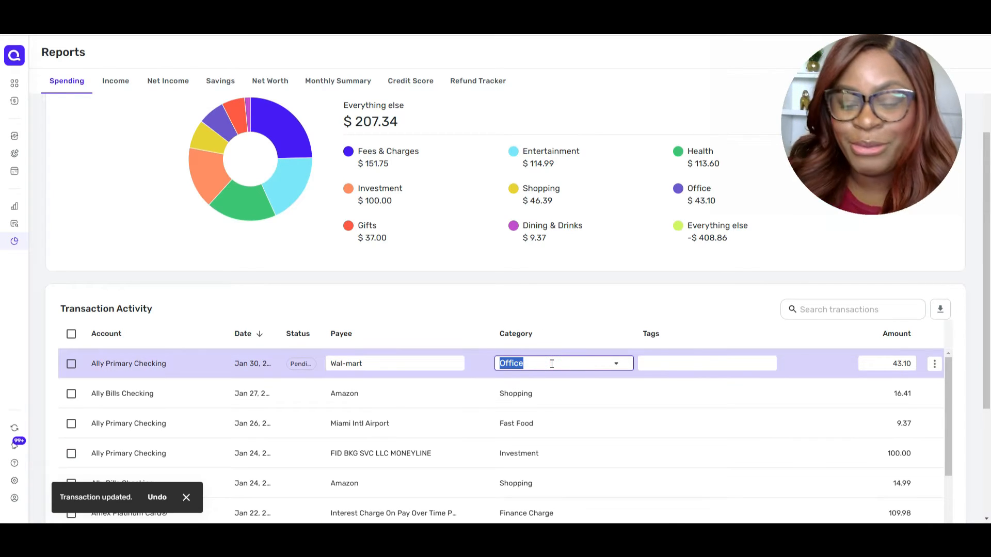
type("Walmart")
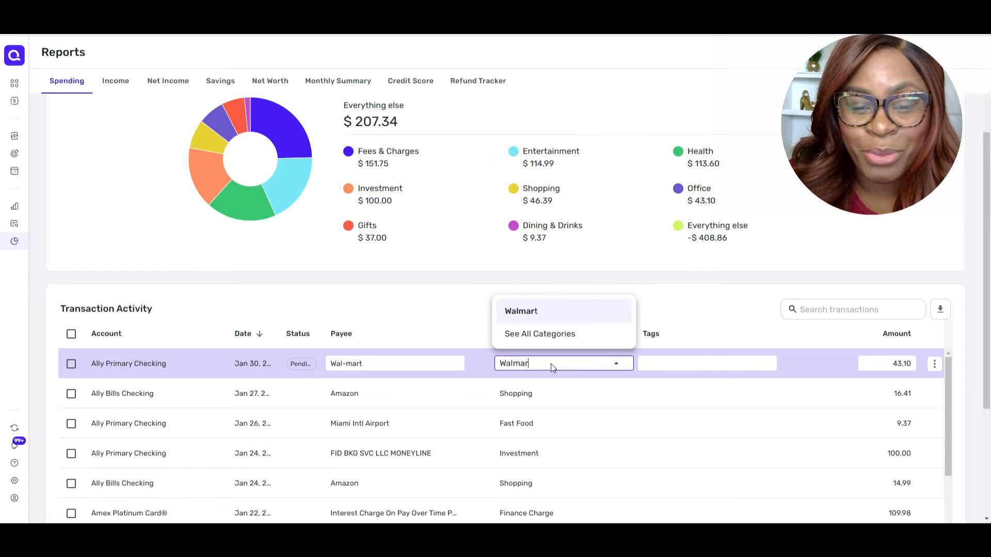
left_click(542, 309)
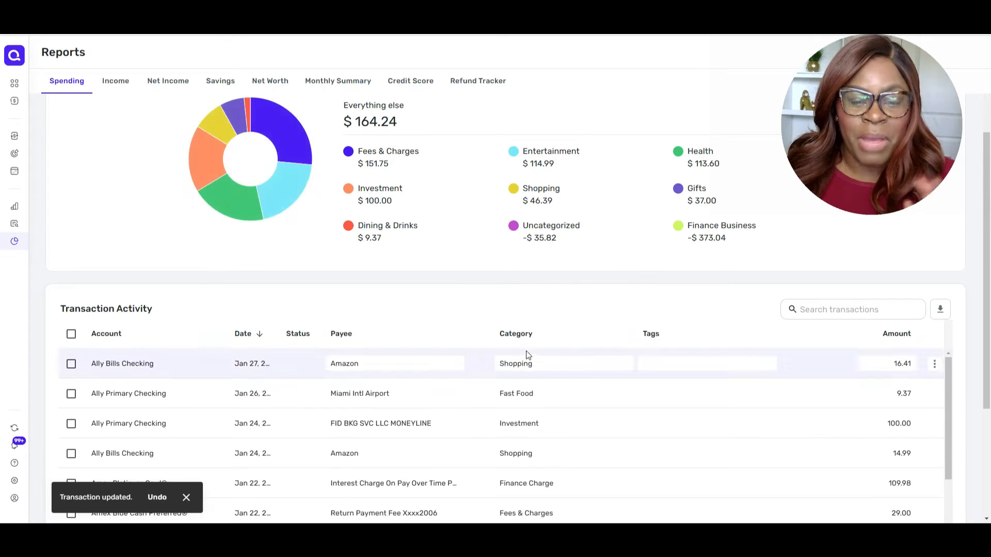
Recategorize the $16.41 Amazon transaction from Shopping to Amazon
left_click(525, 367)
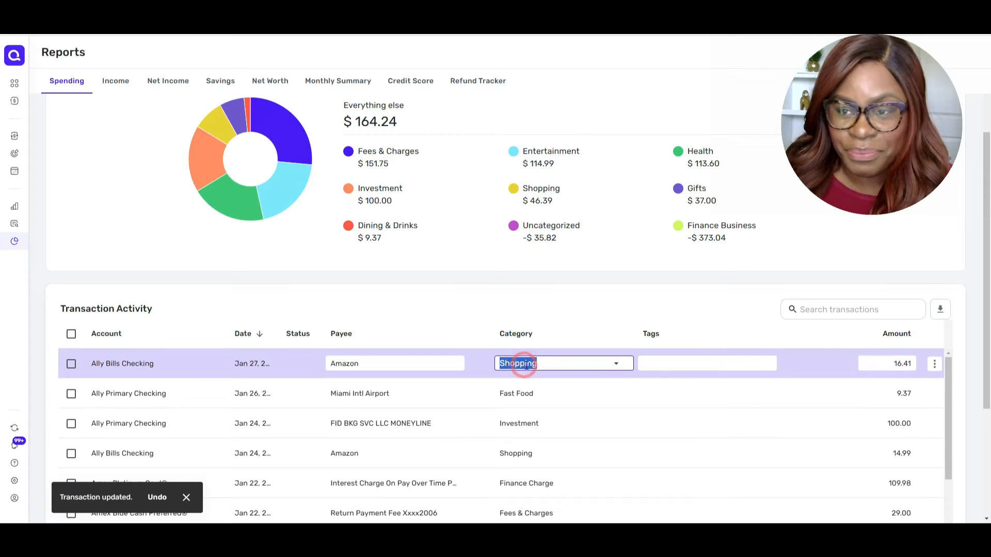
type("Amzon")
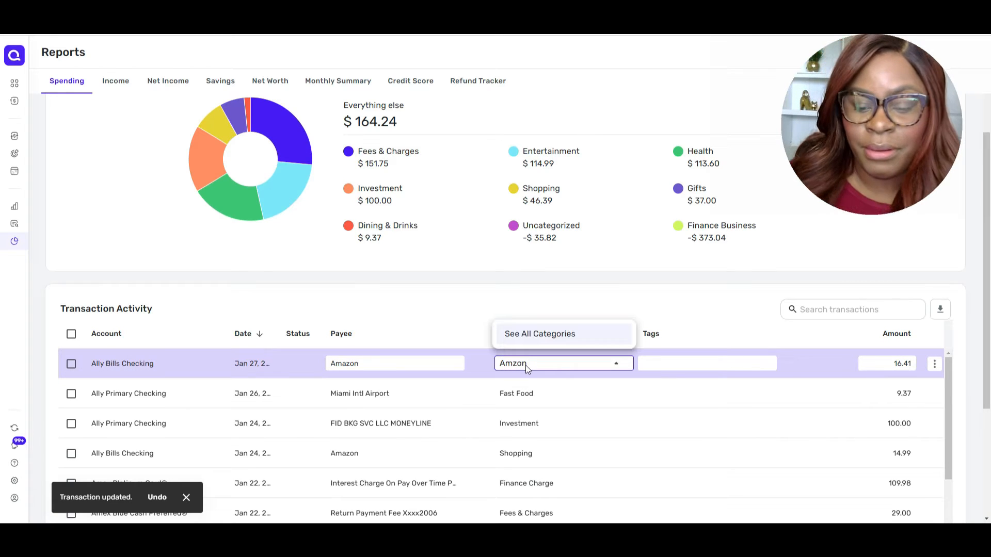
key("BackSpace")
key("BackSpace")
key("BackSpace")
key("BackSpace")
key("BackSpace")
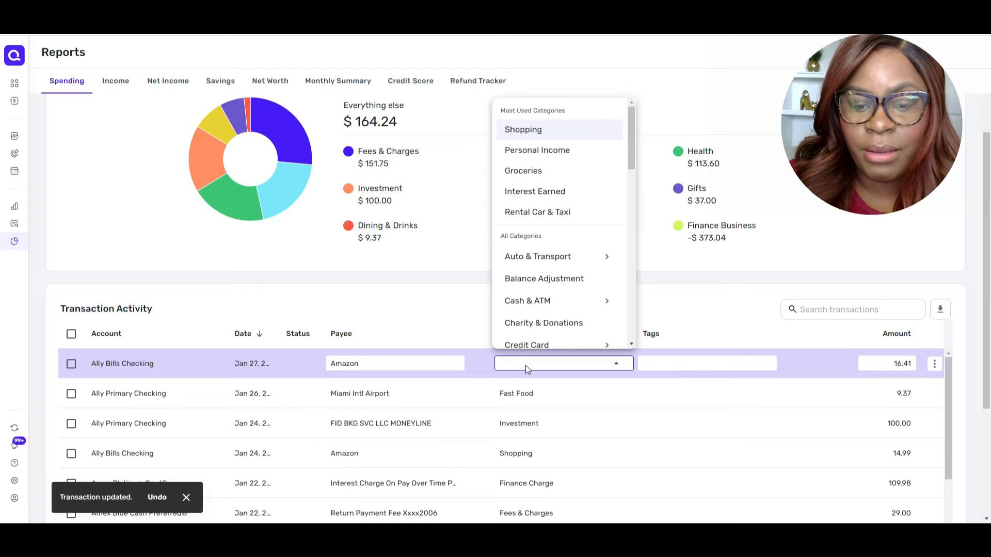
type("Amazon")
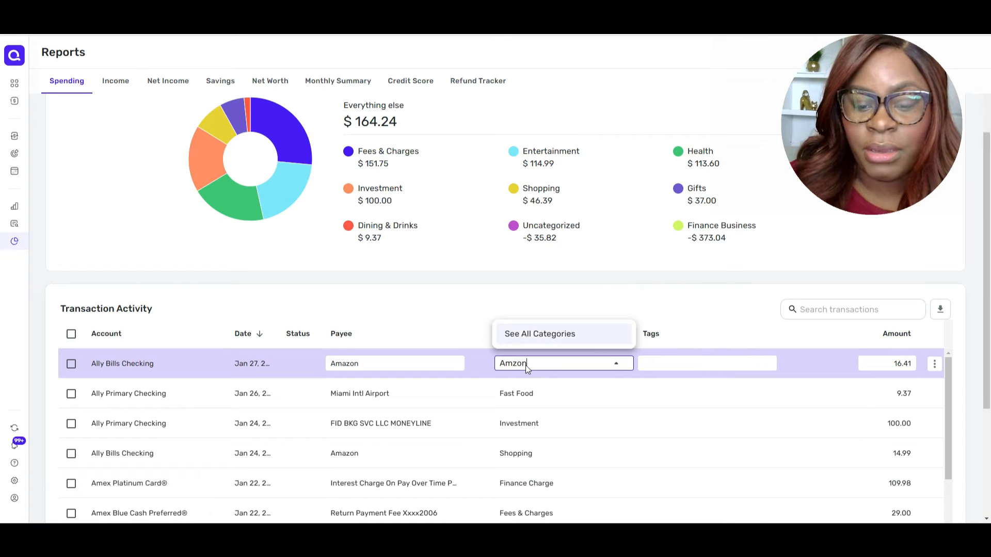
key("BackSpace")
key("BackSpace")
key("BackSpace")
type("azon")
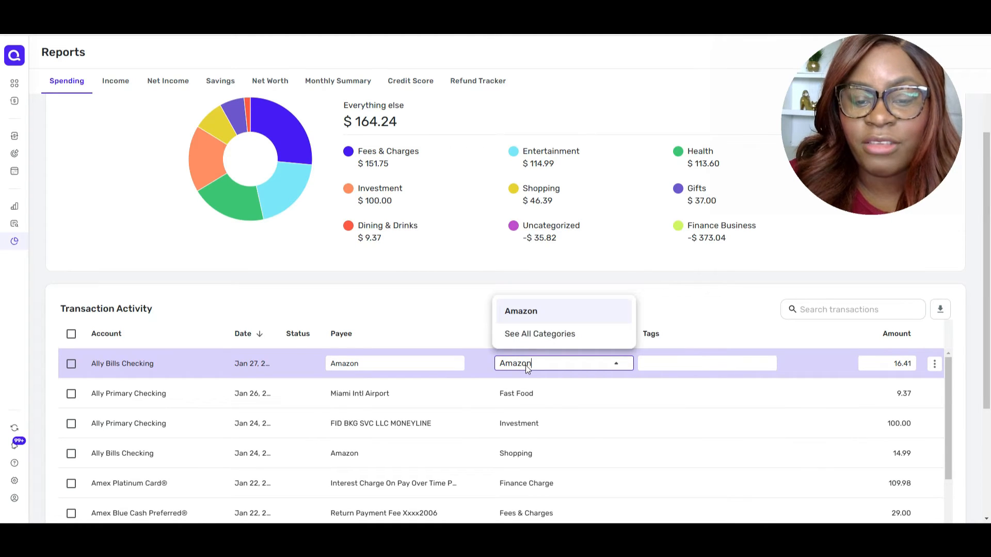
left_click(522, 314)
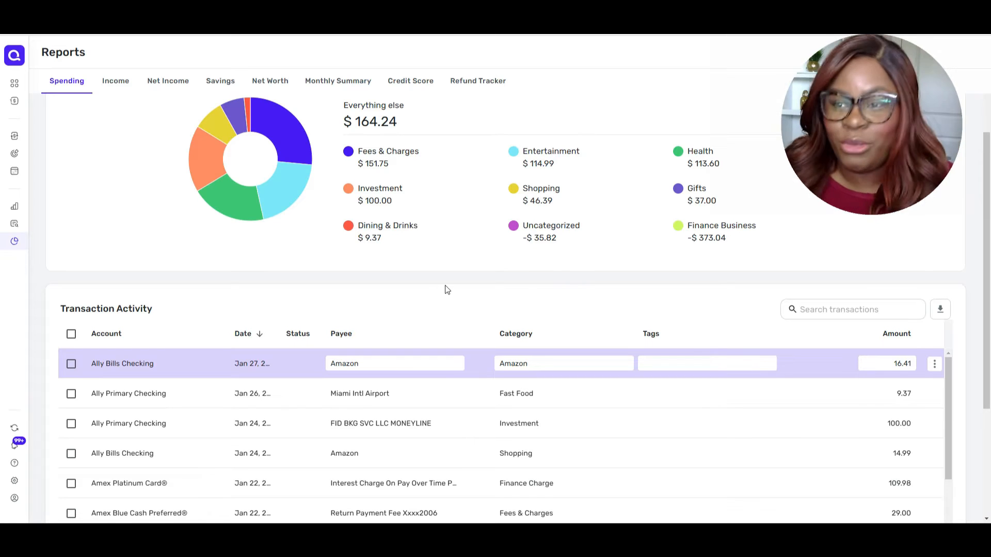
Open the Entertainment category and try recategorizing the Wmt Plus 2025 transaction to a category matching "soft"
scroll(639, 266, "up", 1)
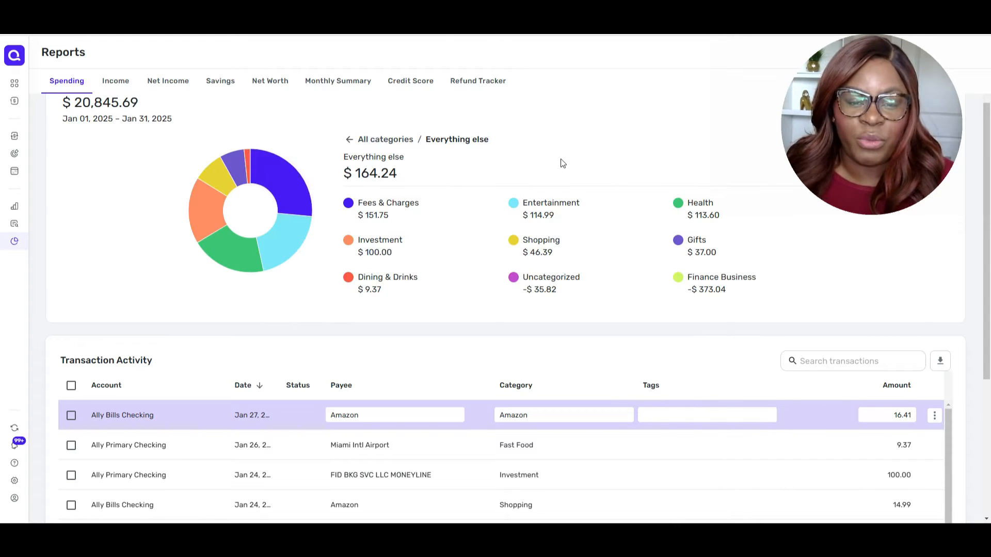
left_click(540, 209)
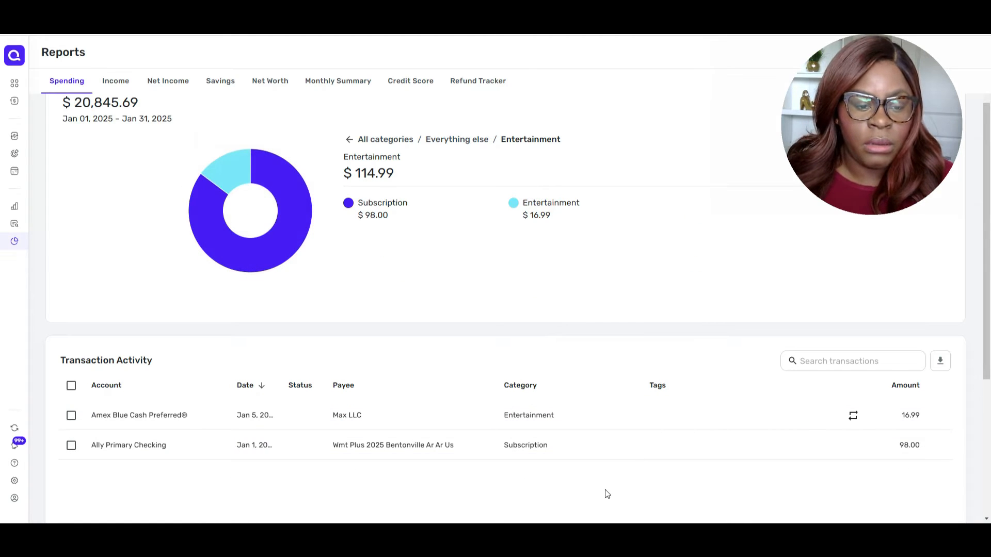
left_click(543, 449)
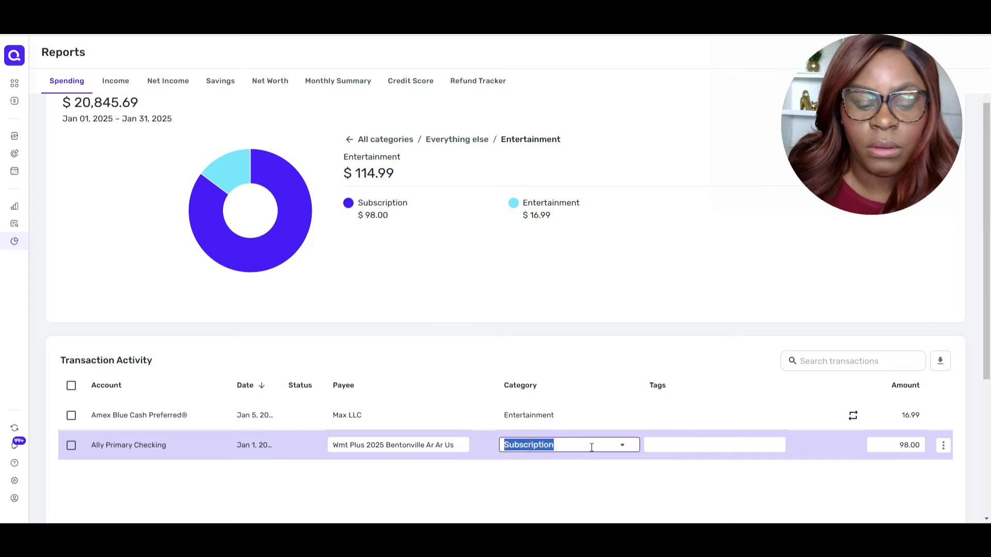
type("soft")
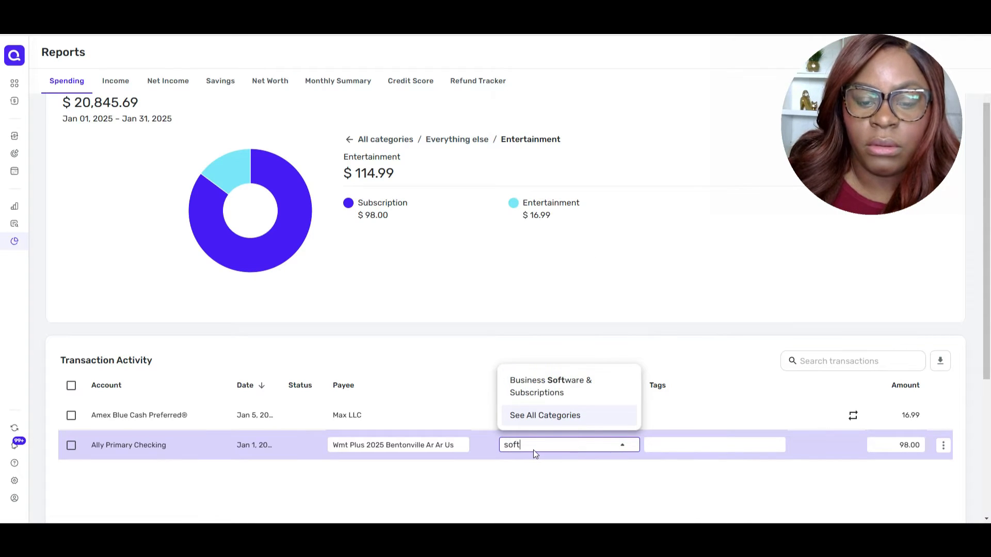
key("Escape")
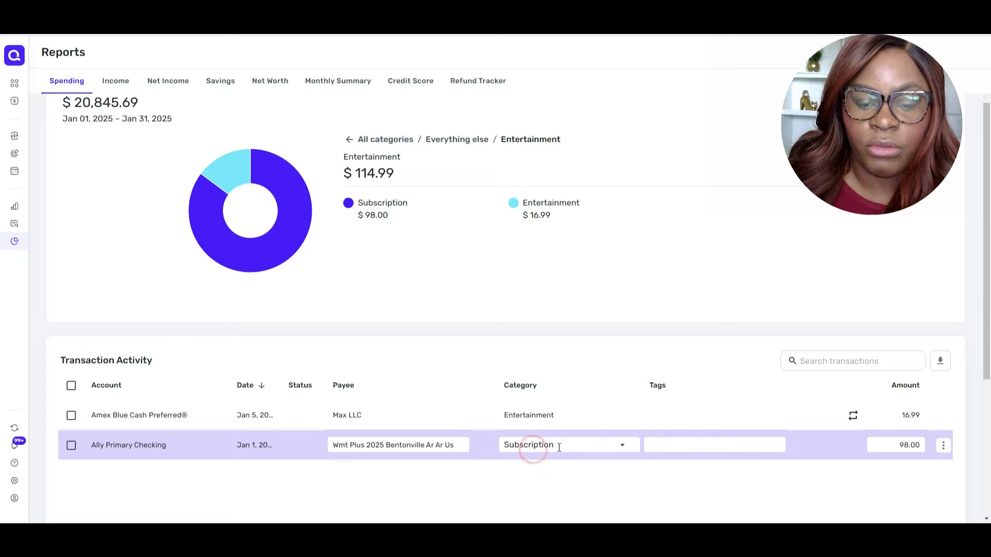
Return to Everything else and review the Health category's transactions before going back
left_click(349, 140)
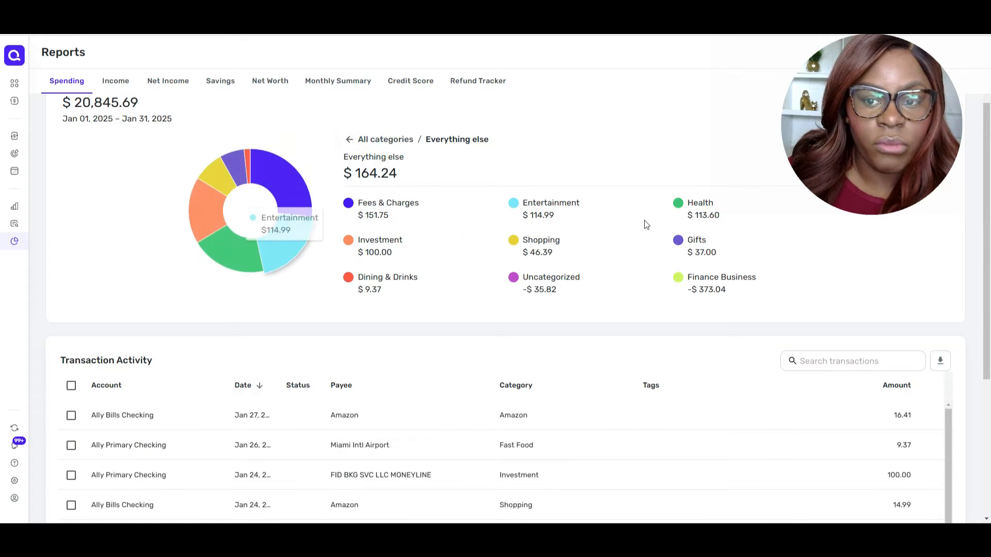
left_click(702, 208)
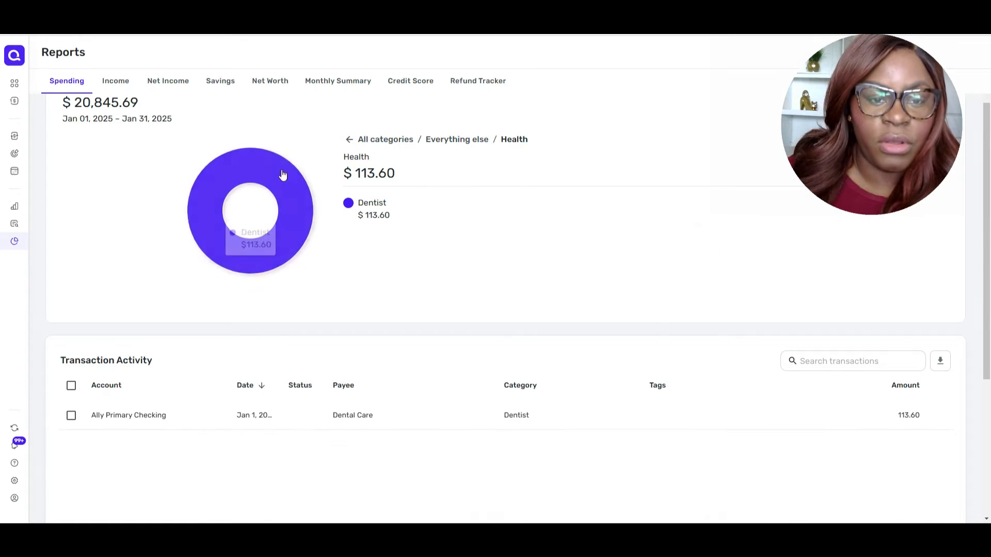
left_click(353, 142)
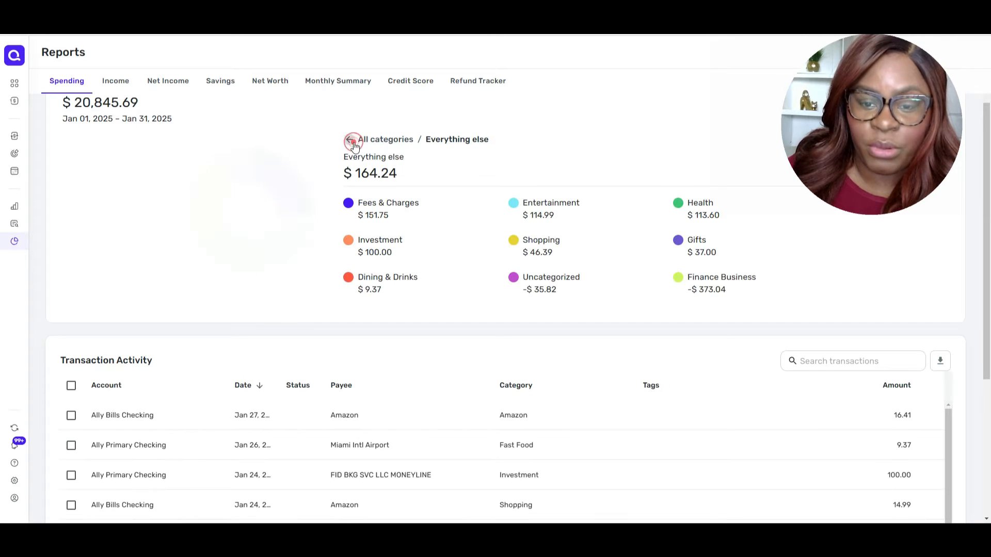
Open the Shopping category and recategorize the Jan 24 $14.99 Amazon transaction as Amazon
mouse_move(402, 250)
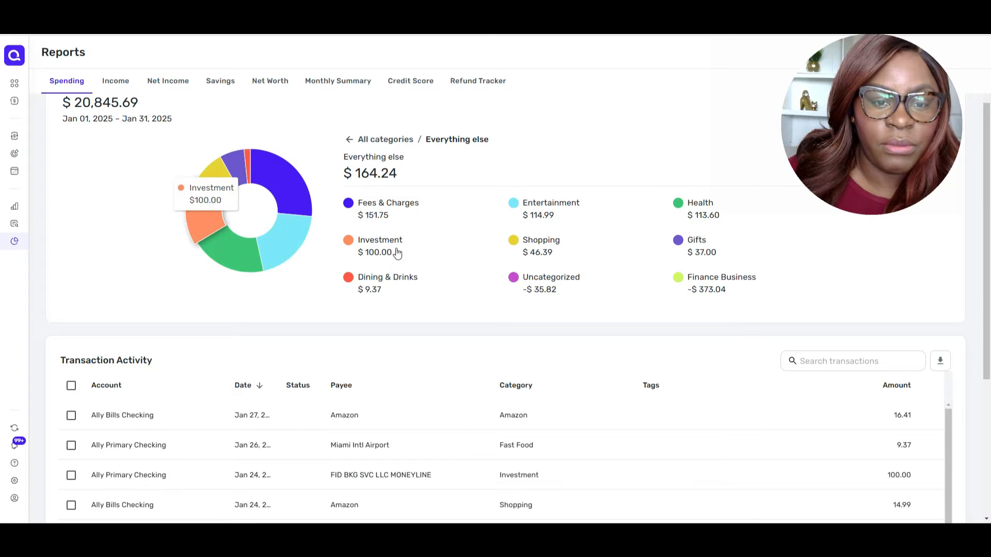
left_click(541, 246)
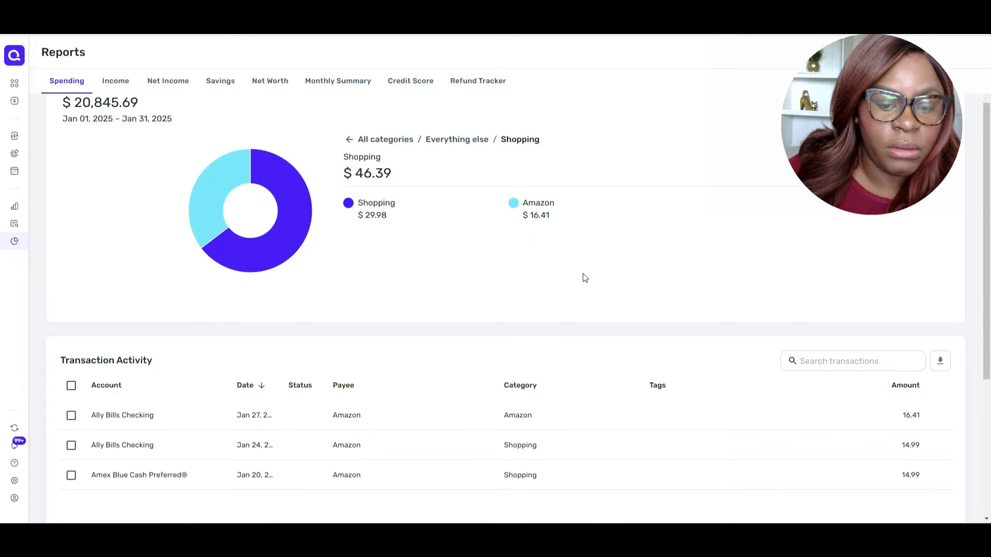
left_click(533, 449)
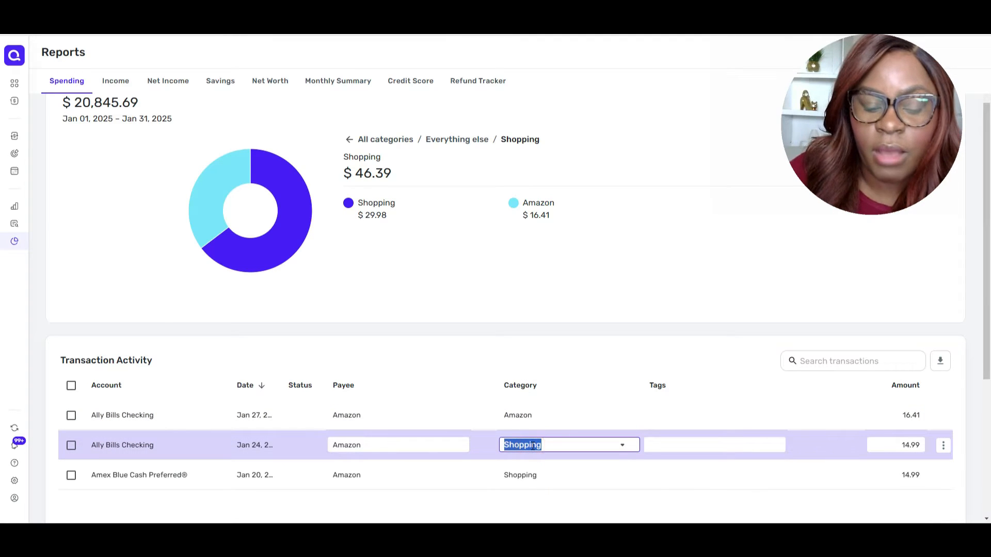
type("Amazo")
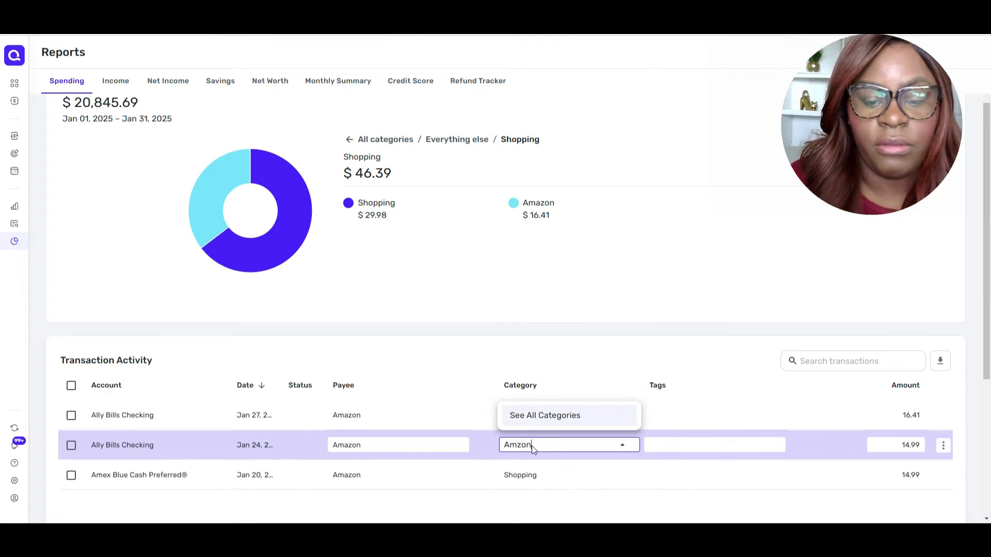
type("n")
key("BackSpace")
key("BackSpace")
key("BackSpace")
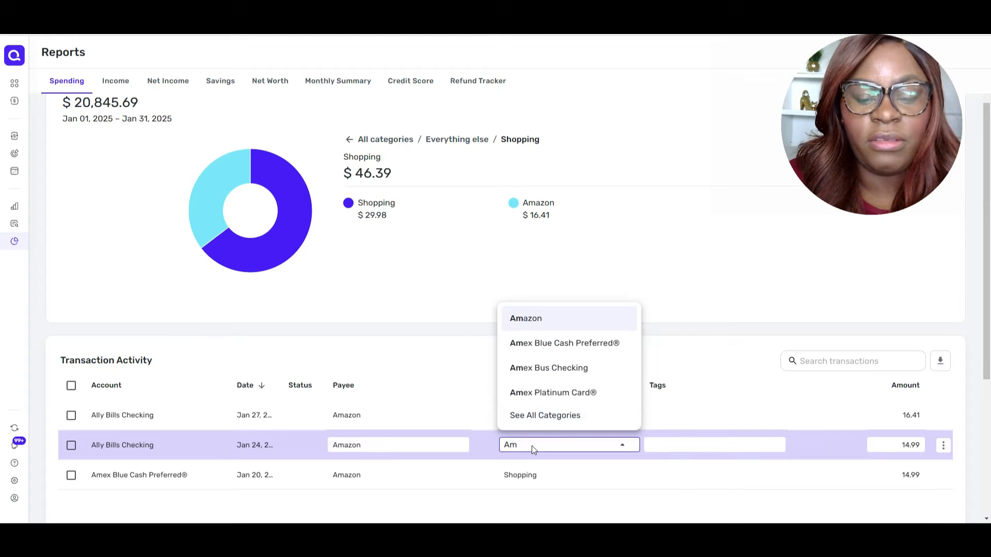
left_click(561, 319)
Recategorize the Jan 20 $14.99 Amazon transaction as Amazon
left_click(546, 475)
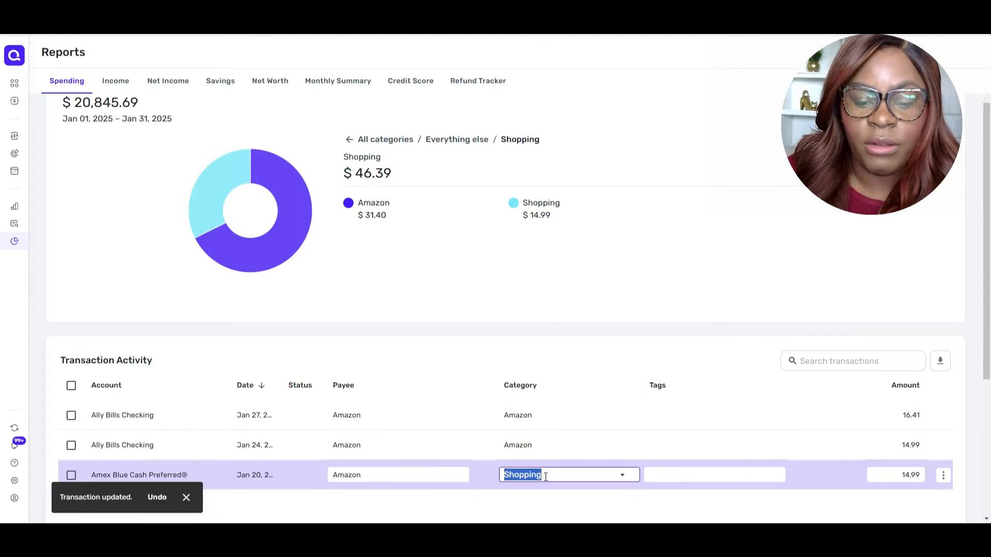
type("amz")
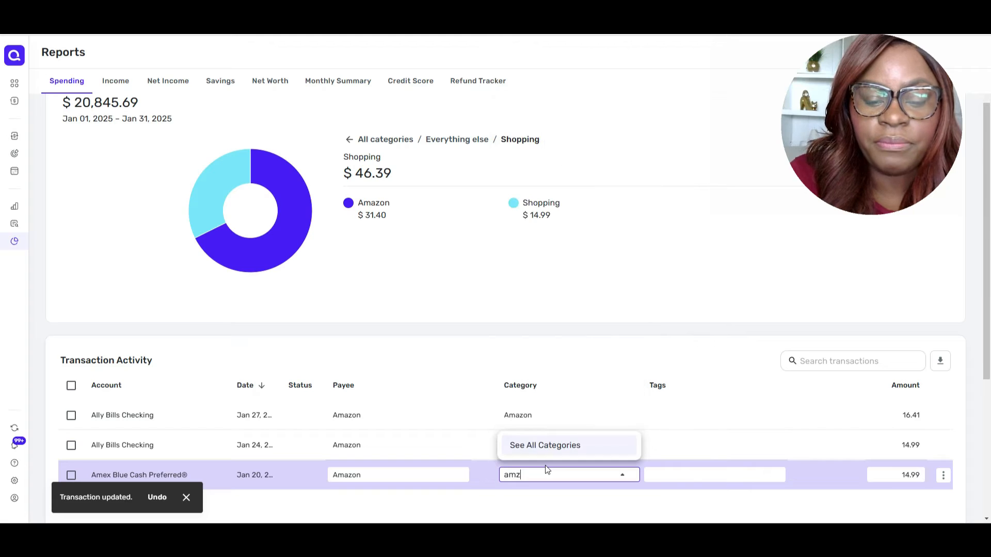
key("BackSpace")
key("BackSpace")
key("BackSpace")
type("Am")
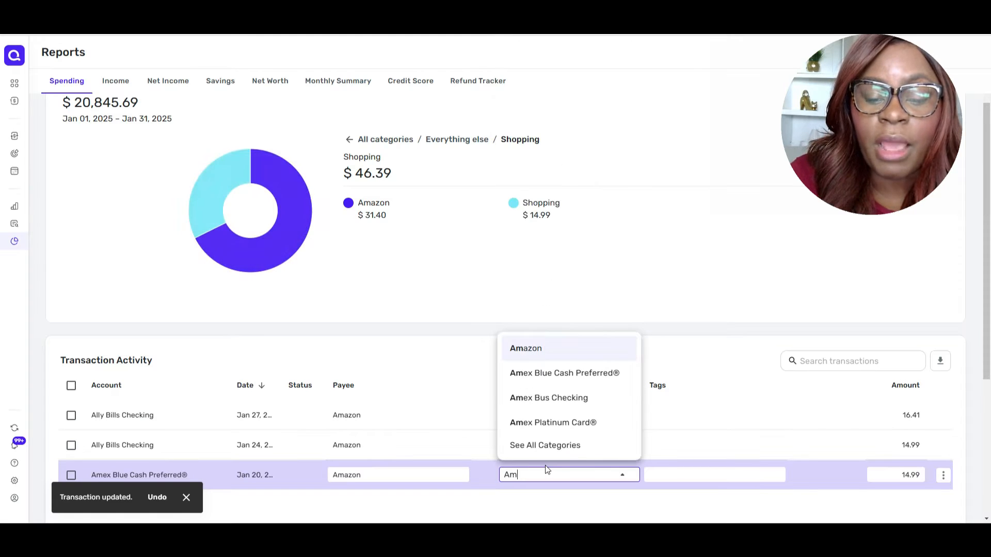
type("azon")
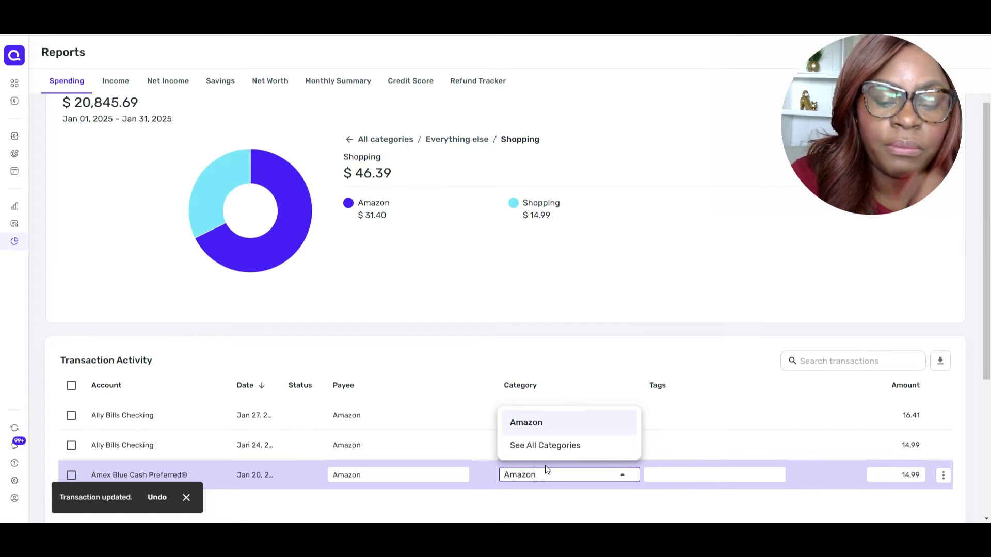
key("Return")
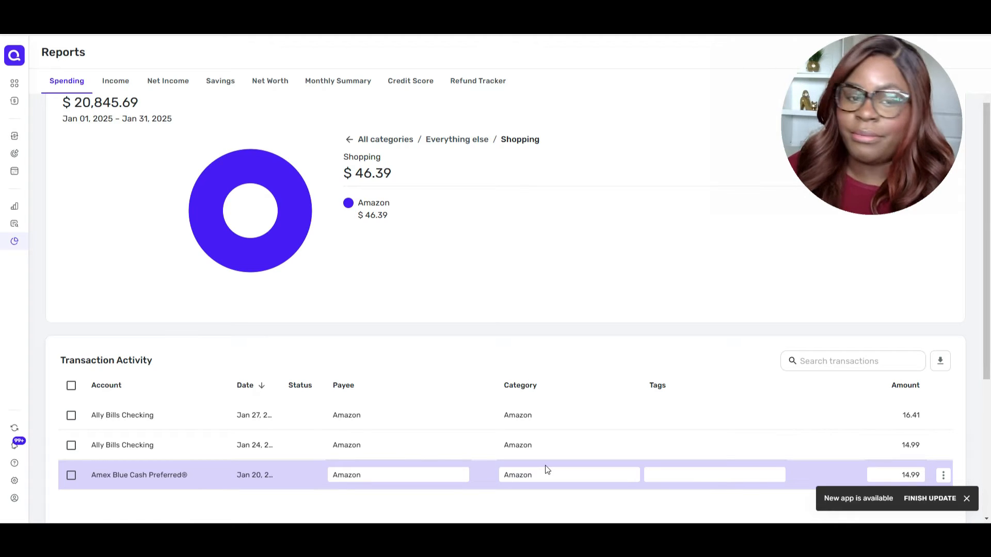
Open the Uncategorized category and recategorize the Jan 17 Wmt Plus transaction as Walmart
left_click(348, 139)
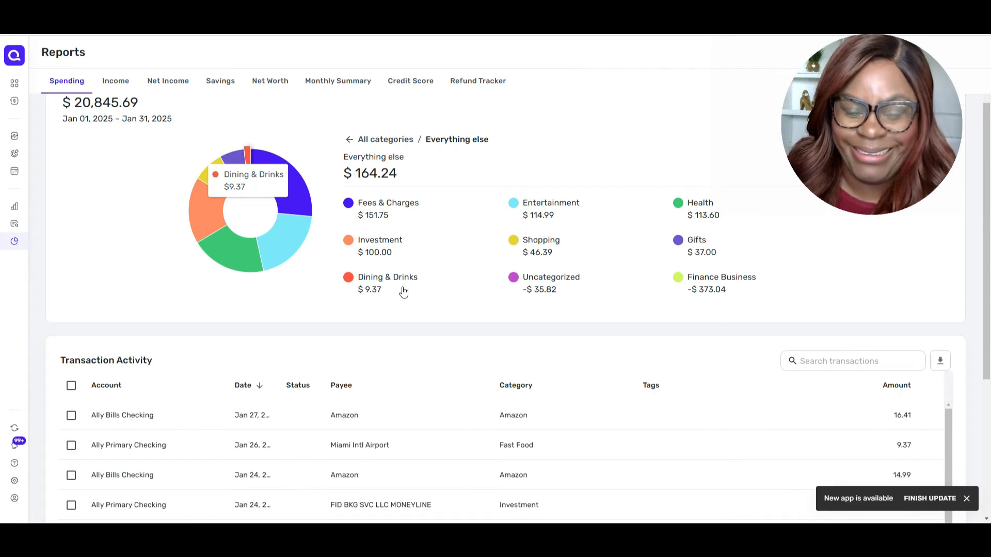
left_click(549, 283)
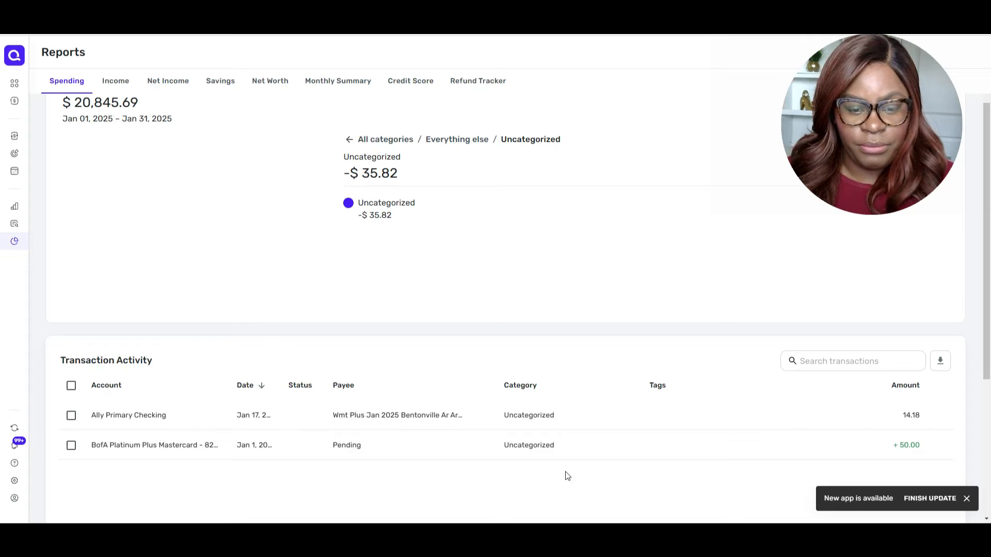
left_click(569, 421)
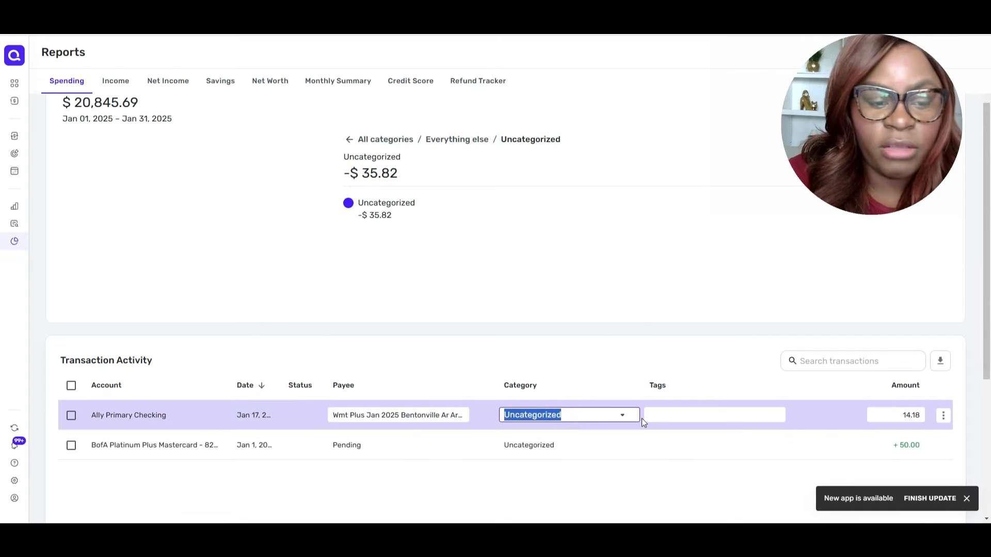
type("Wlama")
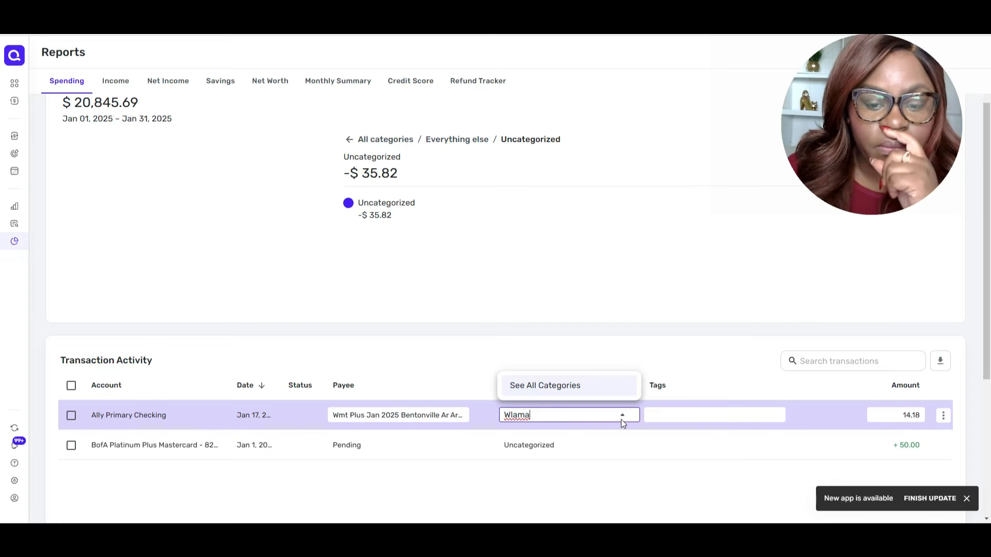
key("BackSpace")
key("BackSpace")
key("BackSpace")
key("BackSpace")
type("alm")
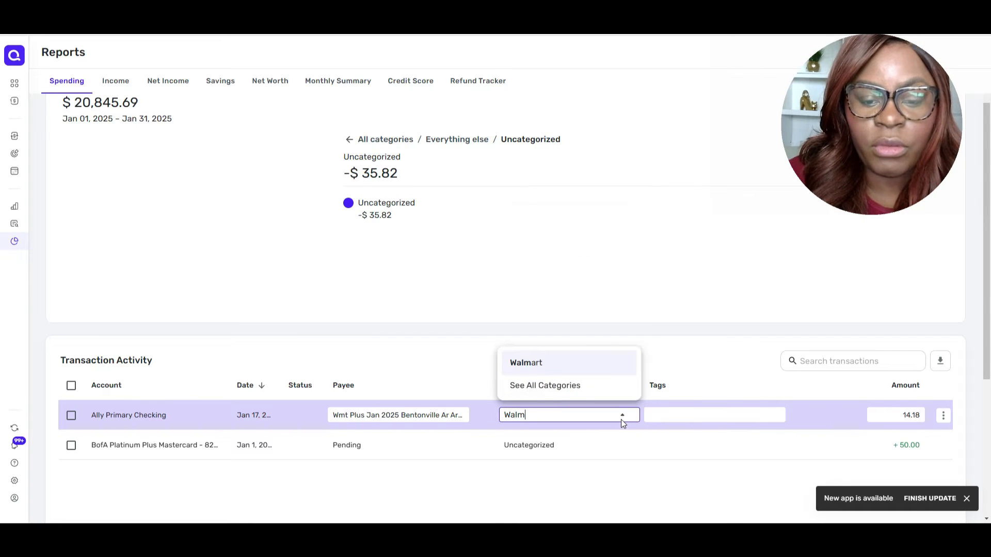
left_click(536, 367)
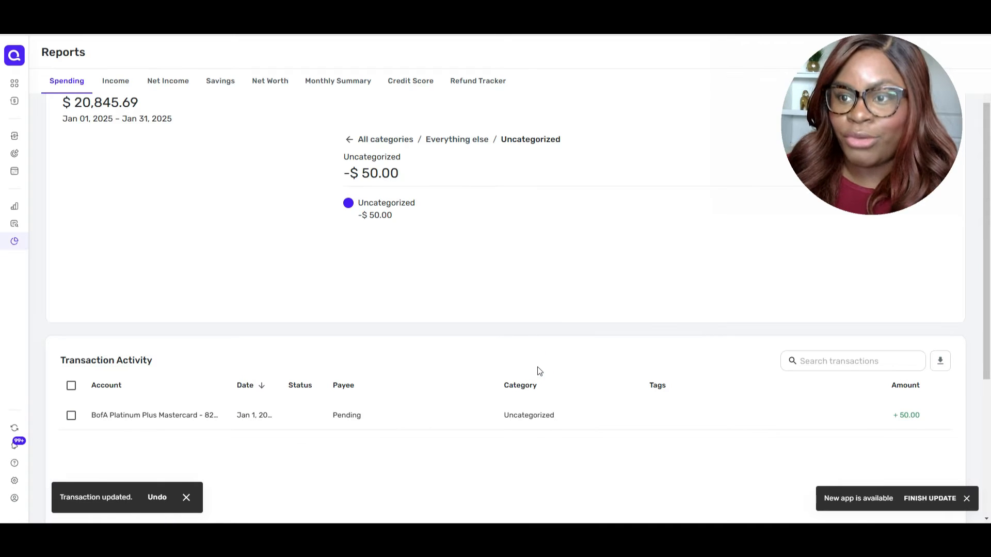
Recategorize the Jan 1 pending $50.00 BofA Platinum Plus Mastercard transaction as Credit Card Payment
left_click(547, 416)
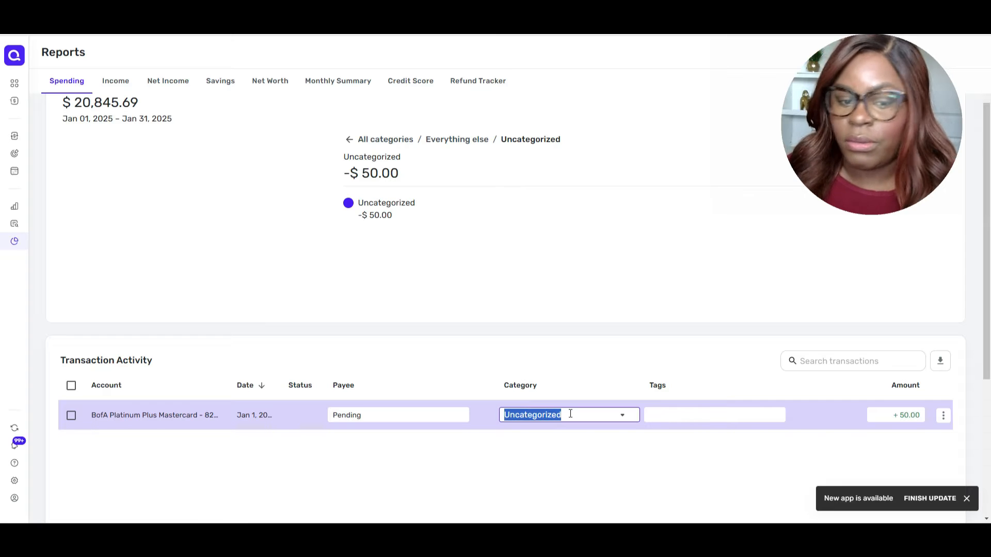
type("cre")
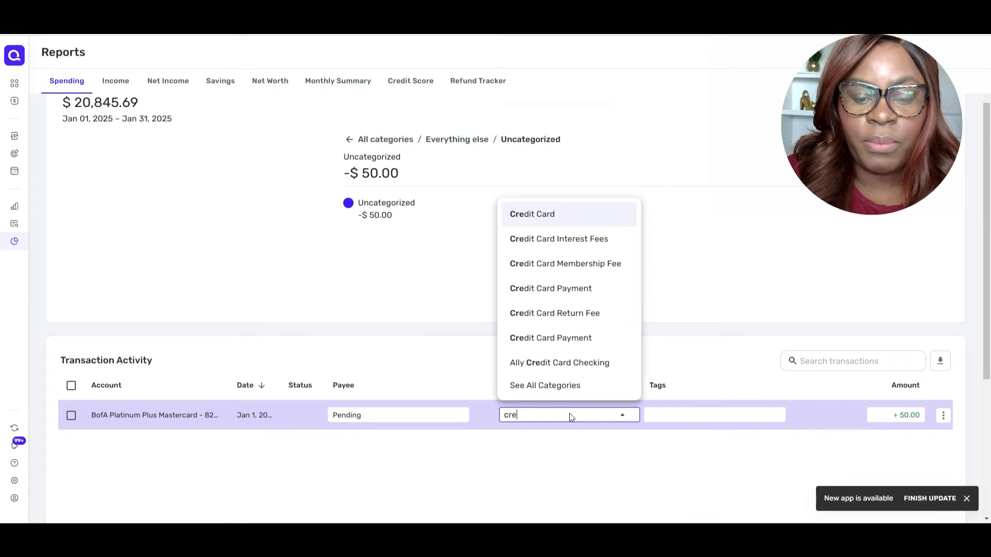
left_click(572, 287)
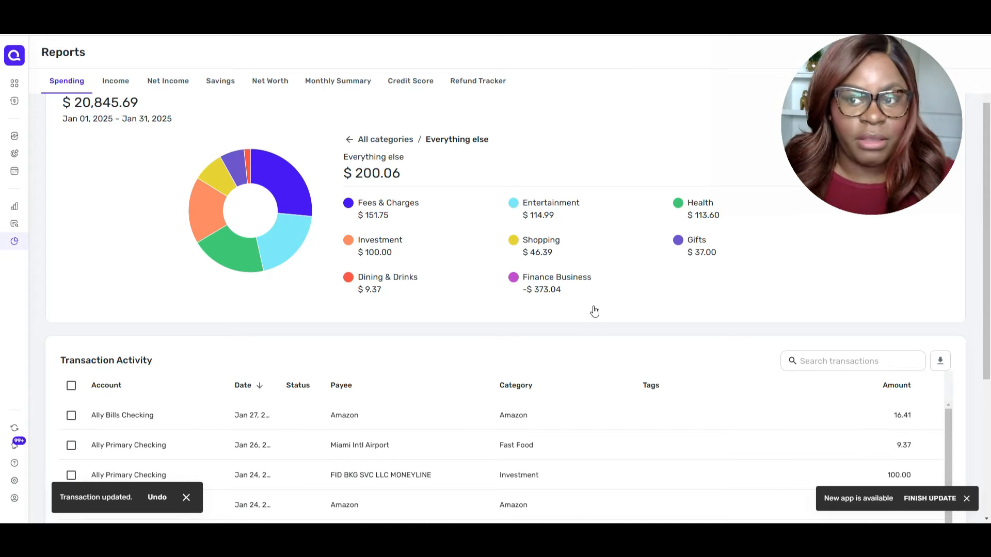
Review the Gifts, Shopping and Fees & Charges categories' transactions, then return to All categories
left_click(691, 244)
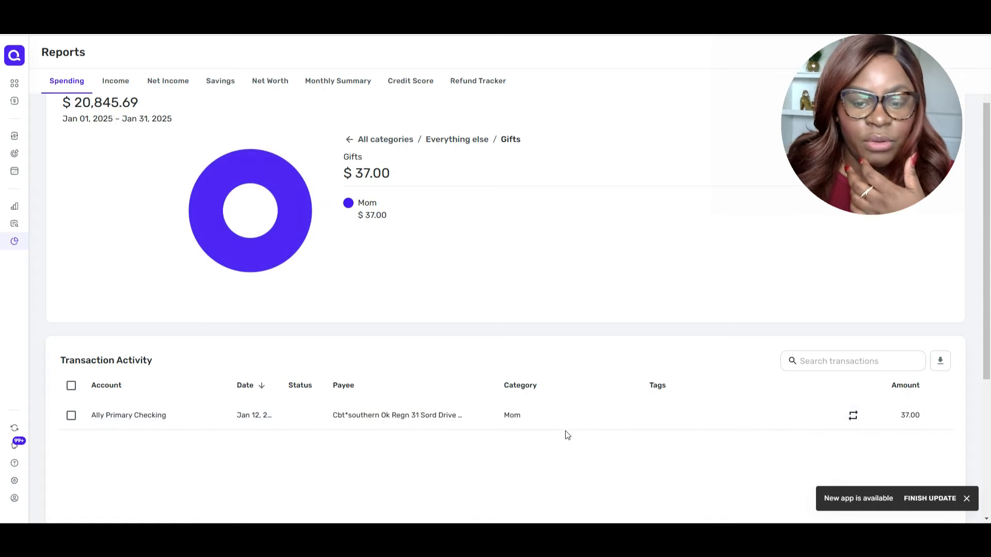
left_click(350, 140)
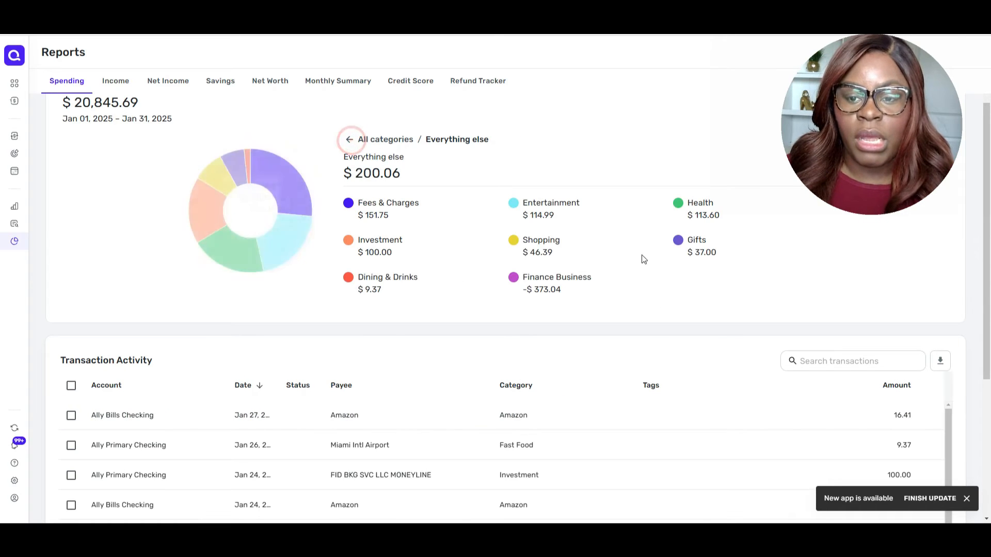
left_click(549, 252)
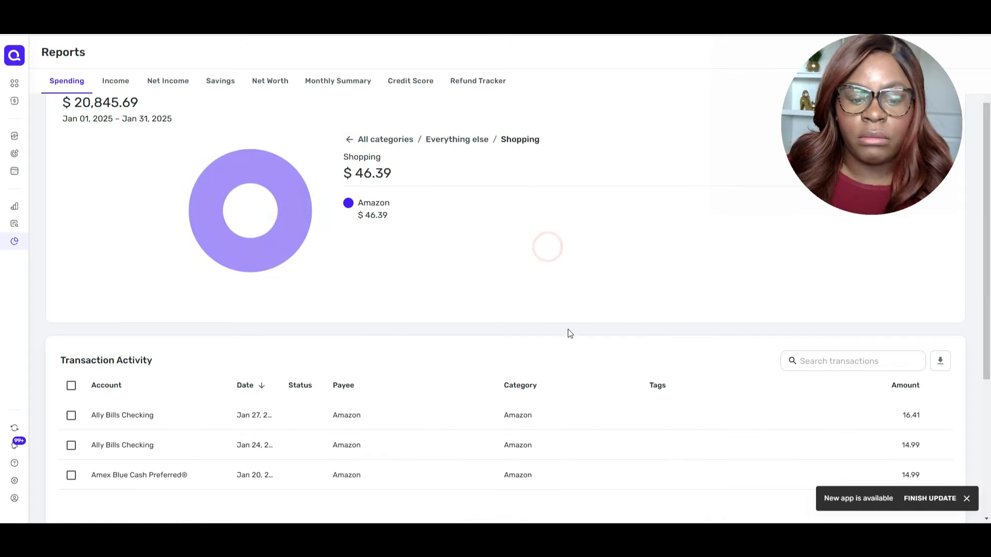
left_click(350, 140)
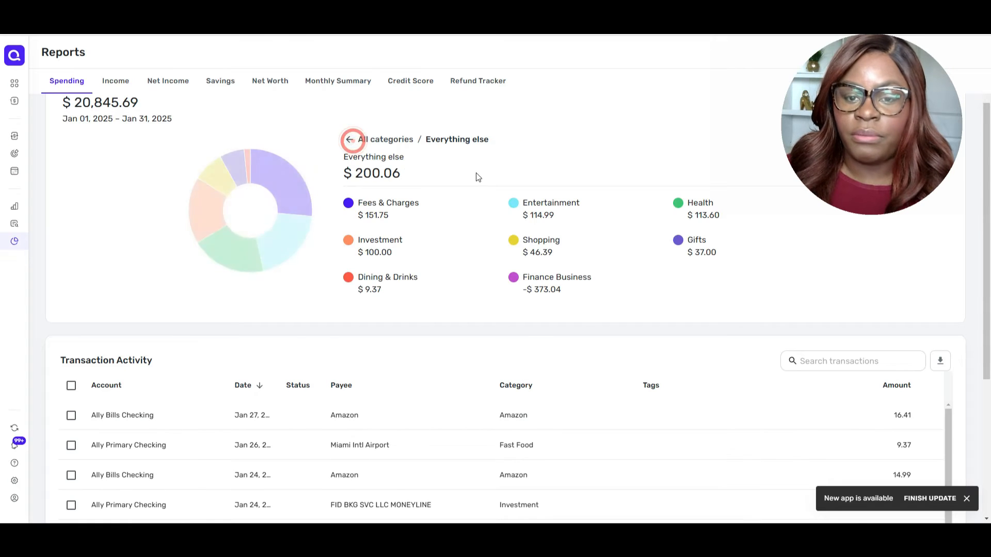
left_click(718, 211)
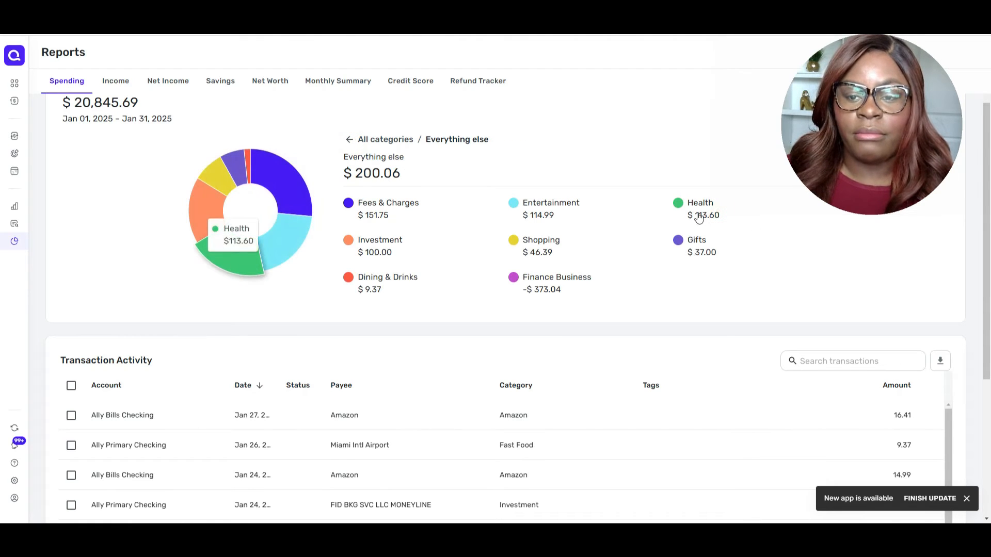
left_click(371, 217)
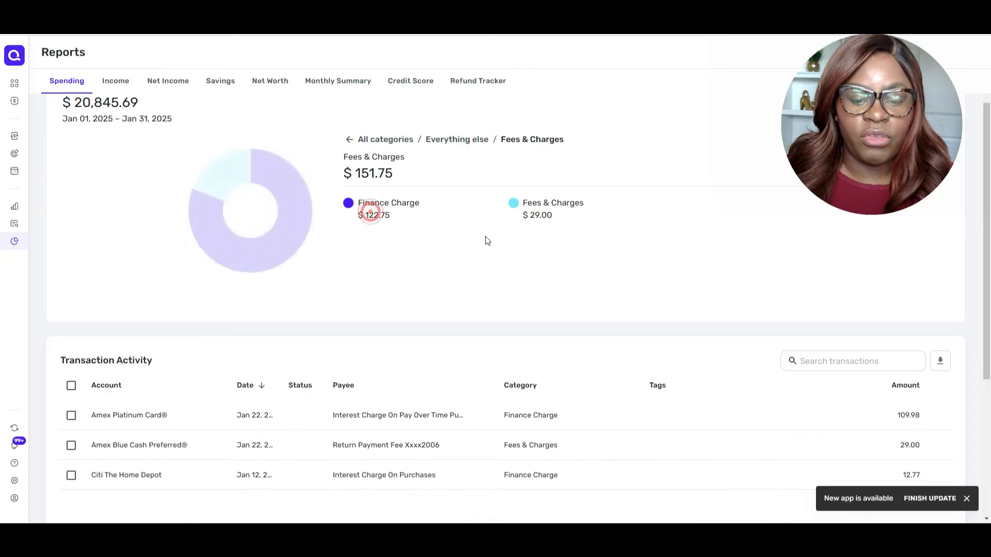
scroll(493, 335, "down", 1)
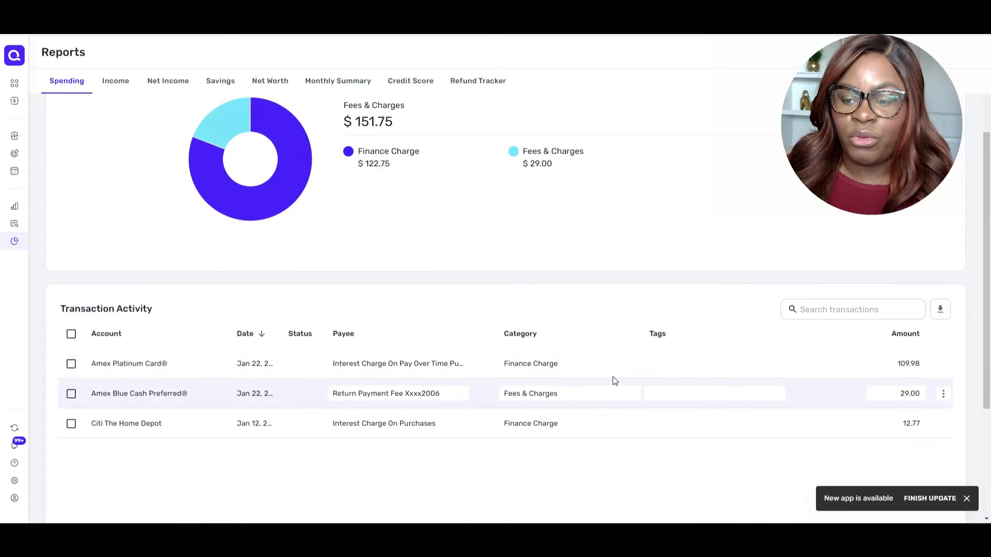
scroll(354, 142, "up", 1)
left_click(351, 140)
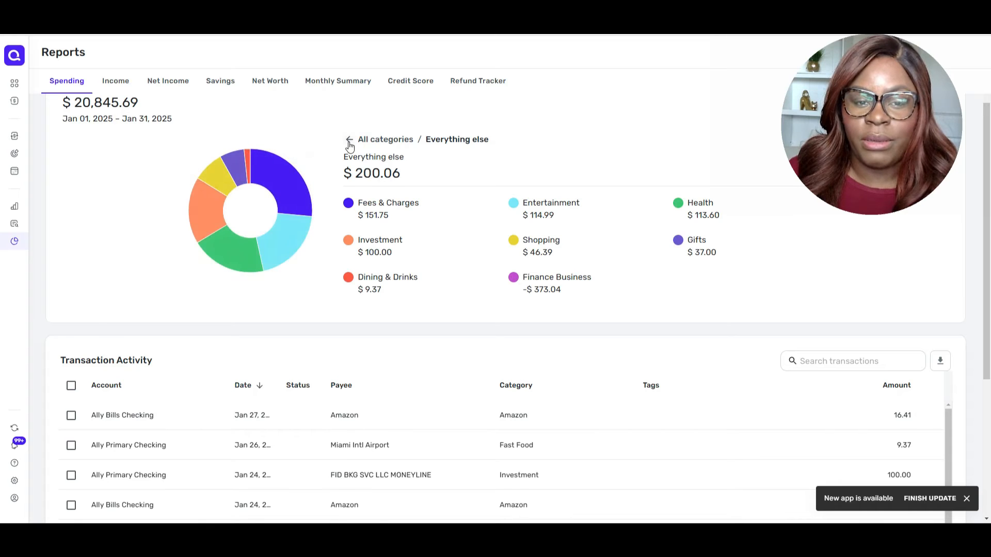
left_click(350, 143)
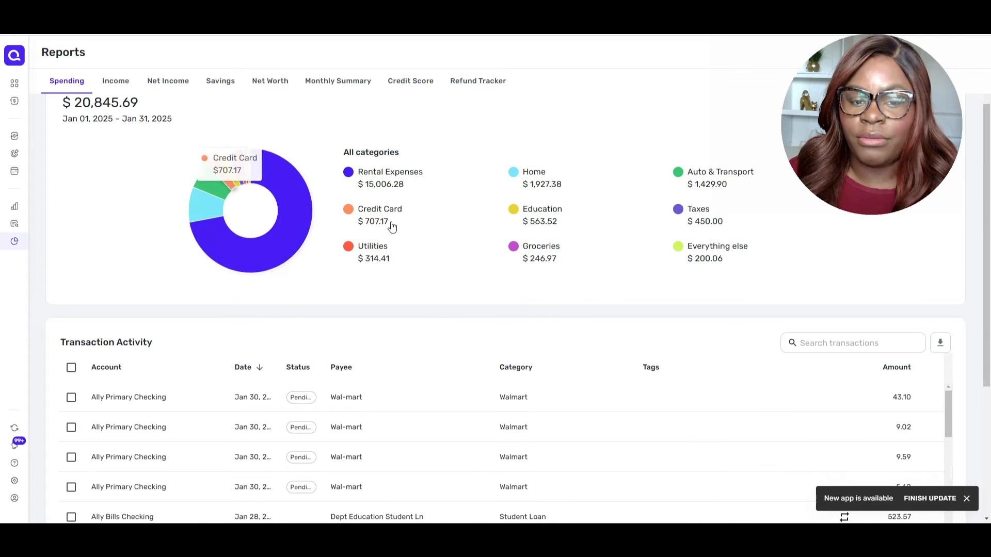
Open the Credit Card category and review its transactions before returning to All categories
left_click(392, 226)
scroll(654, 431, "down", 4)
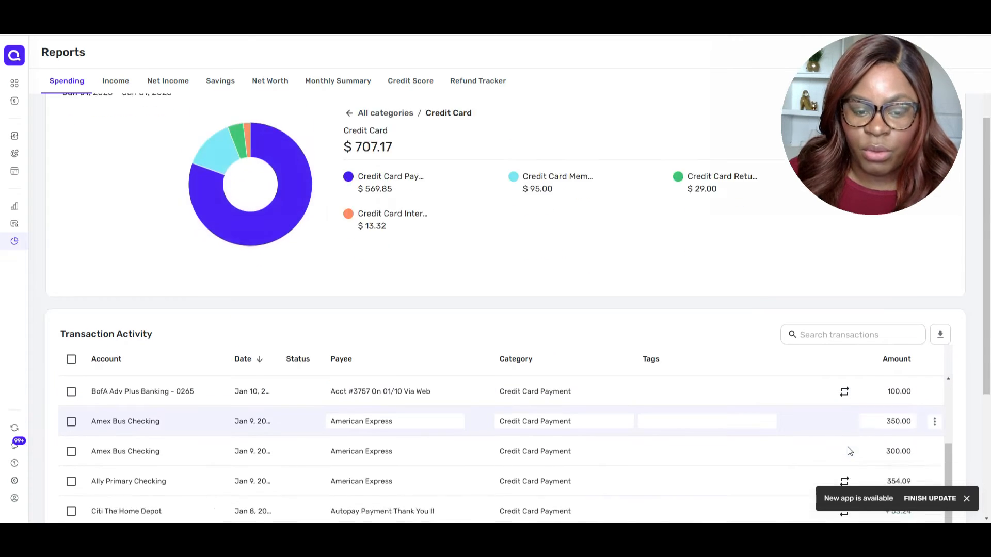
scroll(856, 447, "down", 3)
scroll(875, 438, "down", 1)
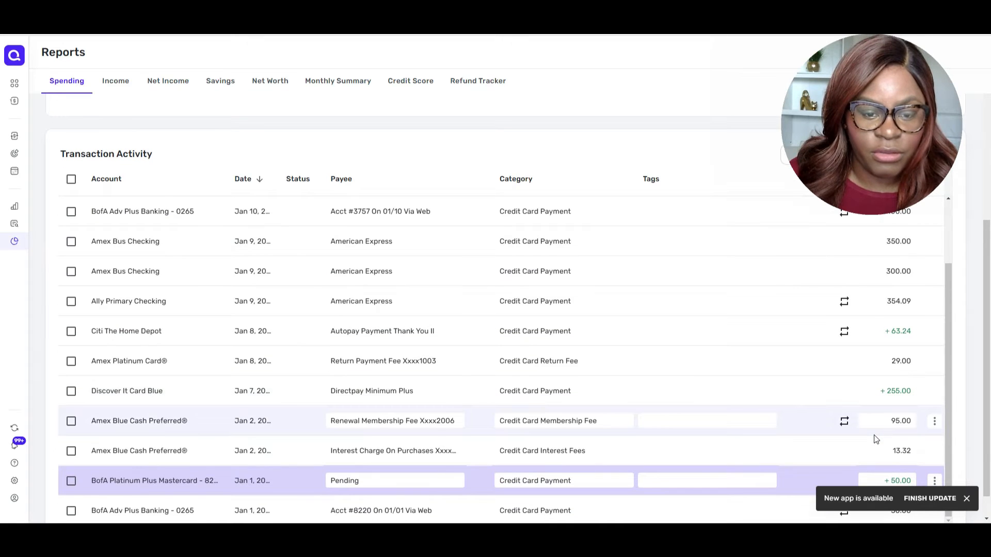
scroll(753, 405, "down", 1)
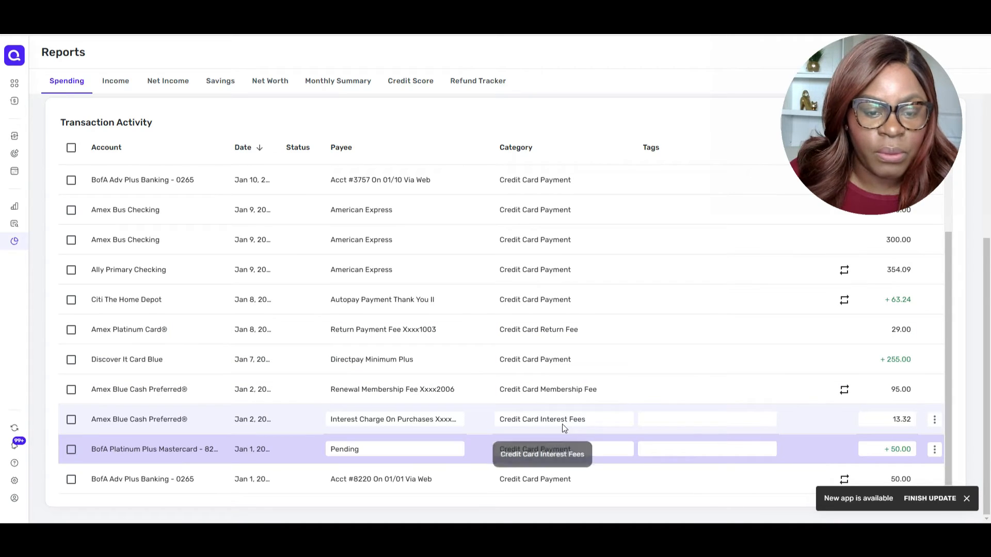
scroll(599, 428, "up", 10)
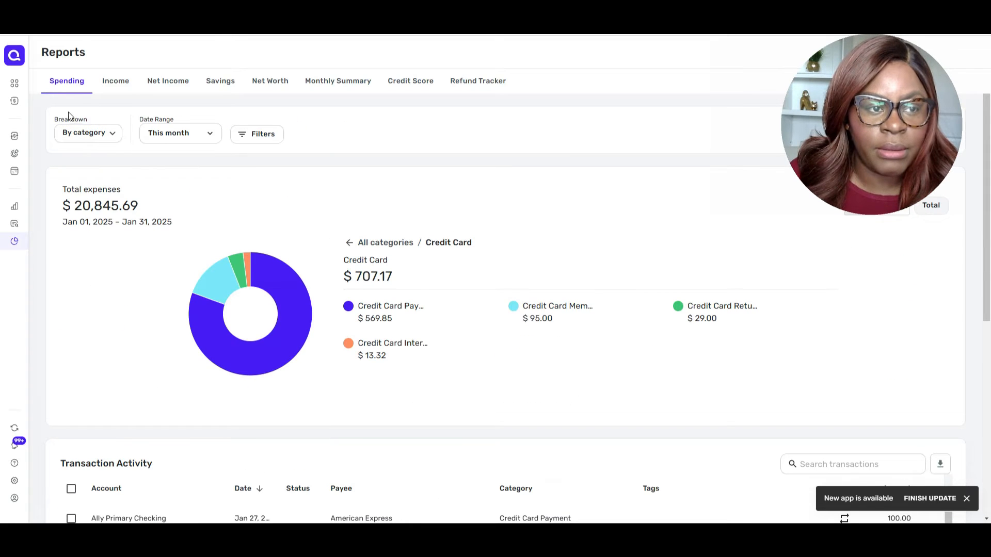
left_click(352, 246)
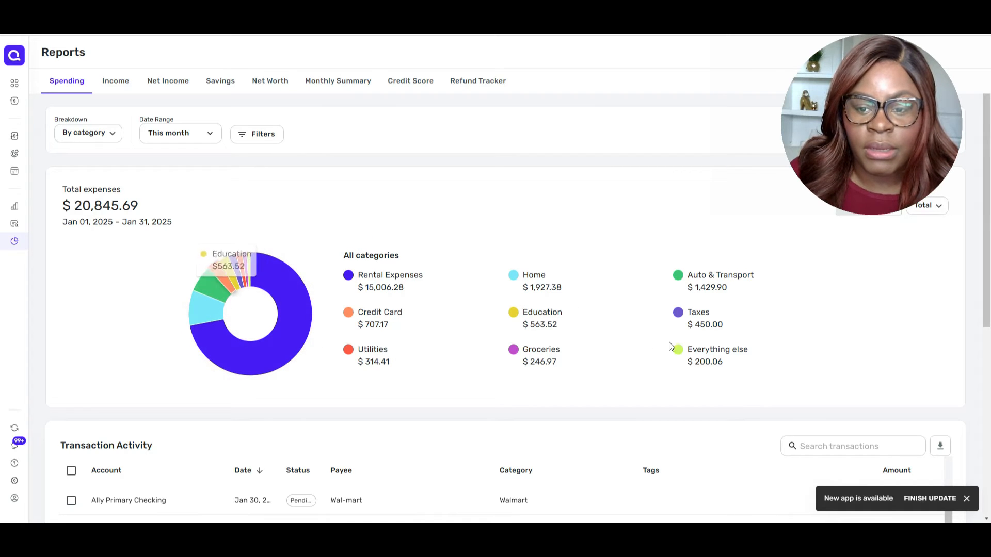
Open Everything else, then Fees & Charges, and recategorize the Jan 22 Interest Charge On Pay Over Time transaction as Credit Card Interest Fees
left_click(711, 360)
left_click(361, 320)
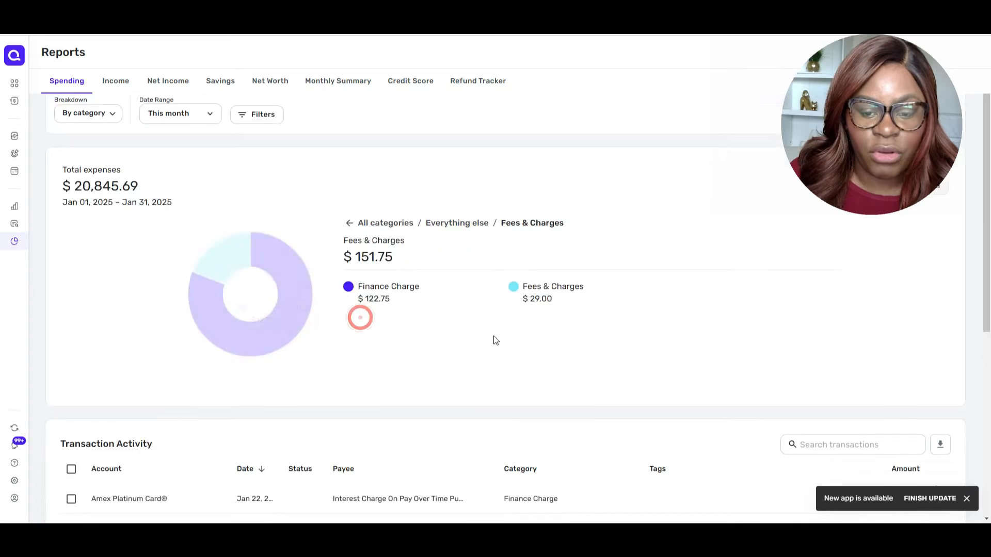
scroll(516, 340, "down", 4)
left_click(587, 315)
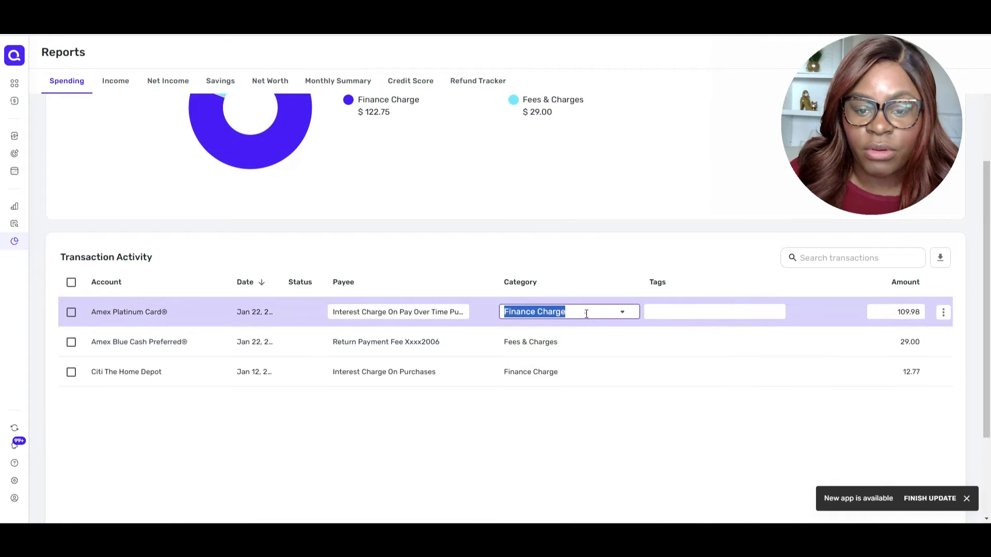
type("credit")
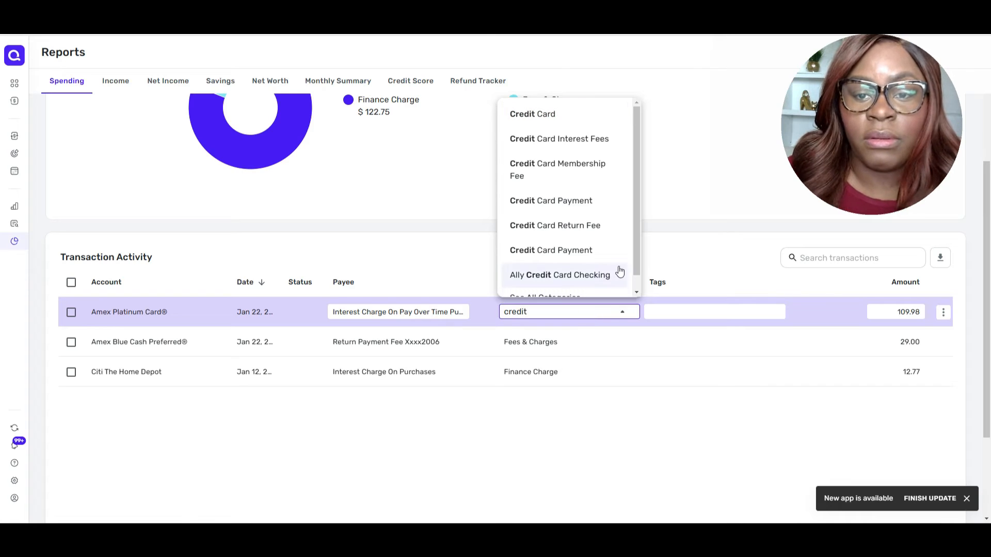
left_click(588, 144)
Recategorize the Jan 12 Citi The Home Depot Interest Charge On Purchases transaction as Credit Card Interest Fees
left_click(551, 349)
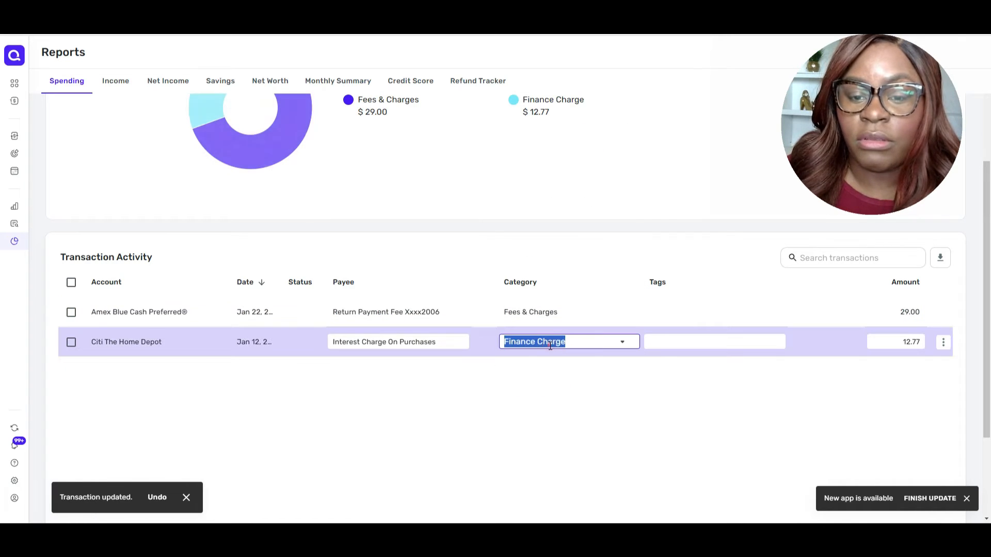
type("credit")
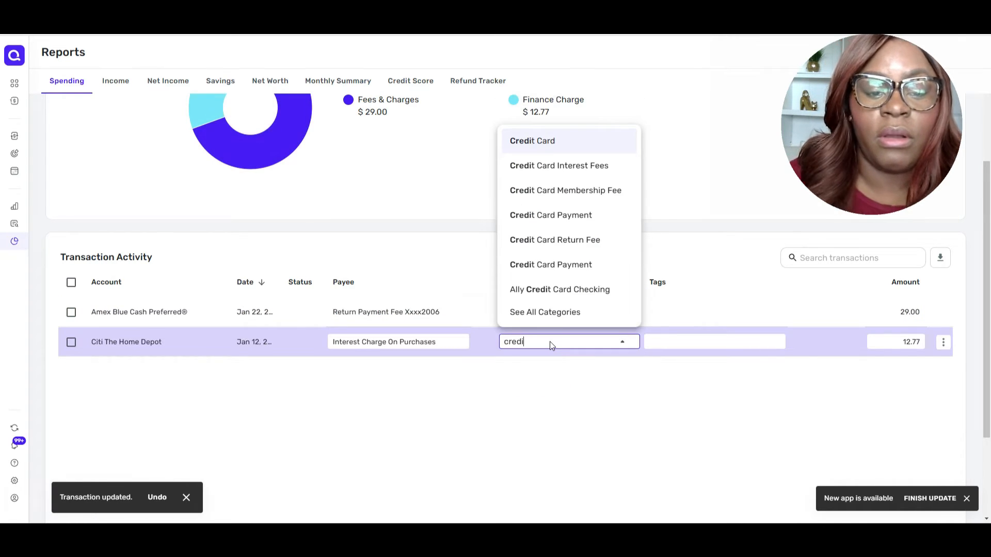
left_click(600, 173)
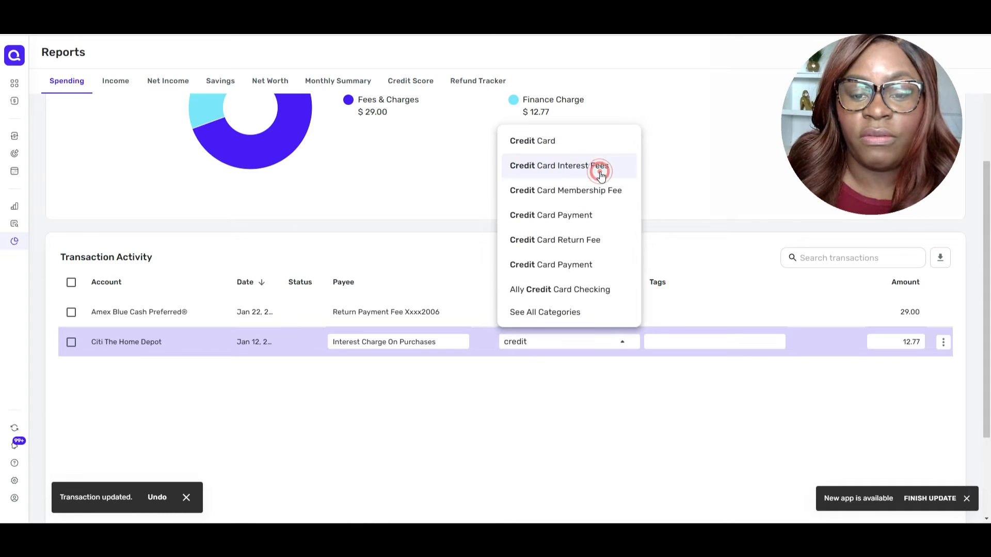
Recategorize the Jan 22 Return Payment Fee transaction as Credit Card Return Fee
left_click(550, 311)
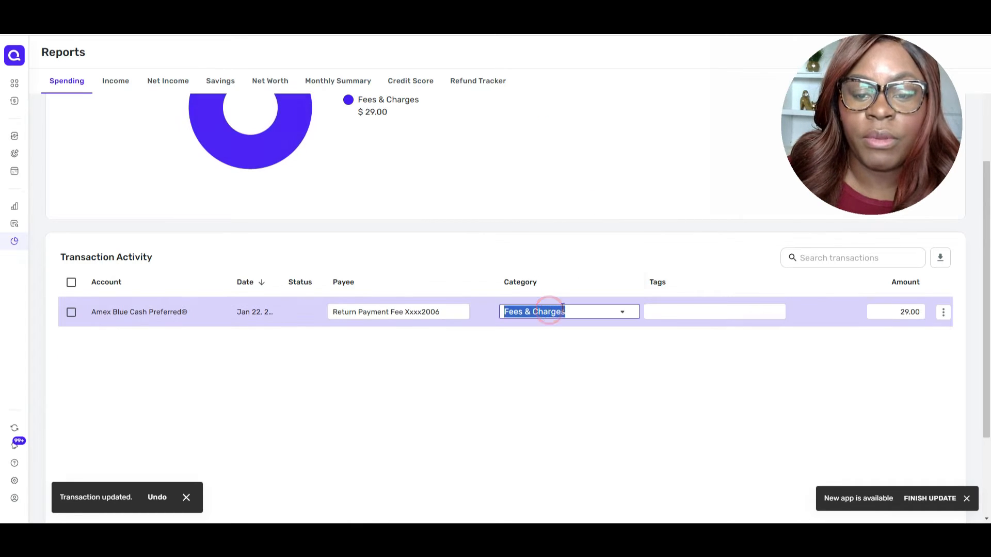
type("cred")
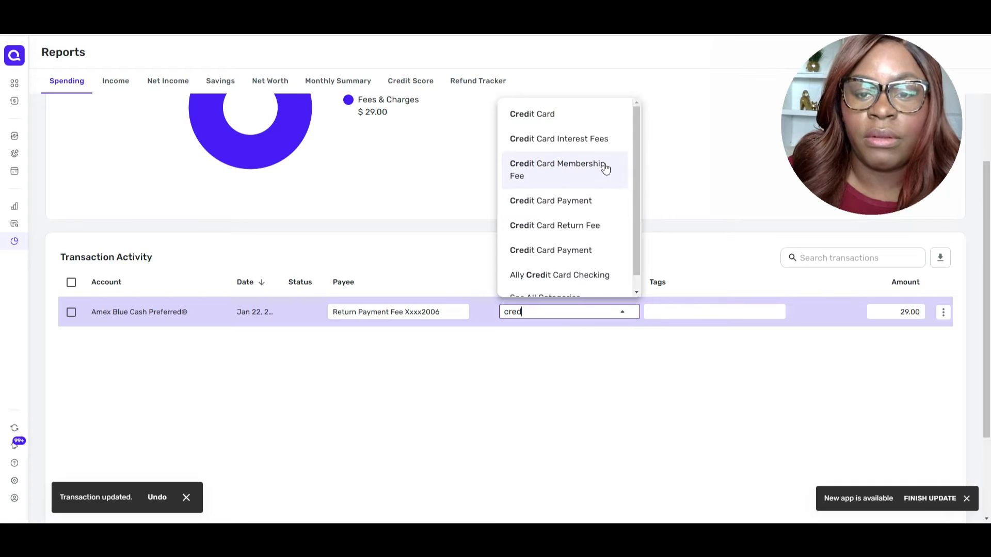
left_click(603, 227)
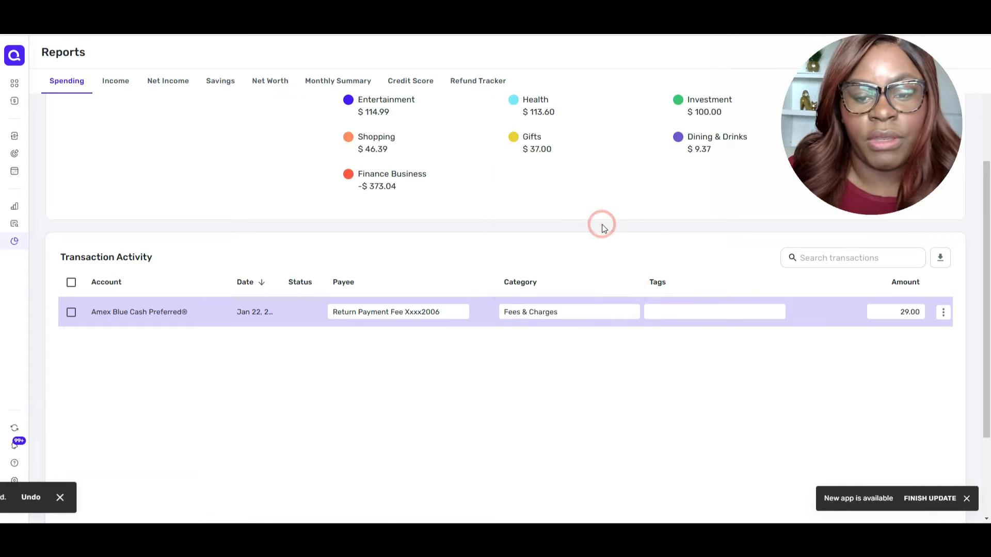
Return to All categories and open the Credit Card category to review its subcategories
scroll(495, 272, "up", 4)
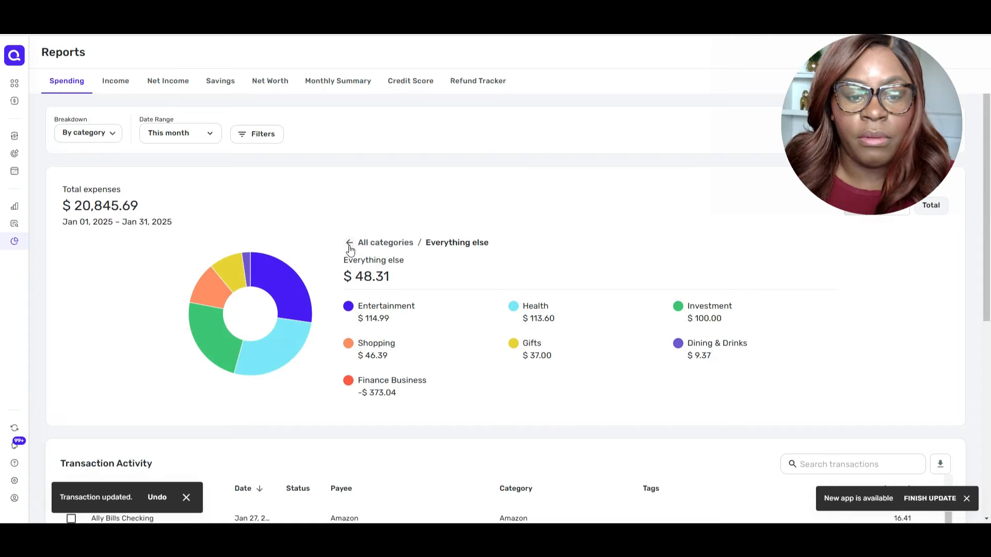
left_click(349, 243)
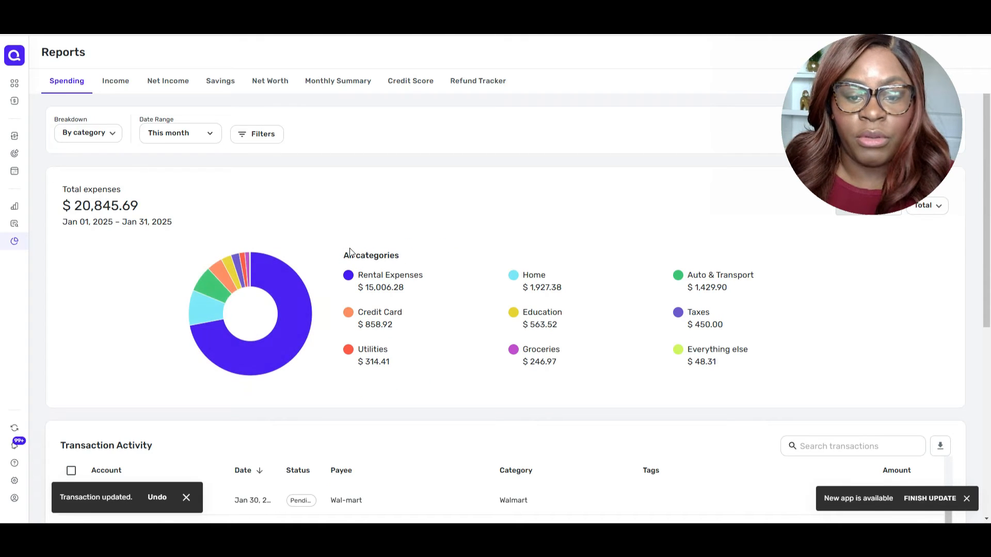
left_click(380, 314)
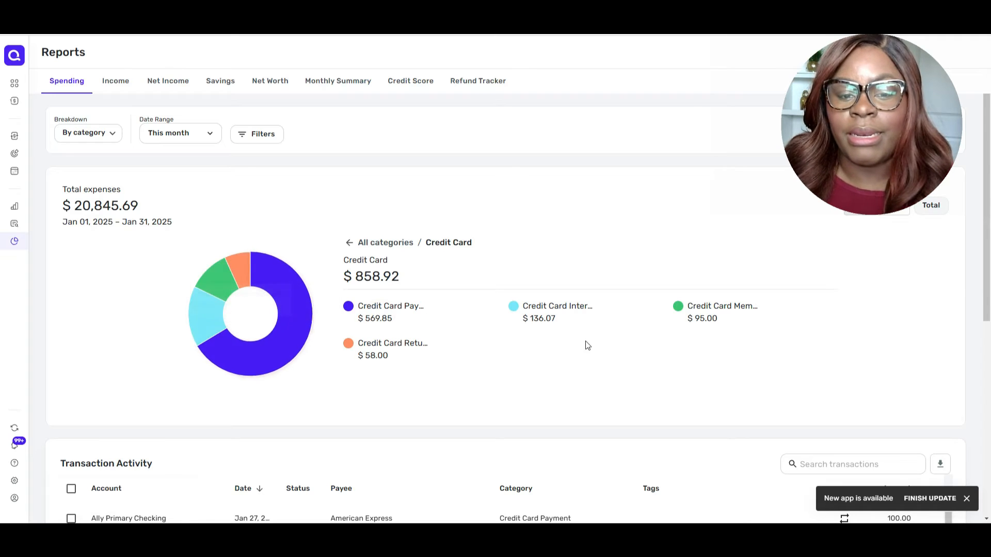
Scroll through the Credit Card transactions to review how each one is categorized
scroll(586, 345, "down", 10)
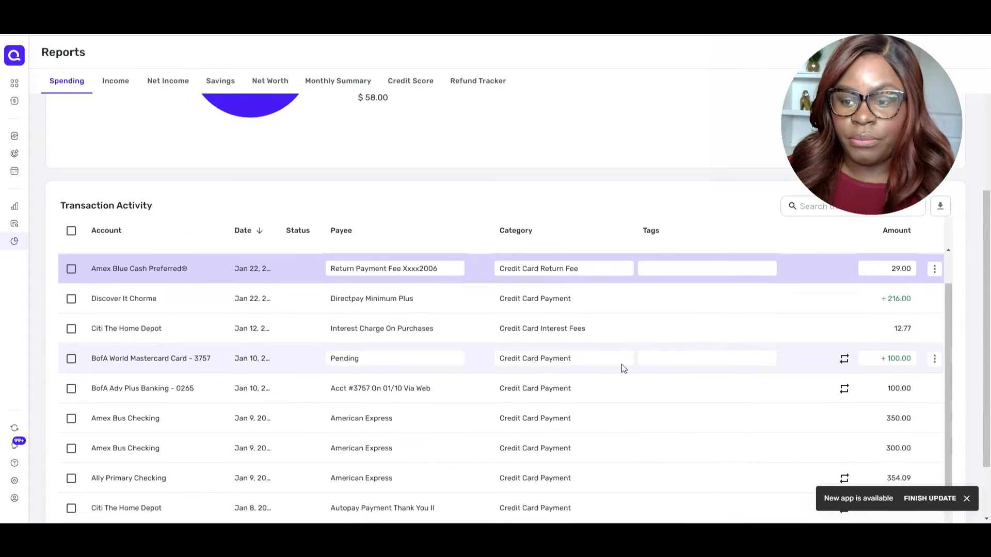
scroll(624, 368, "down", 8)
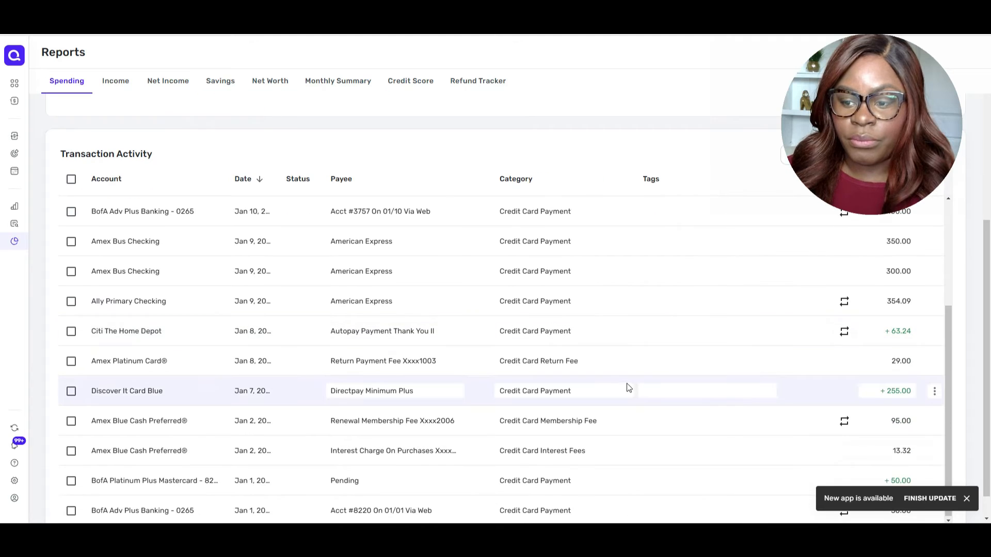
scroll(632, 386, "down", 1)
scroll(633, 387, "up", 4)
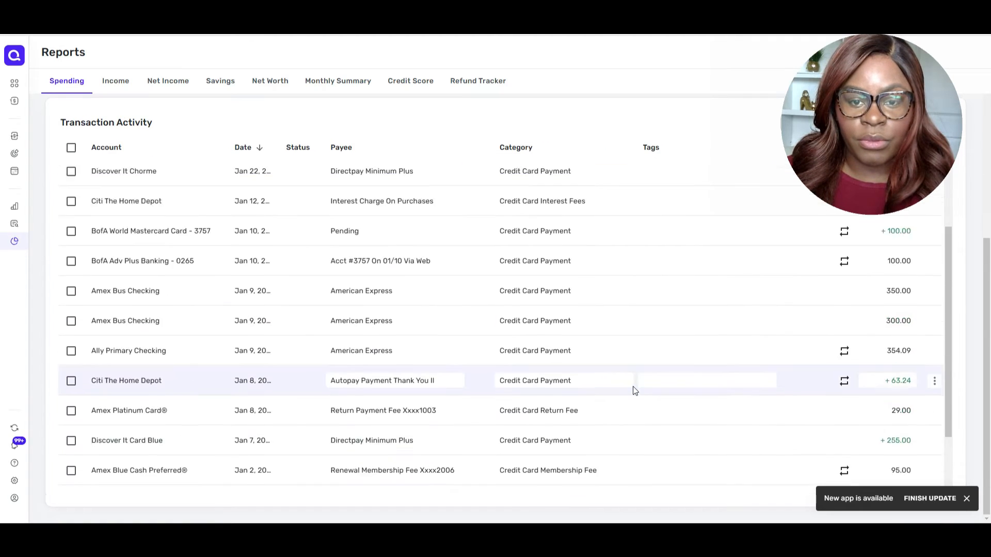
scroll(634, 391, "up", 7)
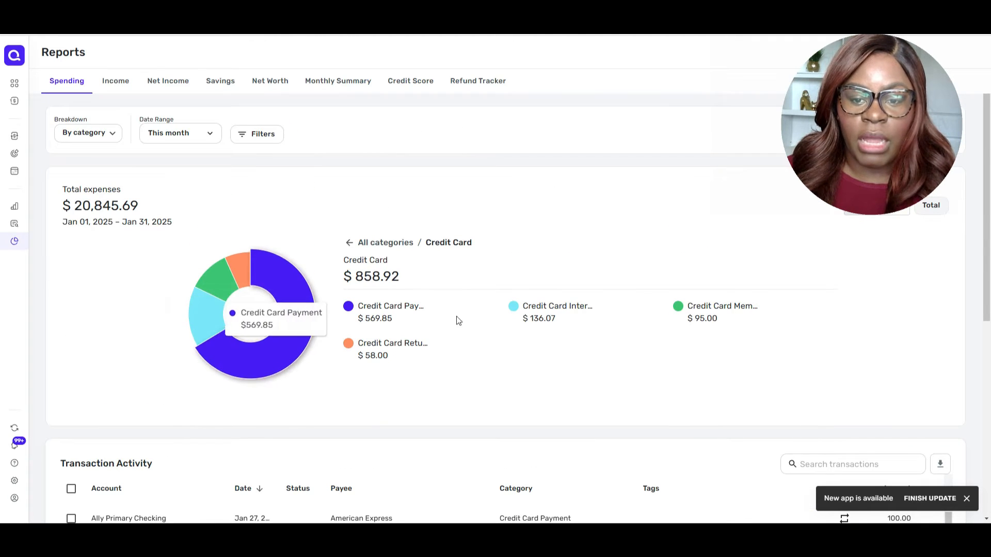
Open the Credit Card Interest Fees subcategory to review its transactions, then go back to Credit Card
left_click(549, 321)
scroll(636, 339, "down", 4)
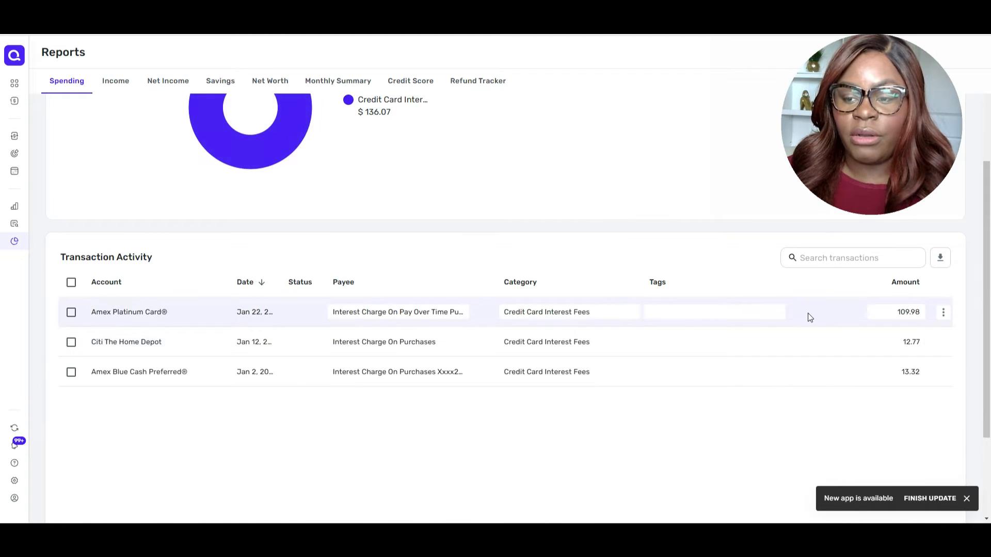
scroll(723, 361, "up", 4)
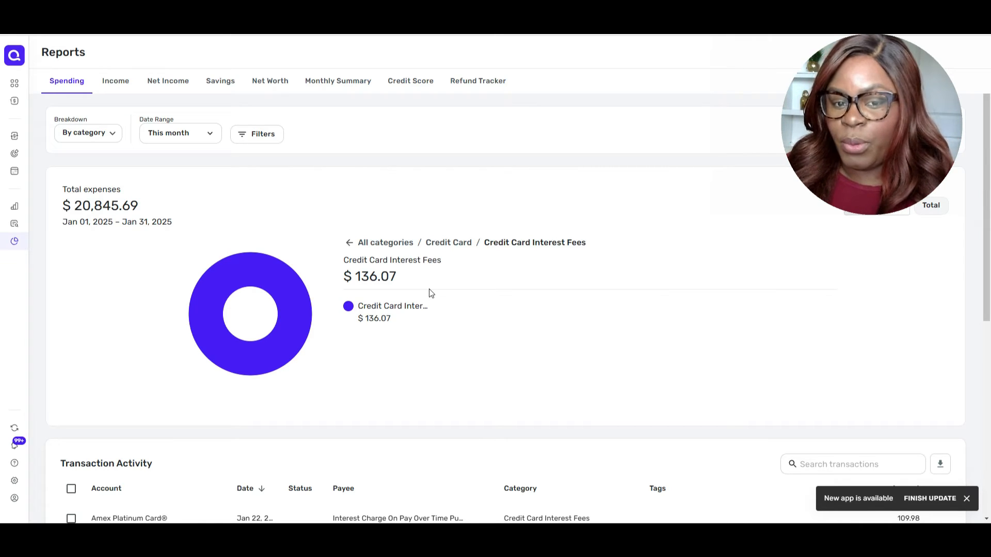
left_click(349, 243)
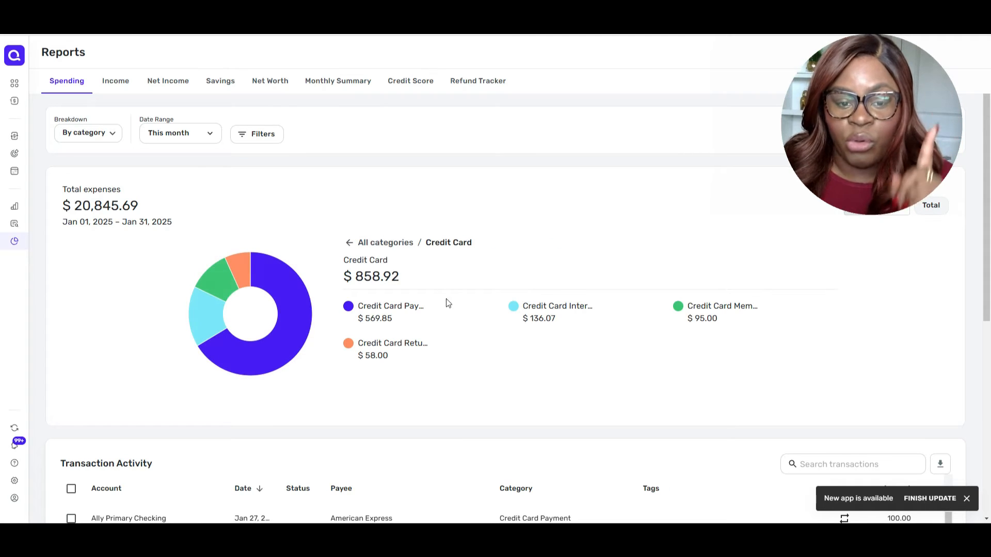
Open the Credit Card Return Fee subcategory to review its transactions, then go back to Credit Card
left_click(397, 348)
scroll(712, 268, "down", 4)
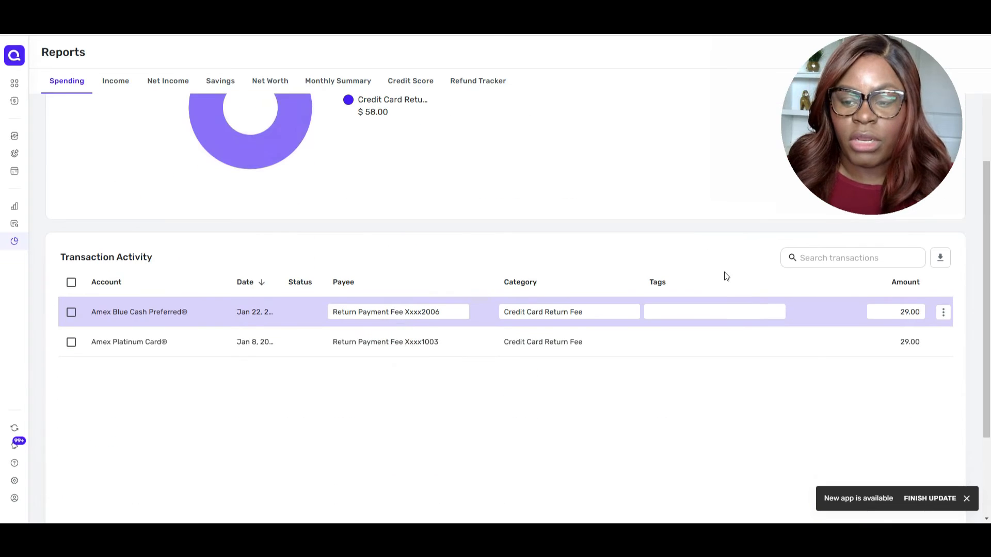
scroll(547, 294, "up", 2)
scroll(531, 314, "down", 1)
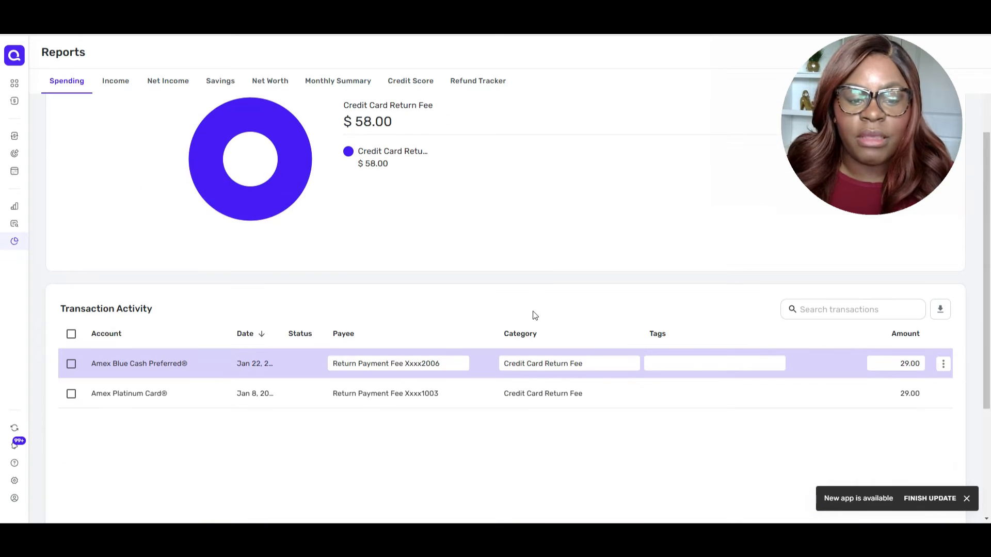
scroll(474, 287, "up", 3)
left_click(355, 244)
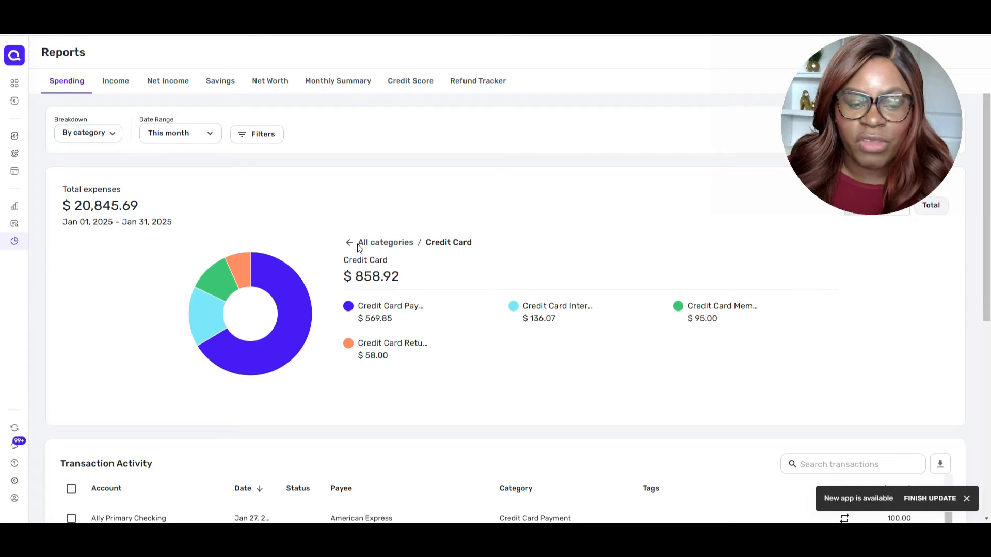
Open the Credit Card Membership Fee subcategory to review it, then return to All categories and scan the transactions
left_click(717, 315)
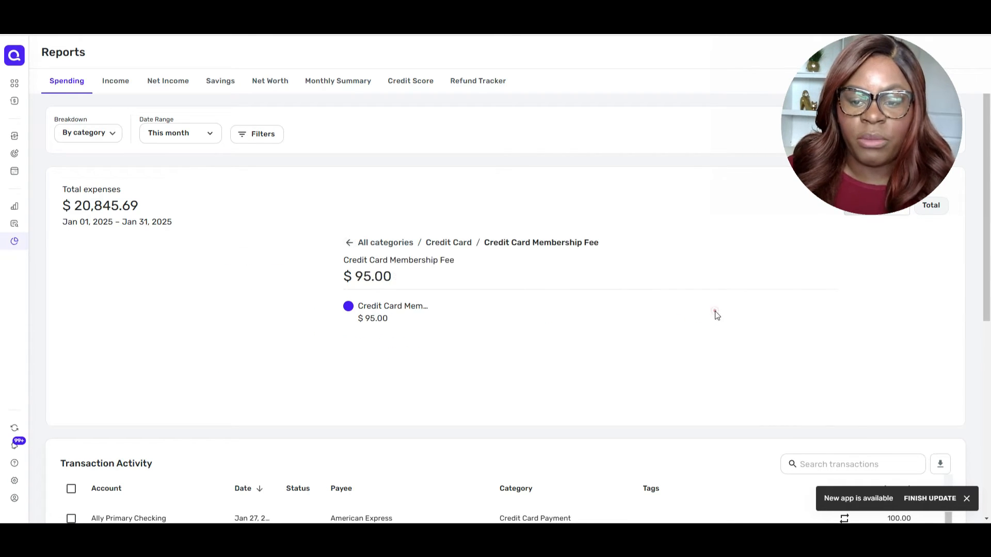
scroll(715, 313, "down", 5)
scroll(503, 271, "up", 5)
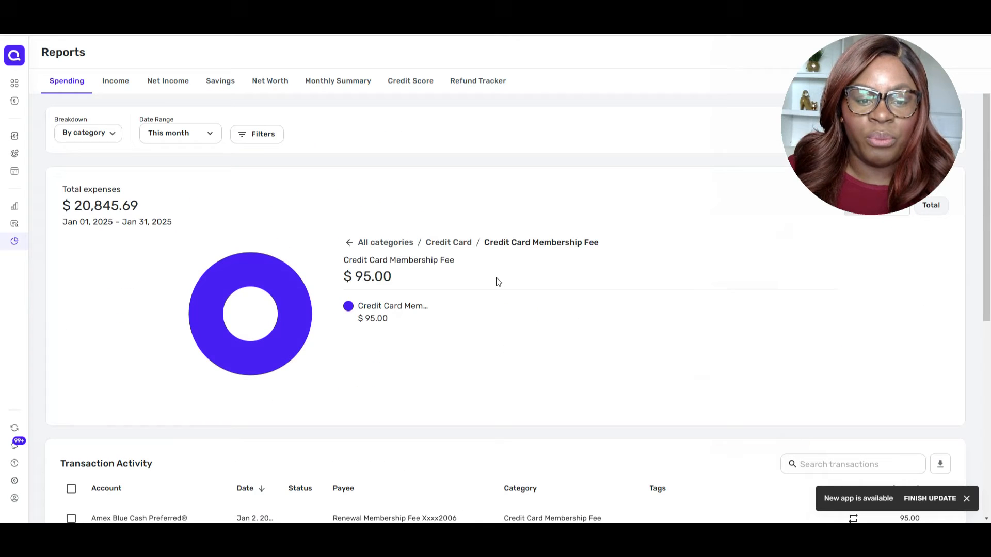
left_click(350, 244)
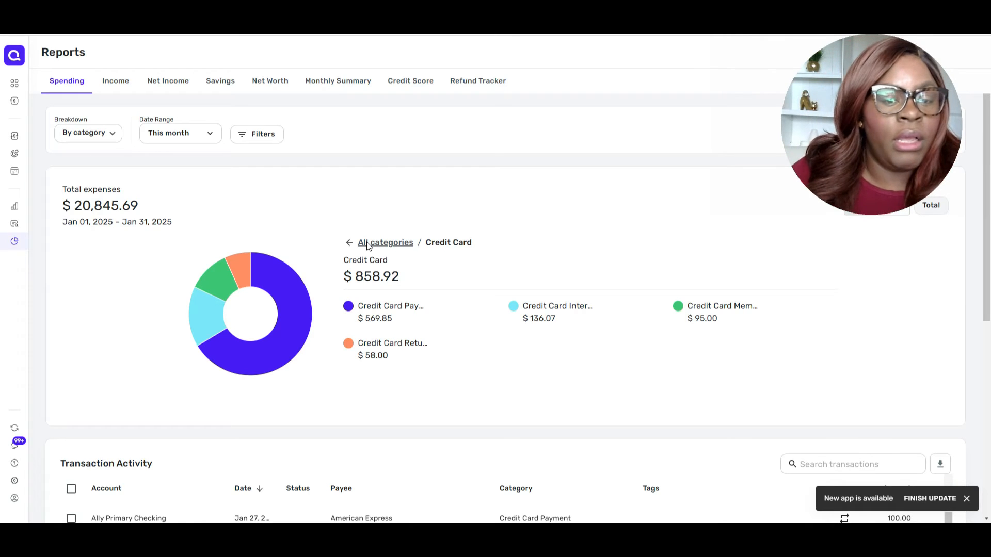
left_click(367, 244)
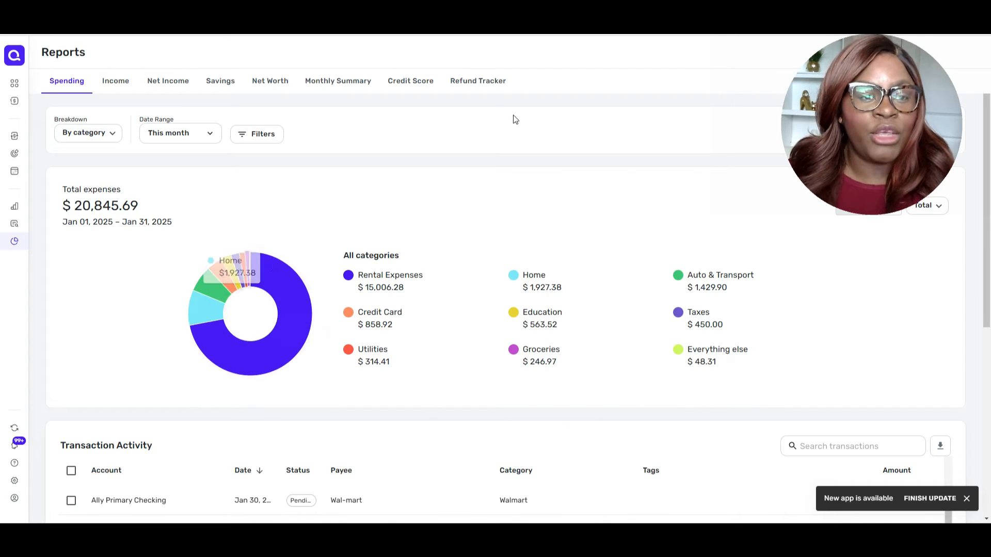
scroll(608, 410, "down", 3)
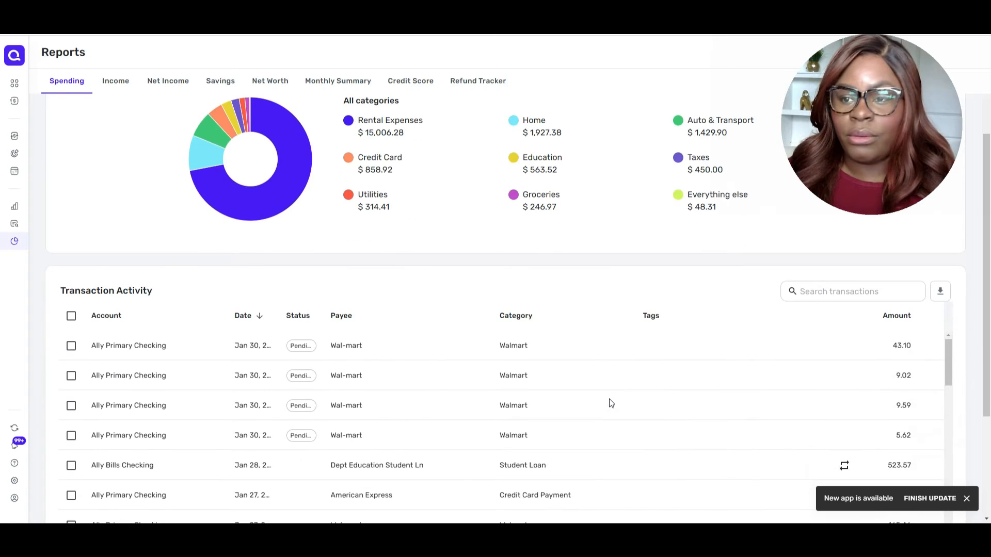
scroll(610, 402, "up", 3)
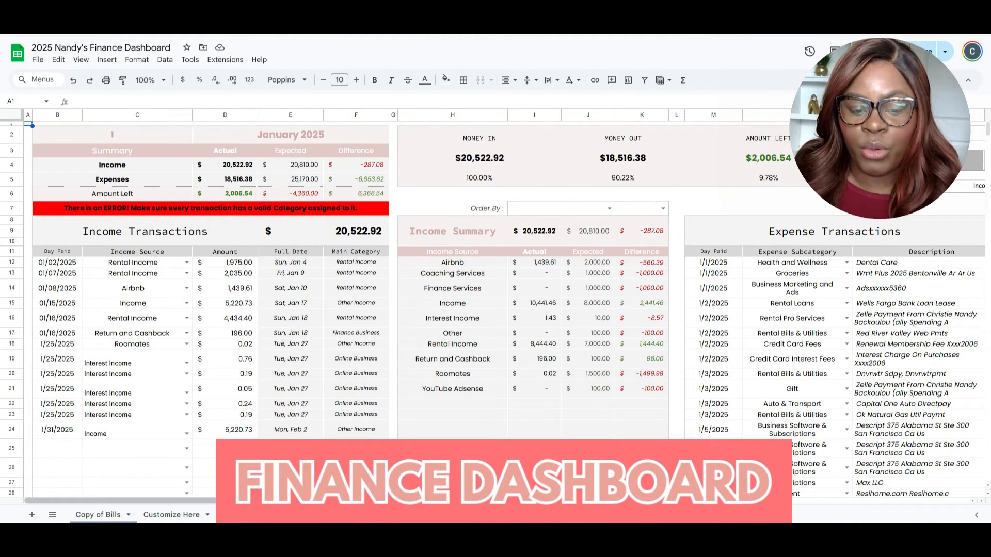
Switch to the Finance Dashboard spreadsheet's M1 sheet and categorize the Jan 17 Red River Valley Web Pmts expense as Rental Bills & Utilities
scroll(574, 431, "right", 10)
scroll(574, 432, "down", 5)
scroll(574, 431, "down", 12)
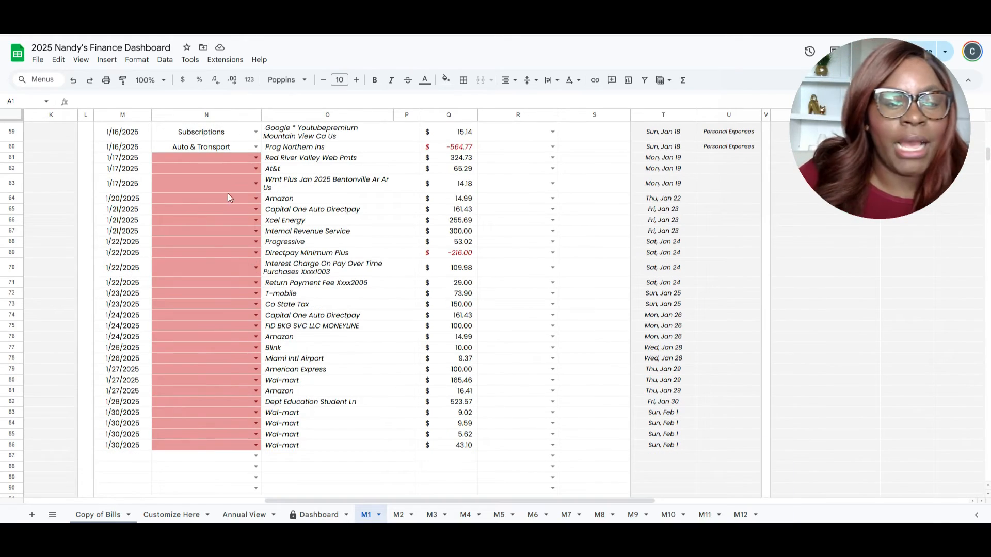
left_click(255, 160)
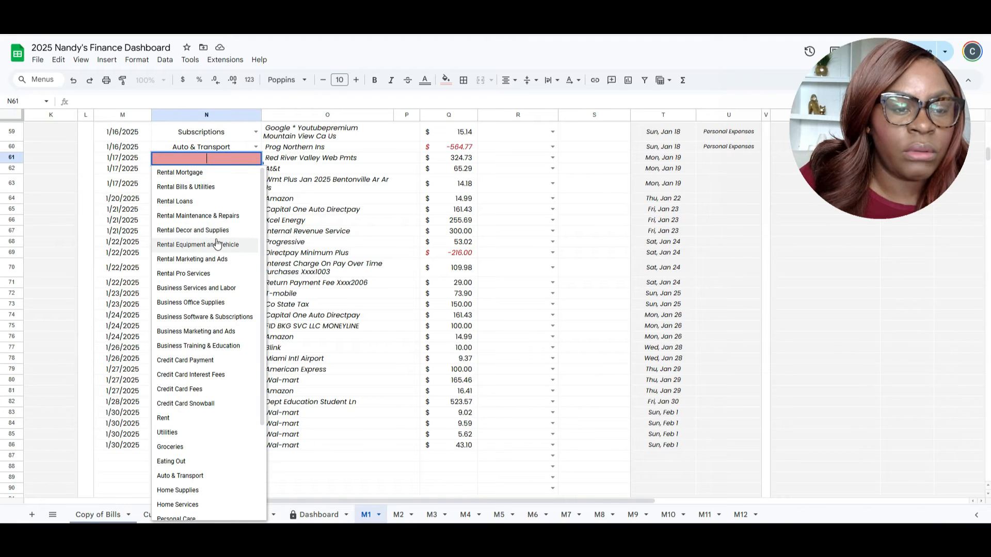
left_click(210, 187)
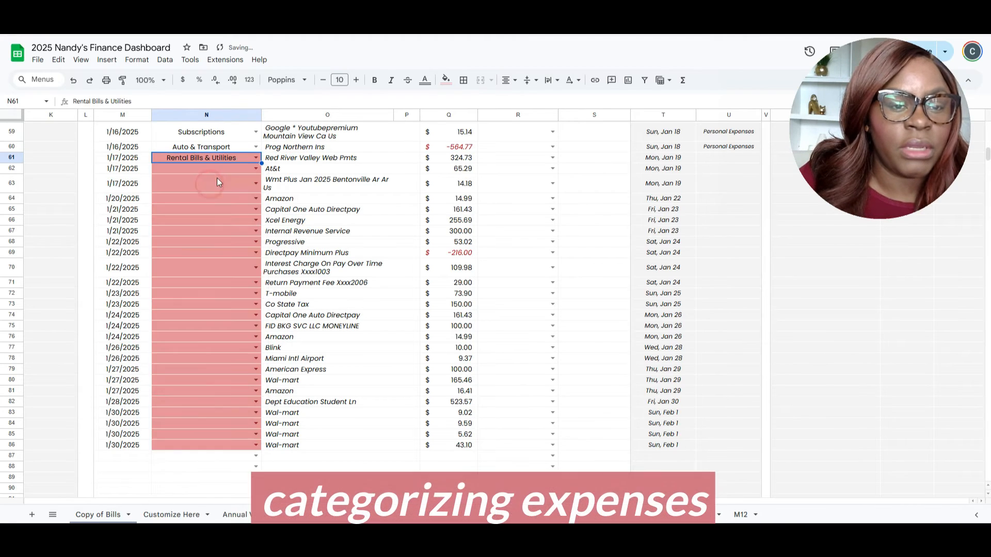
Categorize the At&t expense as Utilities and the Wmt Plus expense as Subscriptions
left_click(256, 169)
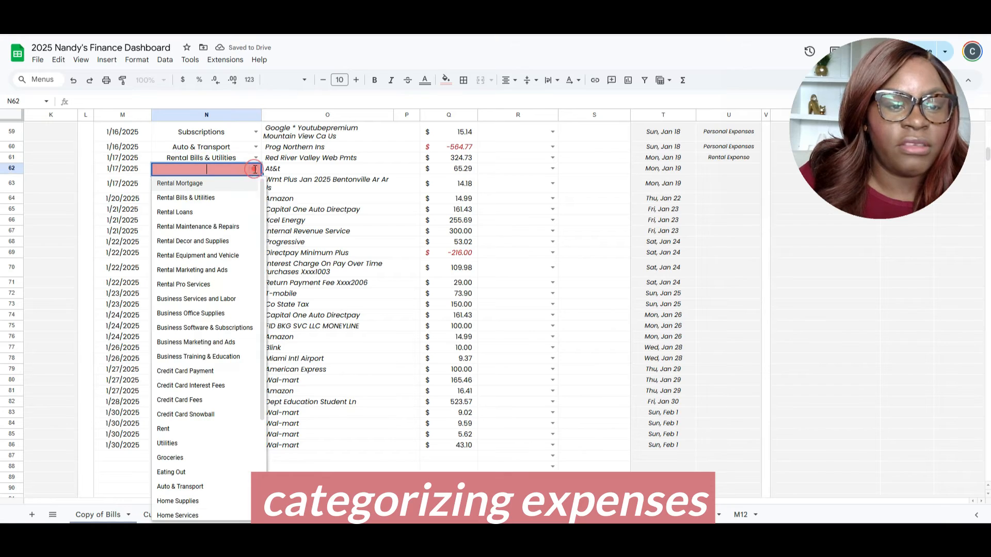
left_click(188, 443)
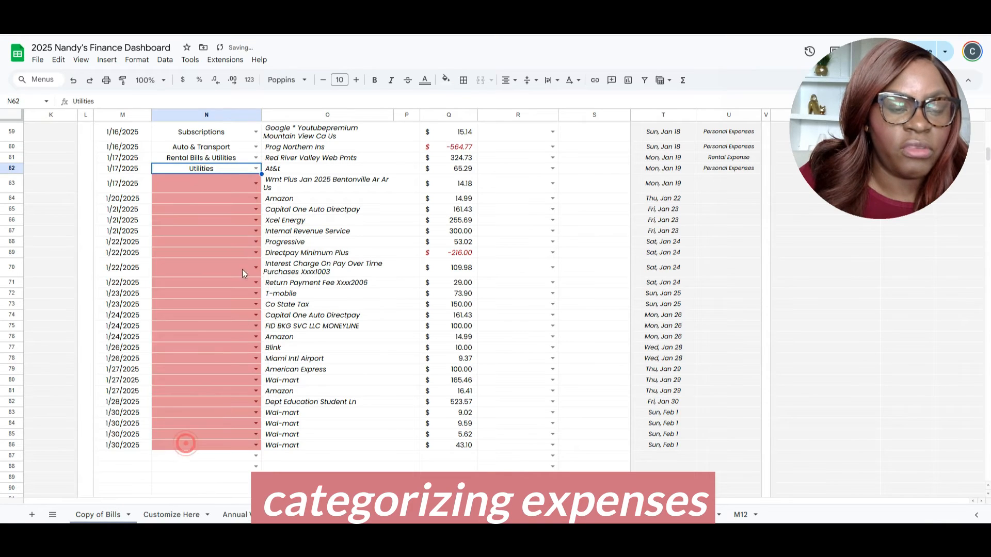
left_click(256, 183)
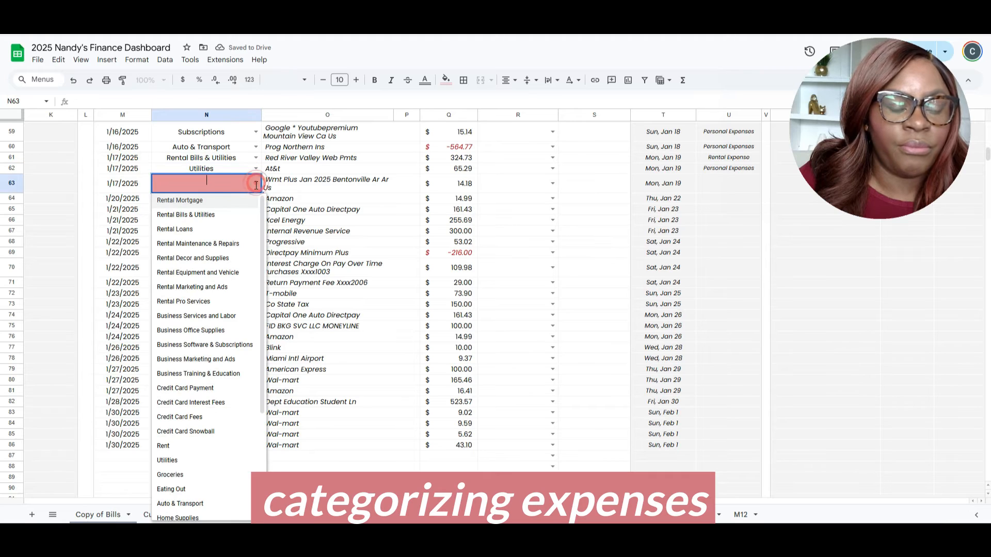
scroll(223, 404, "down", 2)
scroll(223, 404, "down", 2)
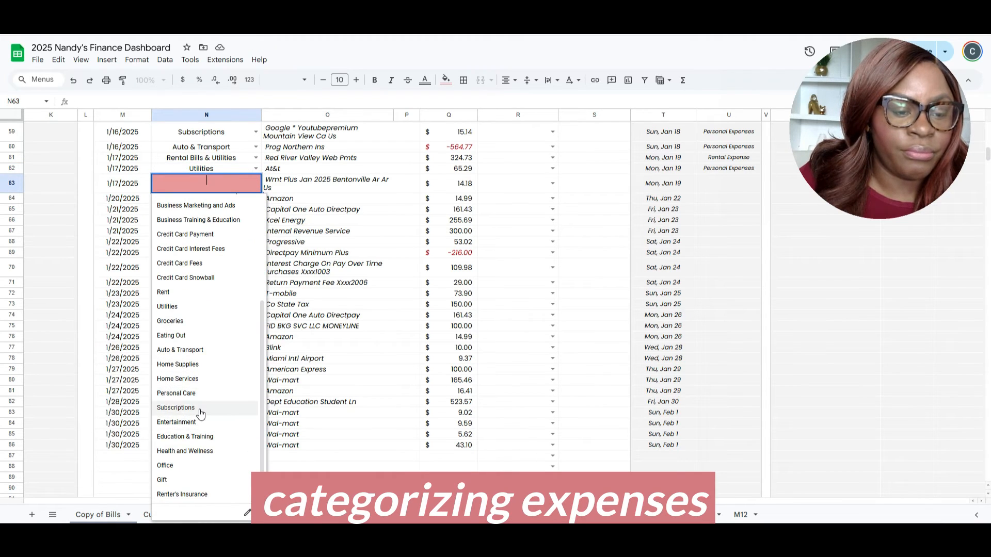
left_click(199, 408)
In the Annual View sheet, add Amazon, Walmart and Loans as Personal Expenses categories
left_click(257, 198)
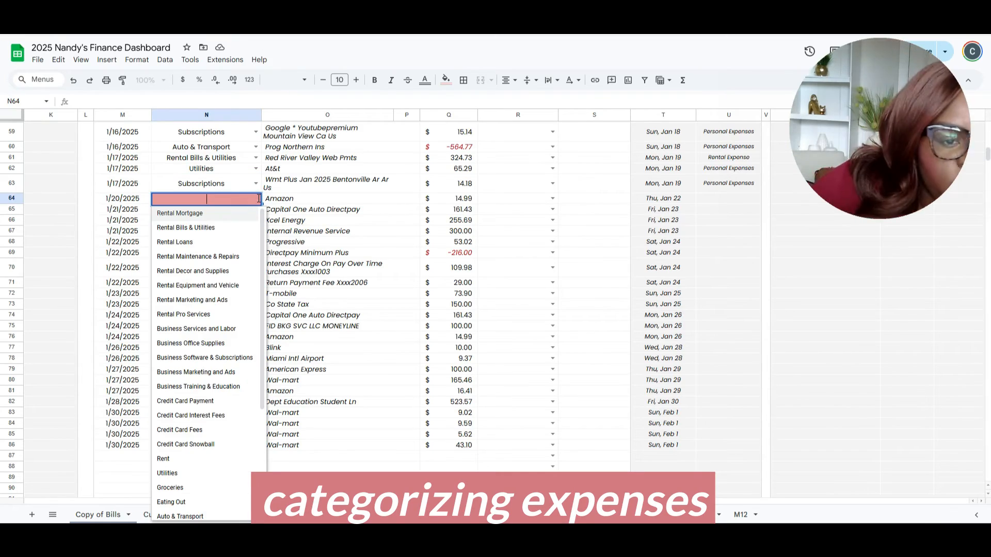
left_click(309, 371)
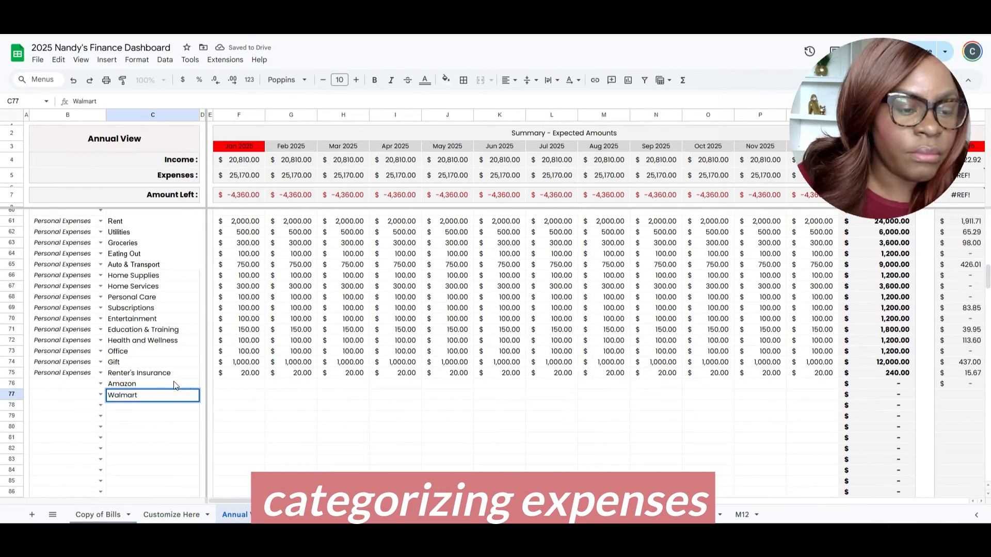
left_click(235, 206)
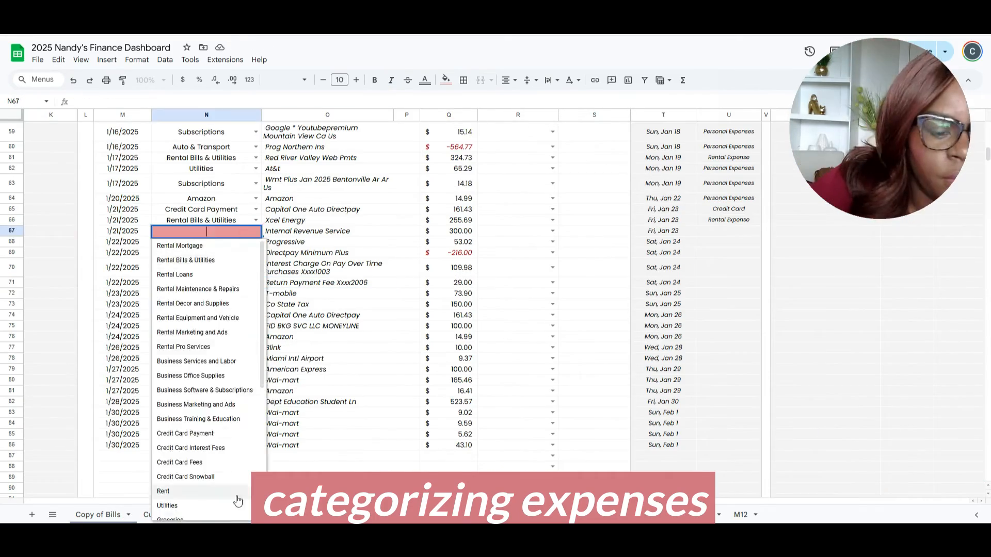
left_click(213, 357)
key("Down")
type("Ins")
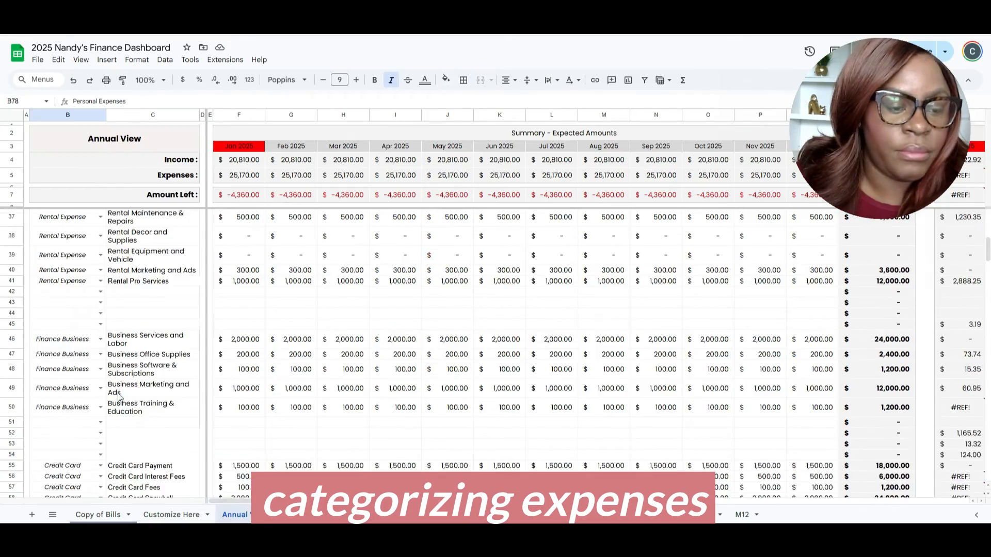
Categorize the Jan 20–22 expenses as Amazon, Credit Card Payment, Rental Bills & Utilities, Rental Loans and Auto & Transport
left_click(236, 245)
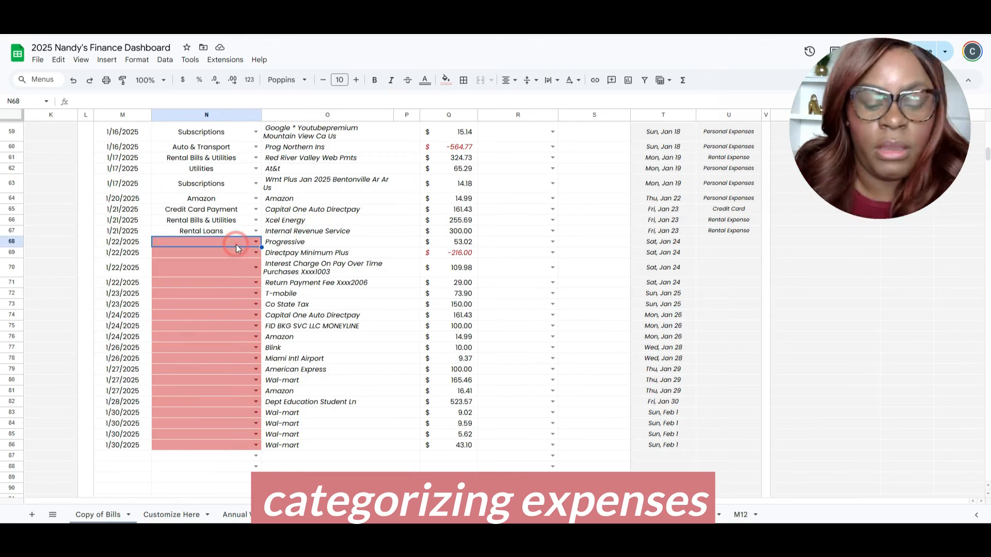
type("Auto & Transport")
left_click(237, 251)
key("Down")
type("Auto & Transport")
left_click(231, 269)
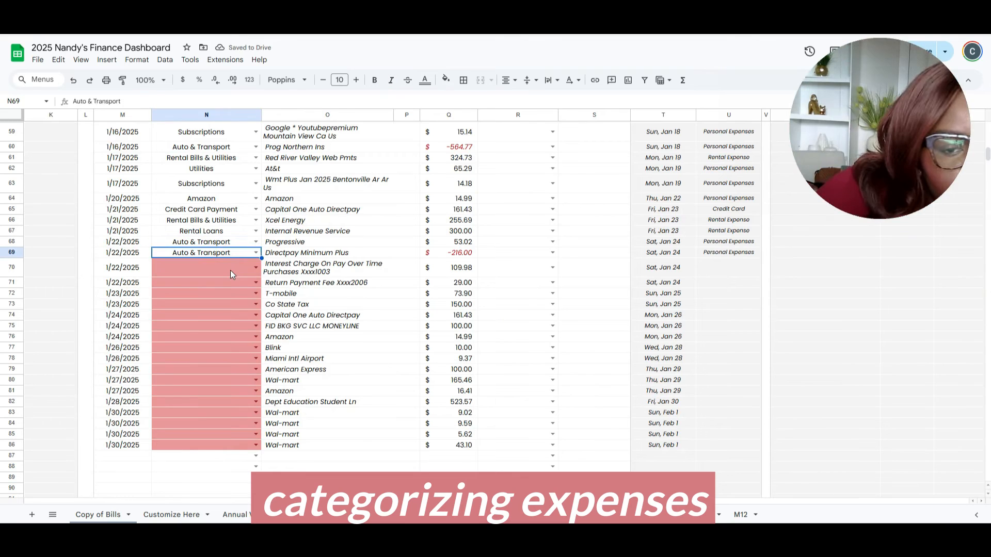
Categorize the pay-over-time interest charge as Credit Card Interest Fees, the return payment fee as Credit Card Fees, and T-mobile as Utilities
key("Down")
type("Credit Card Interest Fees")
left_click(240, 288)
type("B")
key("BackSpace")
type("Utilities")
left_click(219, 305)
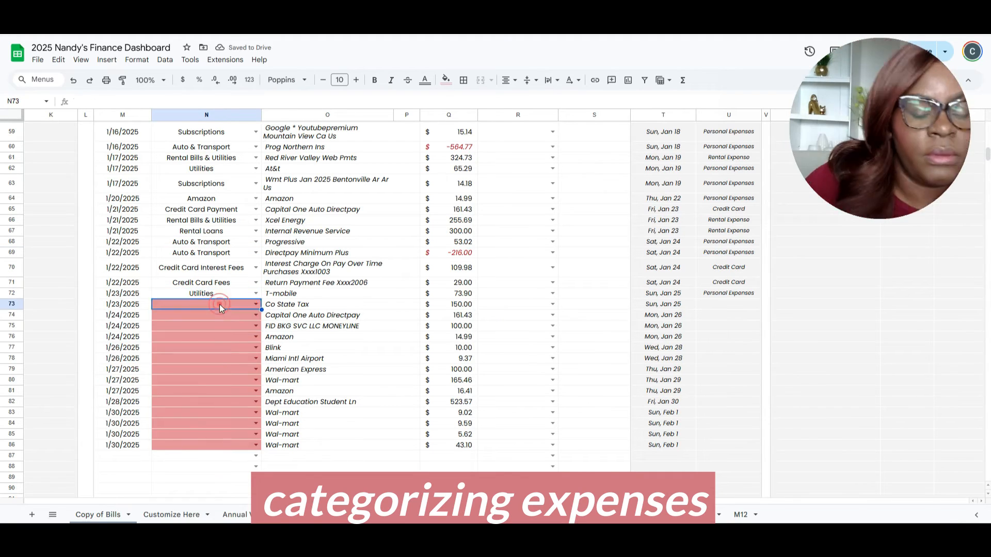
Categorize Co State Tax as Loans and the Jan 24 Capital One Auto Directpay as Auto & Transport
type("Loans")
left_click(227, 315)
left_click(232, 255)
type("Cred")
left_click(222, 271)
left_click(232, 315)
type("Auto & Transport")
Add an Investments category under Personal Expenses in the Annual View sheet and assign it to the FID BKG SVC LLC MONEYLINE transaction
left_click(236, 327)
type("Invest")
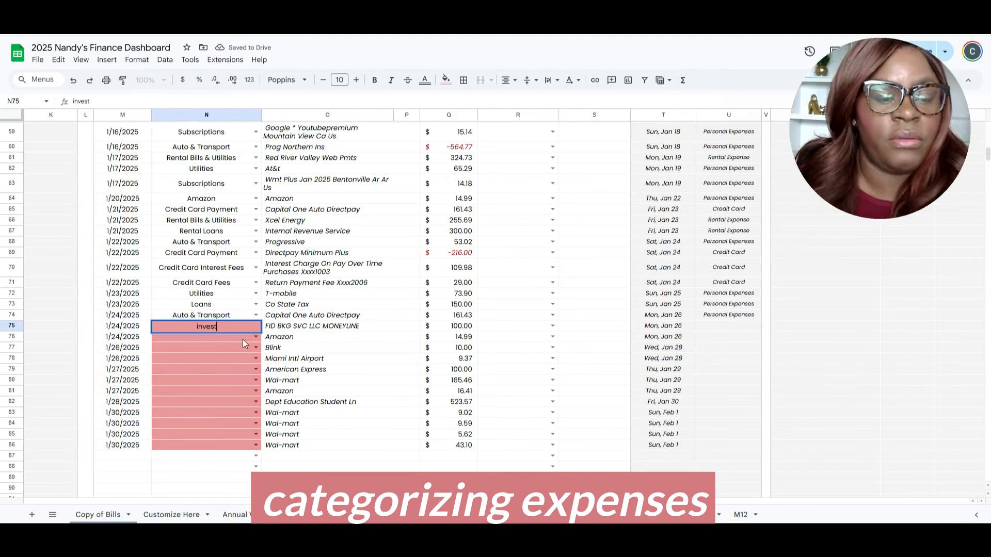
left_click(236, 515)
left_click(608, 301)
type("Investment")
left_click(67, 468)
type("Personal Expenses")
left_click(300, 514)
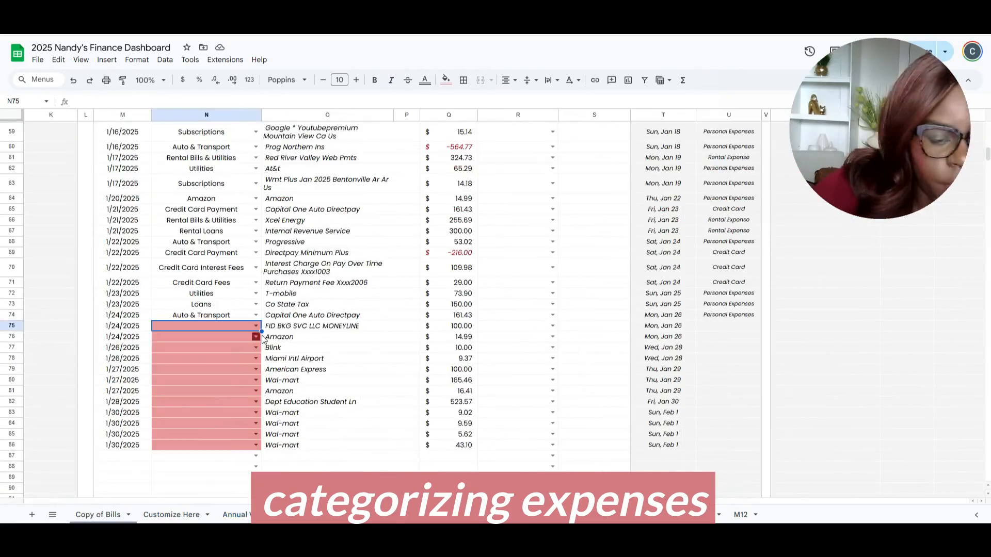
type("Investment")
left_click(236, 515)
double_click(152, 365)
type("s")
left_click(299, 514)
Categorize the Jan 24 Amazon expense as Amazon and the Blink expense as Rental Bills & Utilities
left_click(227, 337)
type("Amazon")
left_click(224, 348)
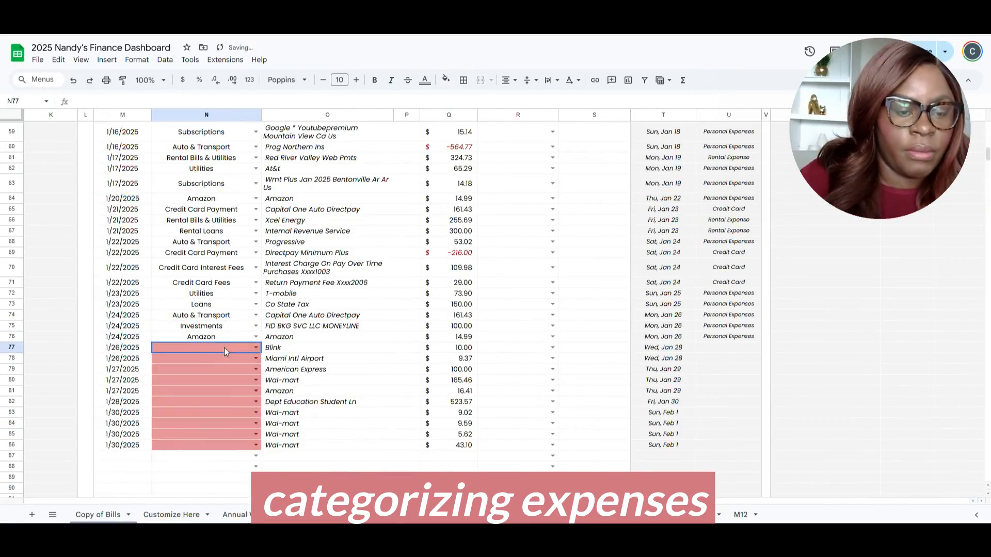
type("rental")
left_click(212, 377)
Categorize the Miami Intl Airport expense as Eating Out and the American Express payment as Credit Card Payment
left_click(229, 359)
type("din")
key("BackSpace")
key("BackSpace")
key("BackSpace")
type("ea")
left_click(195, 375)
Categorize the late-January Wal-mart expenses as Walmart through row 86
left_click(201, 380)
type("wal")
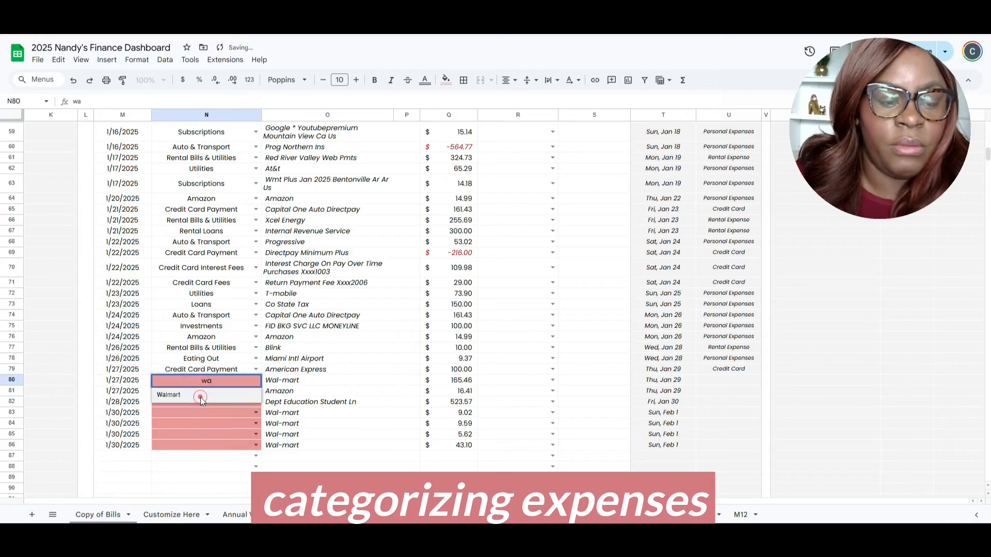
left_click(199, 396)
left_click(205, 402)
left_click(253, 416)
left_click(252, 415)
type("wal")
left_click(217, 424)
type("wal")
left_click(212, 440)
Scroll back up and categorize the Jan 15 Amazon expense as Amazon
scroll(364, 383, "up", 15)
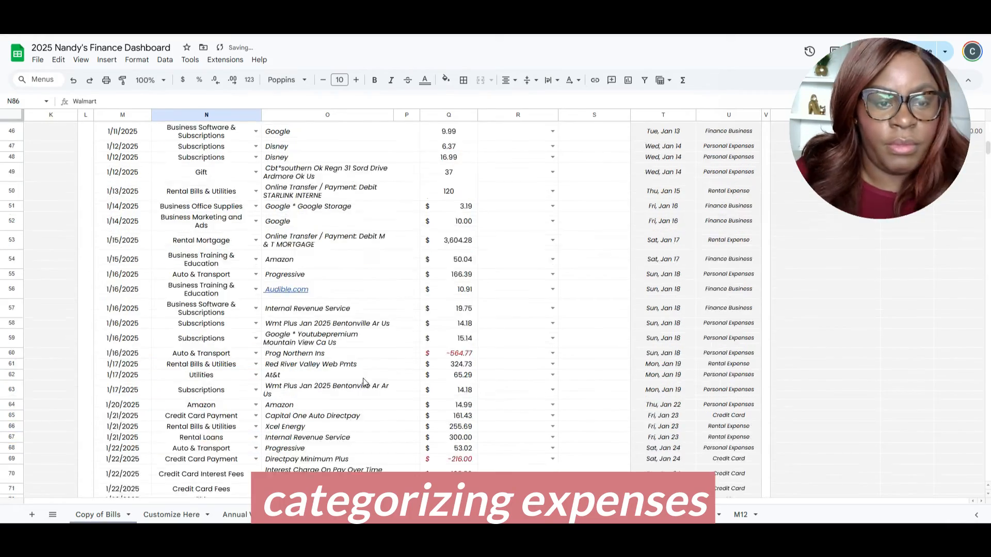
left_click(216, 171)
left_click(209, 215)
scroll(310, 257, "down", 7)
left_click(222, 417)
type("am")
left_click(219, 433)
scroll(316, 413, "down", 2)
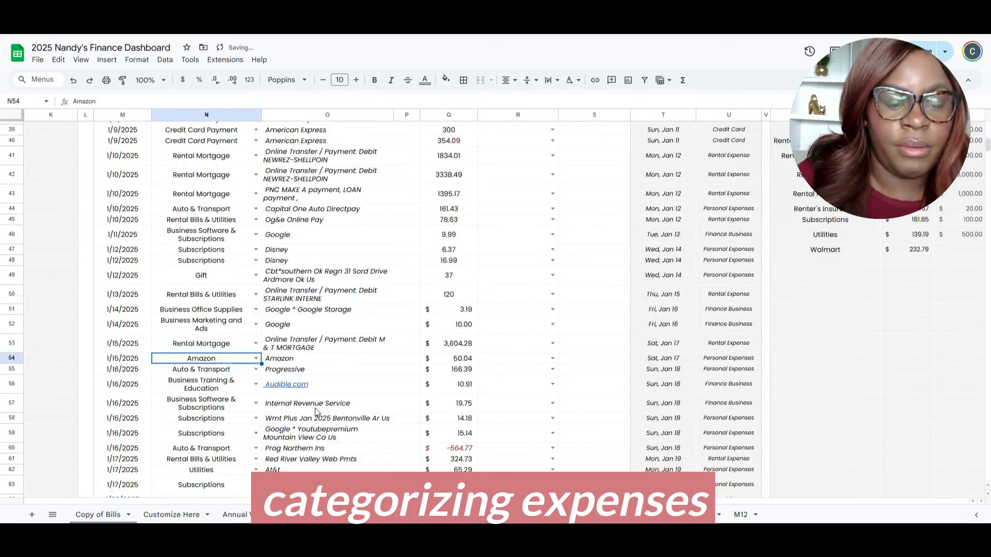
Categorize the Jan 17 Wmt Plus Bentonville expense as Walmart
left_click(222, 433)
type("wal")
left_click(211, 416)
left_click(350, 418)
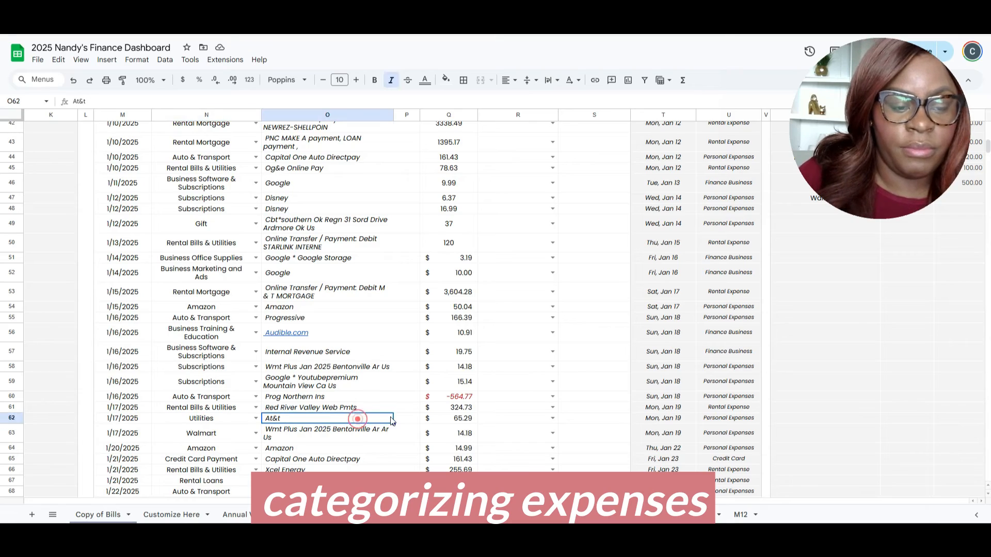
Review the Expense Summary and Main Category Expense Summary totals on the January sheet
scroll(390, 422, "down", 2)
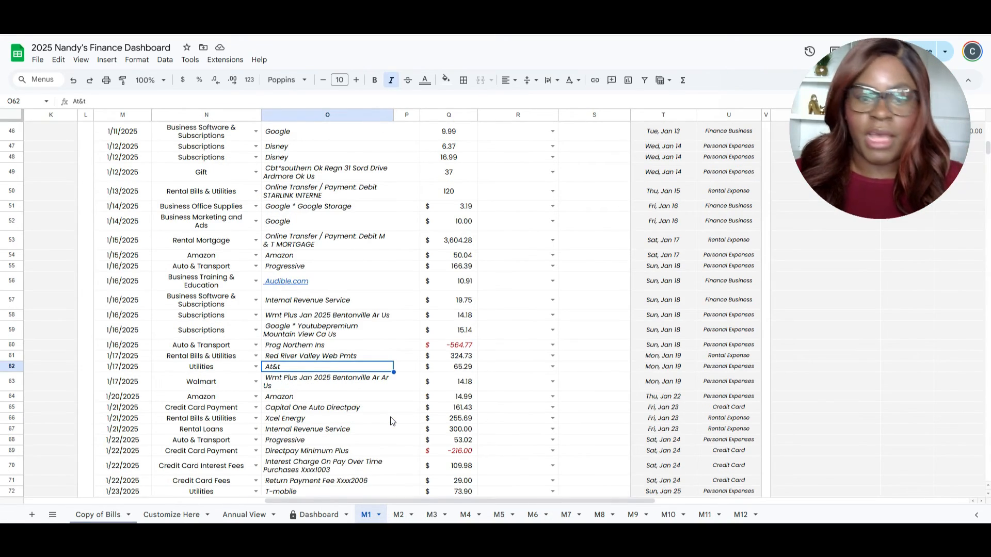
scroll(391, 421, "up", 15)
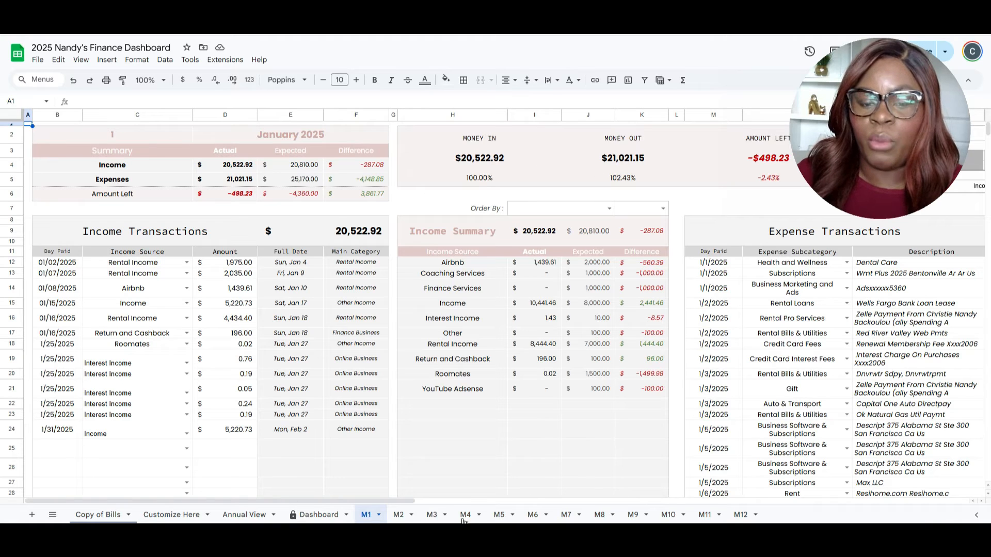
left_click_drag(388, 504, 531, 506)
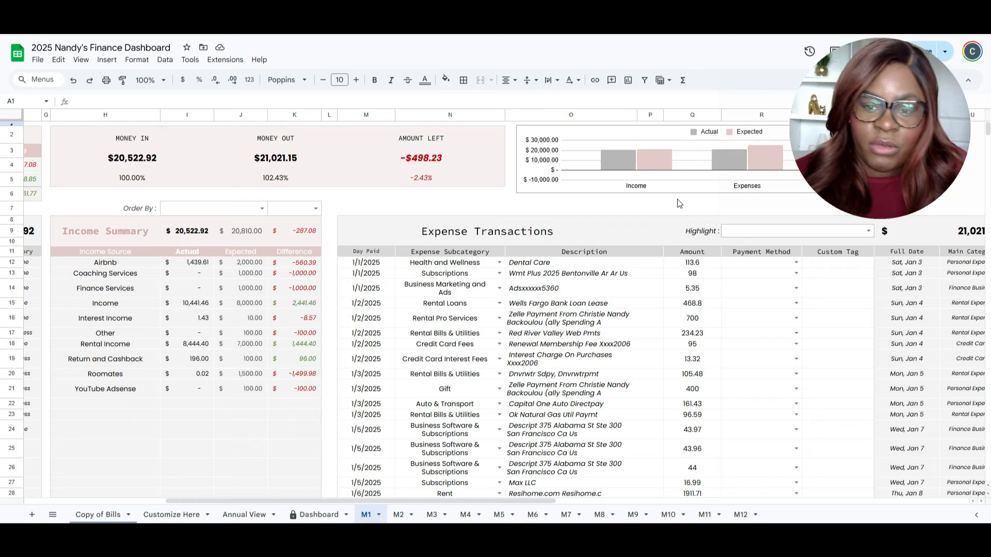
left_click_drag(505, 500, 651, 494)
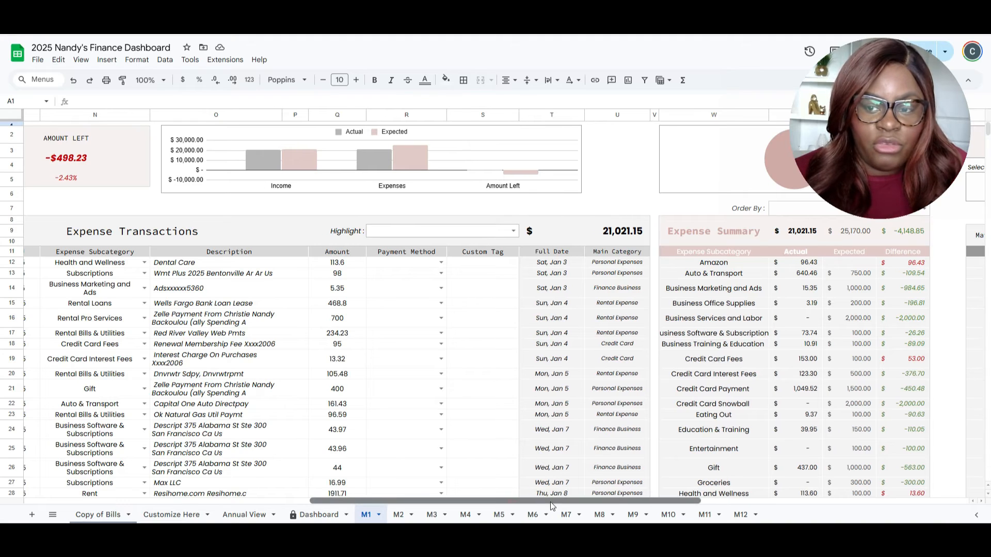
left_click_drag(550, 503, 816, 496)
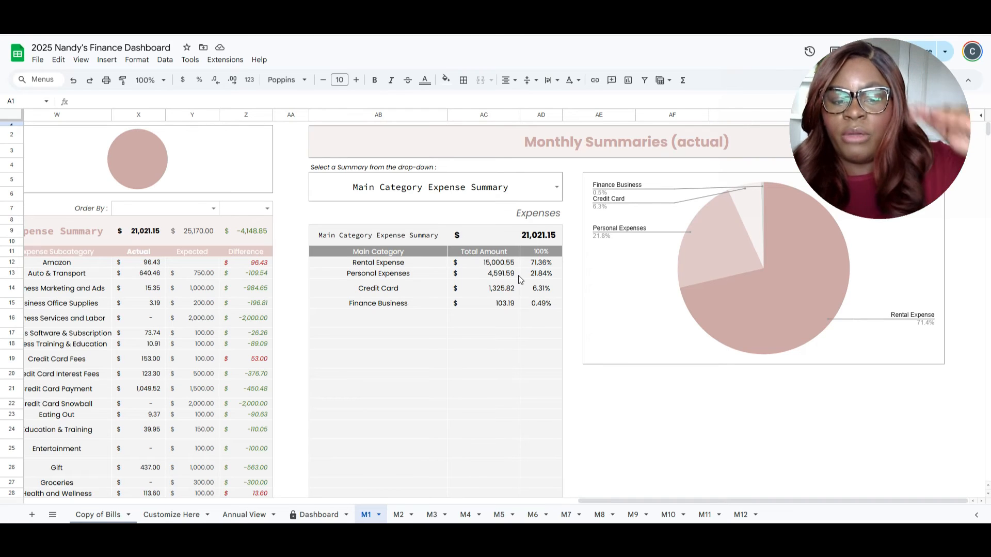
left_click(497, 304)
left_click(499, 357)
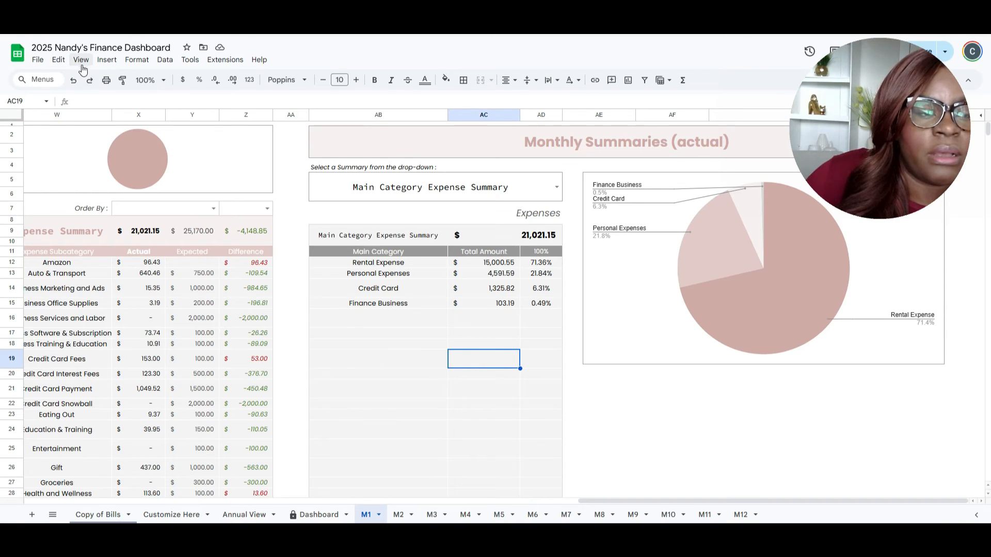
left_click(48, 24)
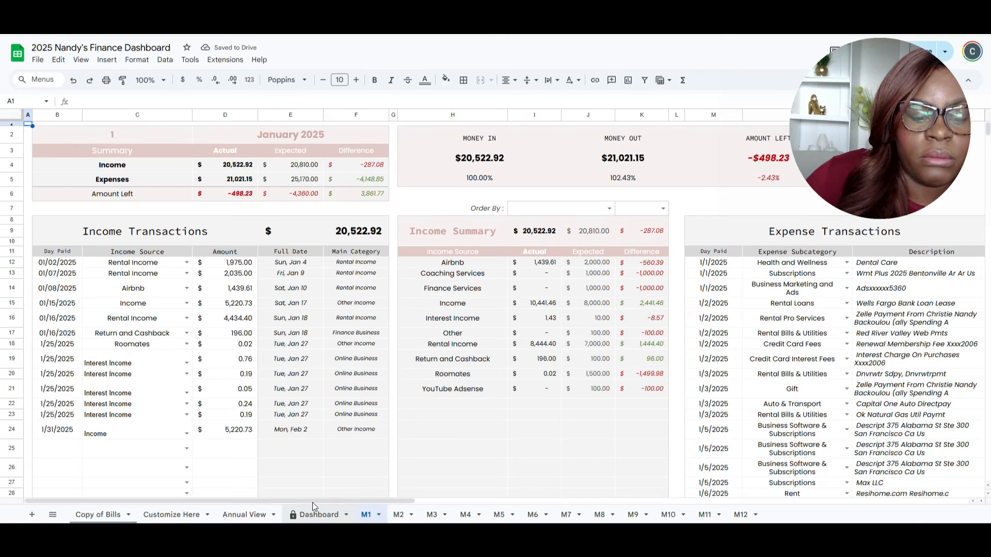
left_click_drag(313, 500, 744, 490)
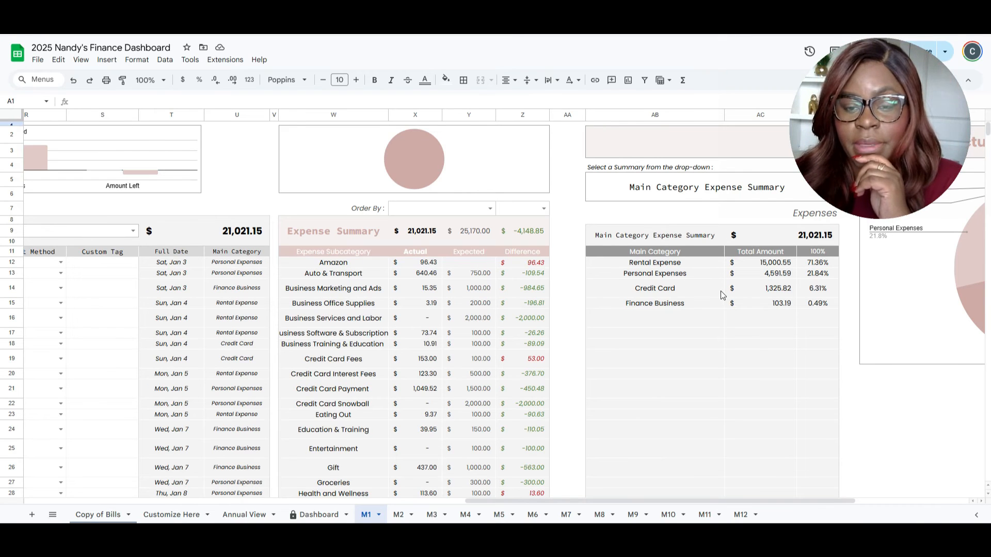
scroll(516, 382, "down", 6)
scroll(522, 384, "down", 2)
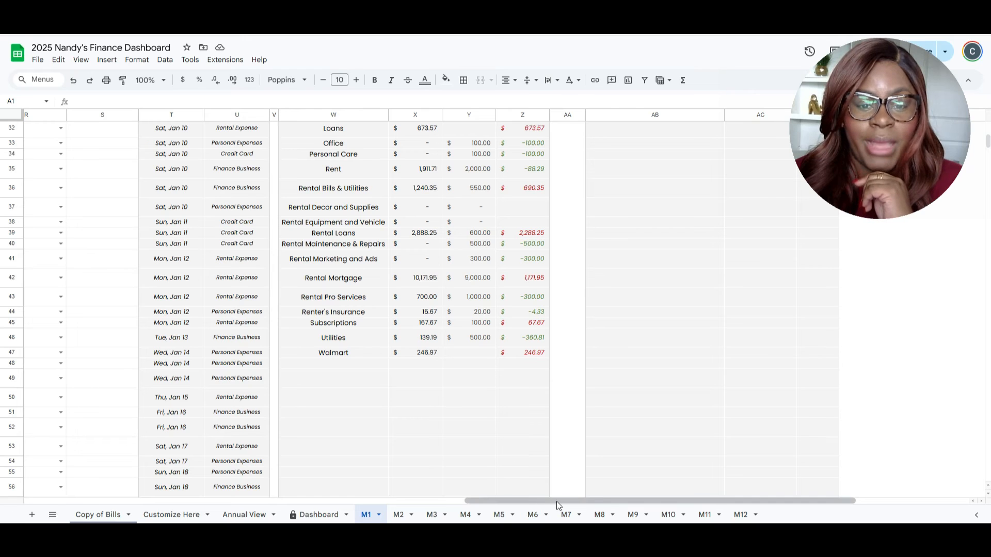
left_click_drag(571, 501, 545, 495)
scroll(546, 454, "up", 6)
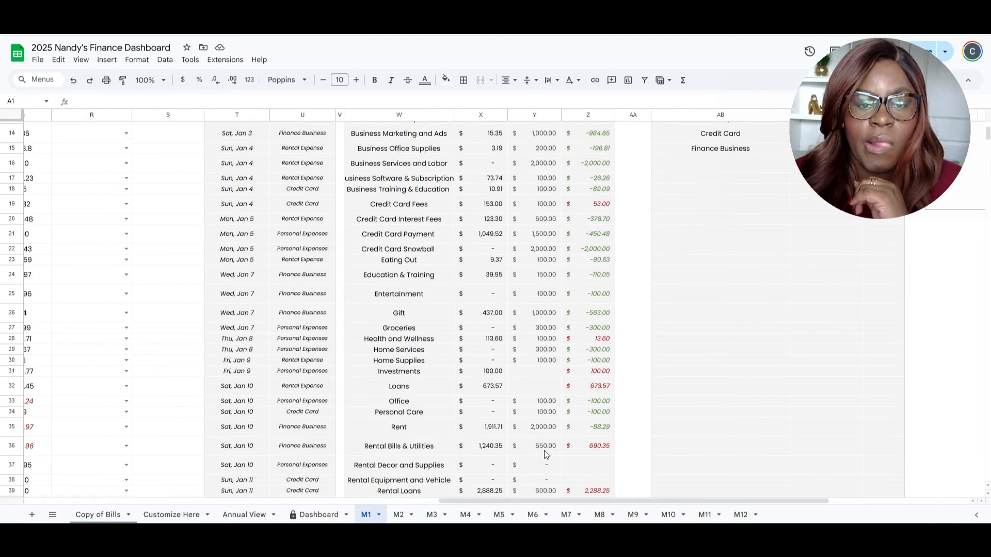
scroll(546, 454, "up", 2)
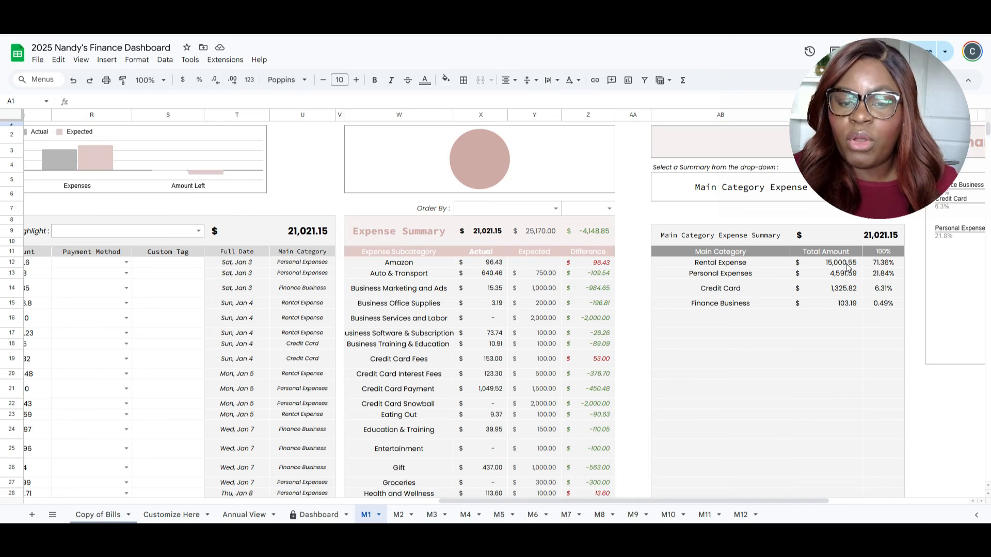
left_click(765, 274)
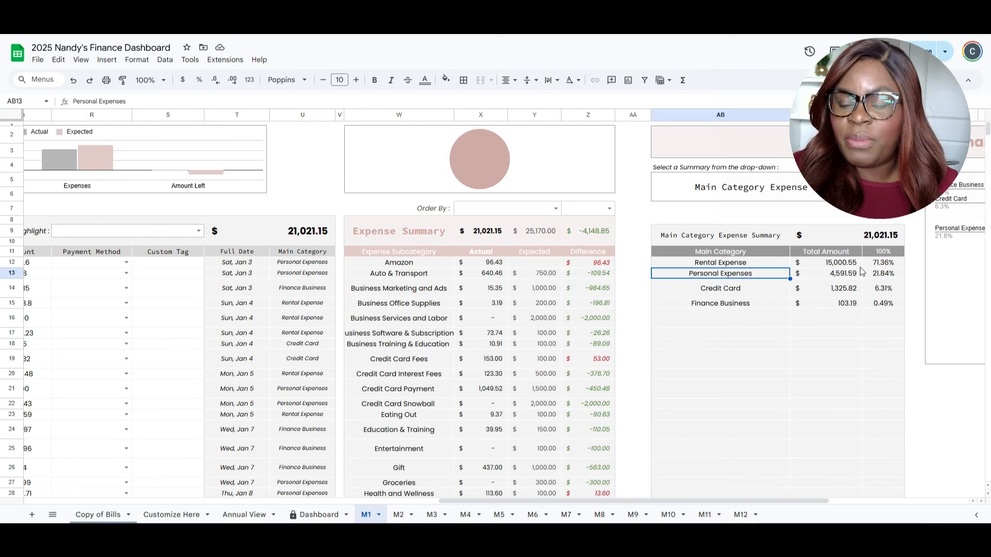
left_click_drag(511, 500, 638, 509)
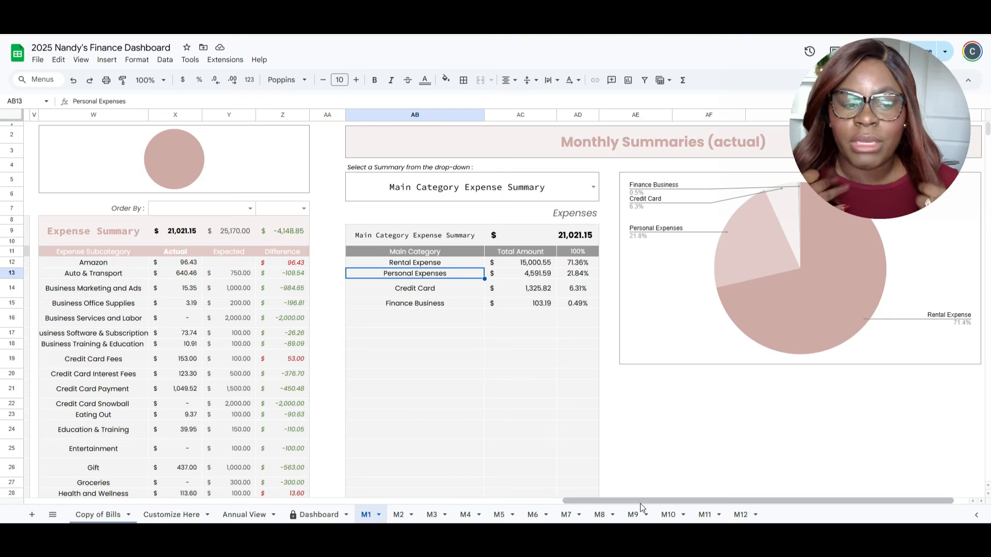
Switch the monthly summary to Expense Subcategory Summary and review the subcategory totals
left_click(593, 187)
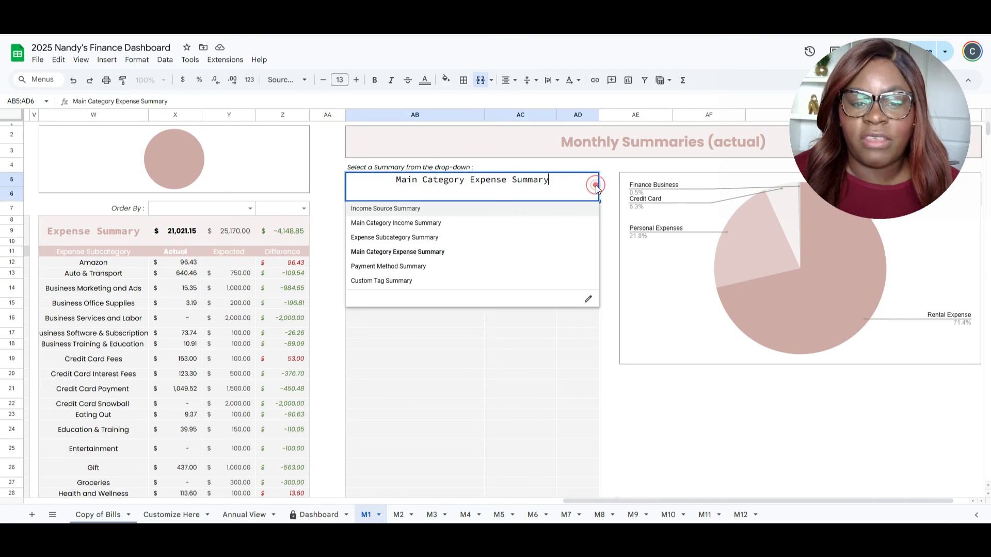
left_click(512, 238)
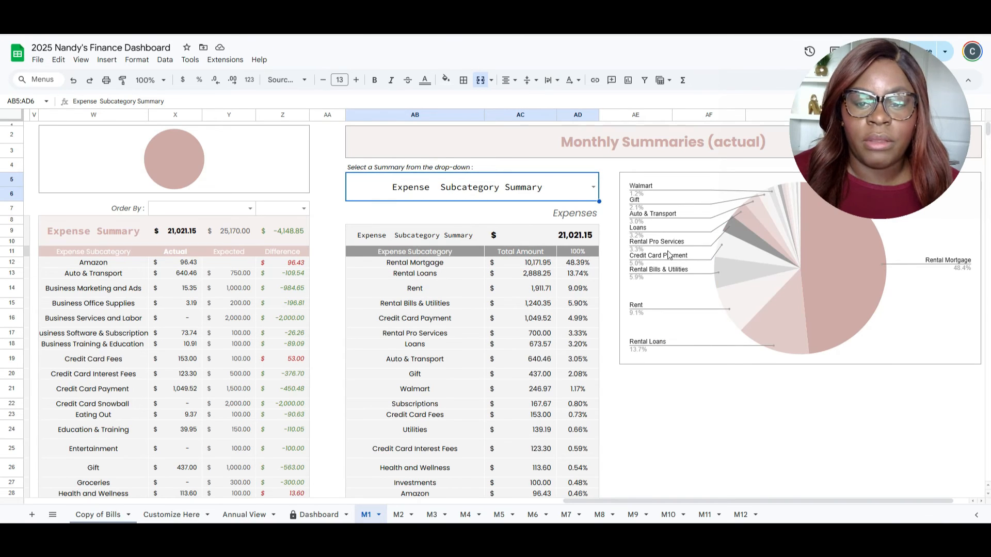
scroll(687, 312, "down", 3)
scroll(687, 311, "down", 2)
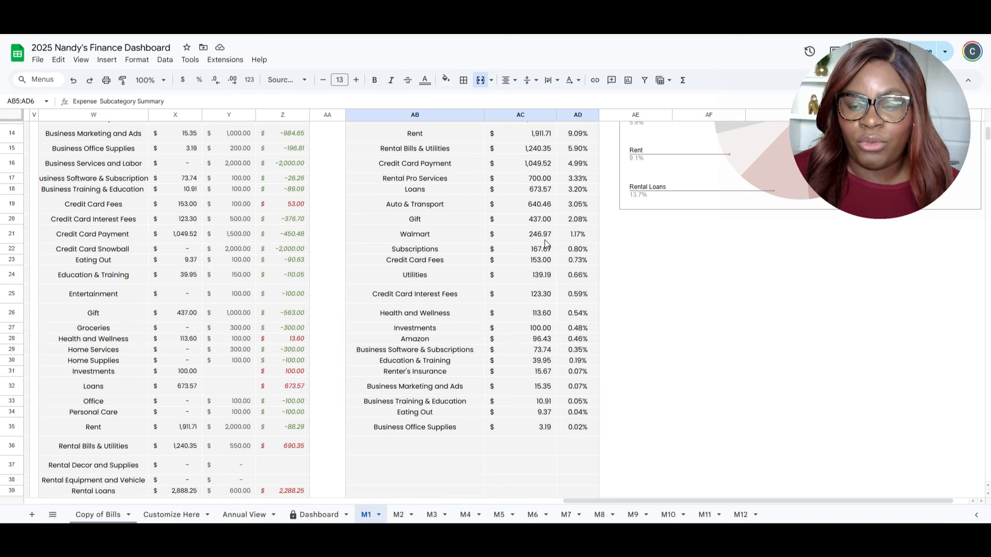
scroll(645, 271, "up", 2)
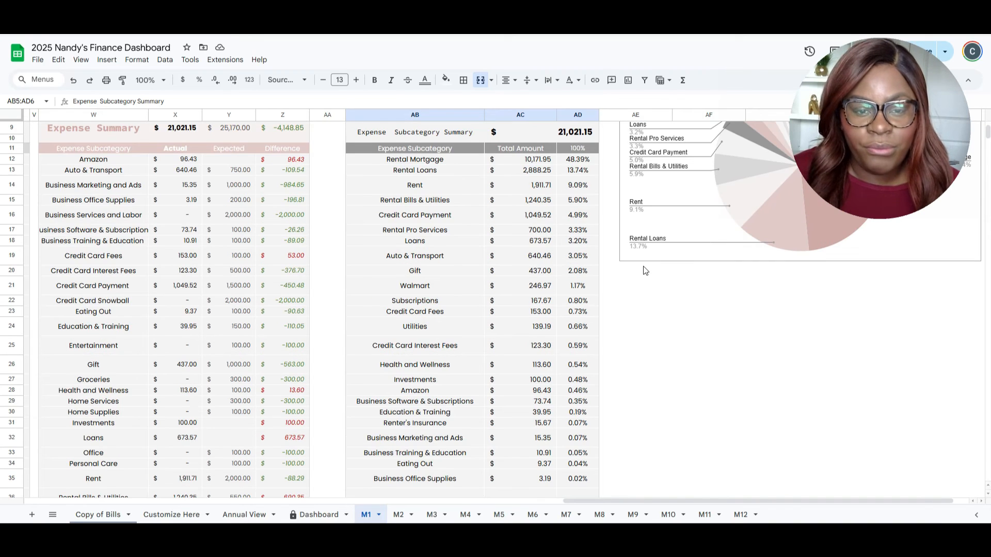
scroll(645, 271, "up", 2)
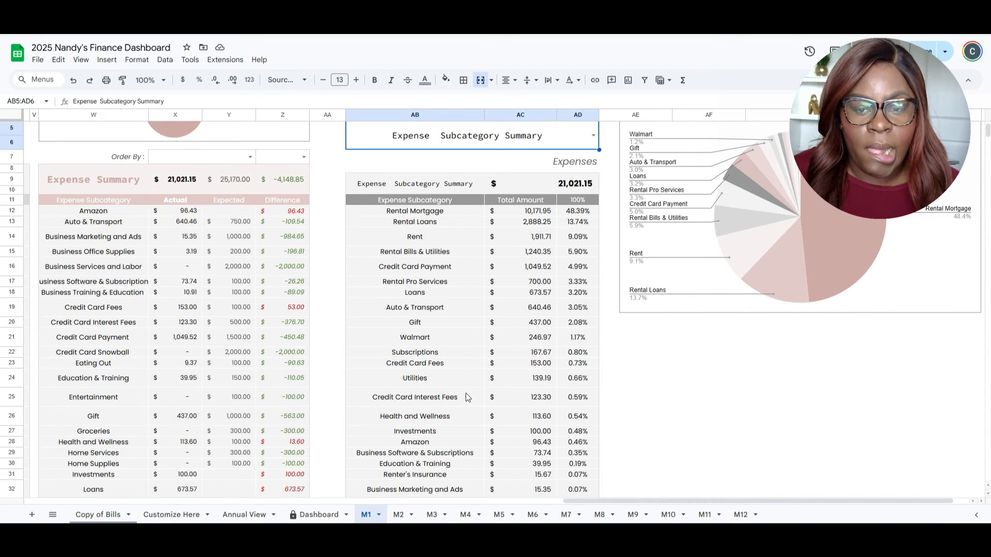
scroll(682, 299, "up", 2)
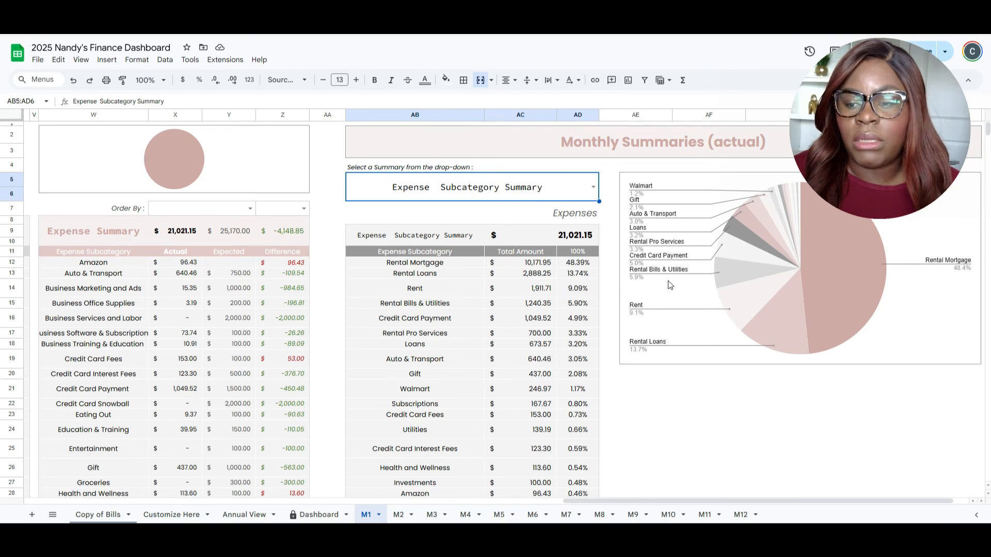
scroll(665, 290, "down", 2)
scroll(665, 292, "down", 2)
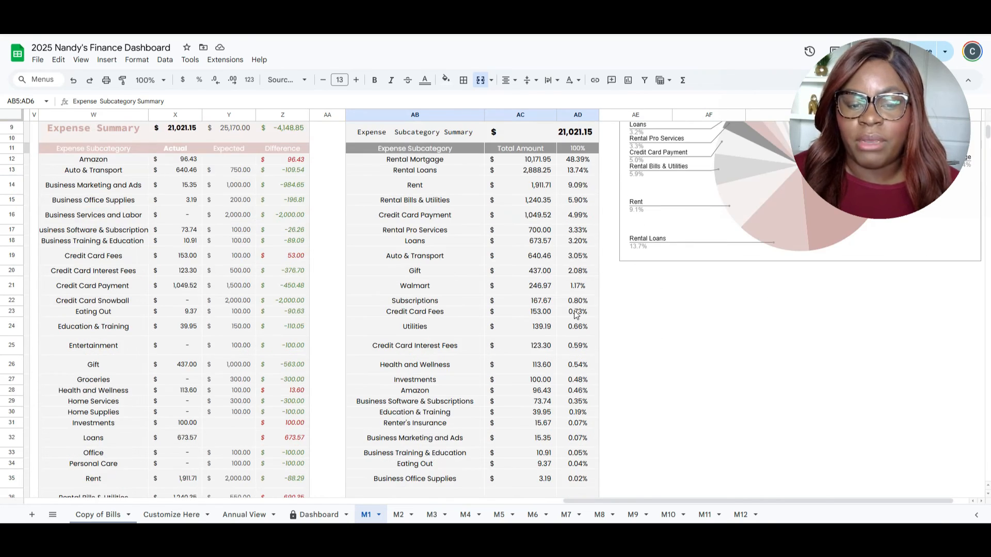
left_click(446, 287)
left_click(428, 390)
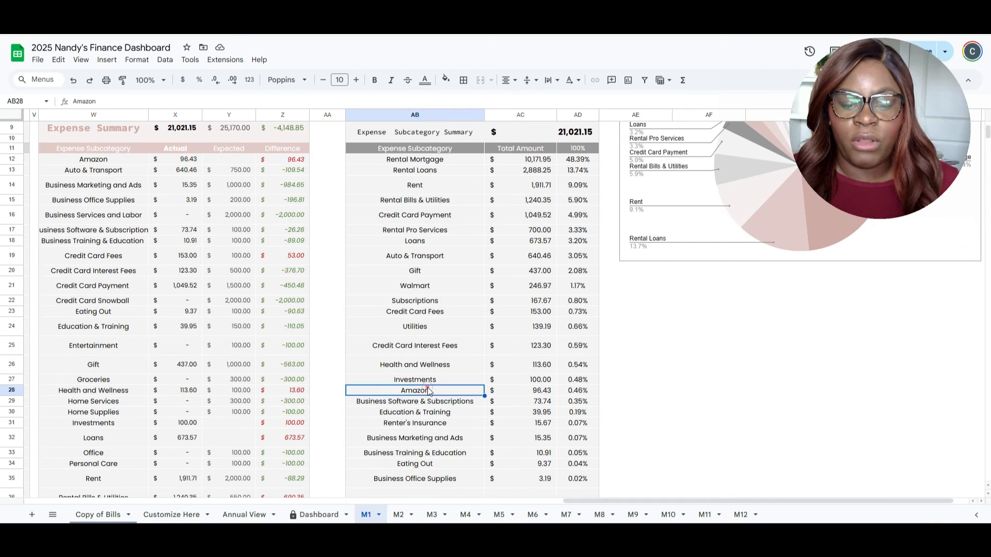
scroll(490, 381, "down", 3)
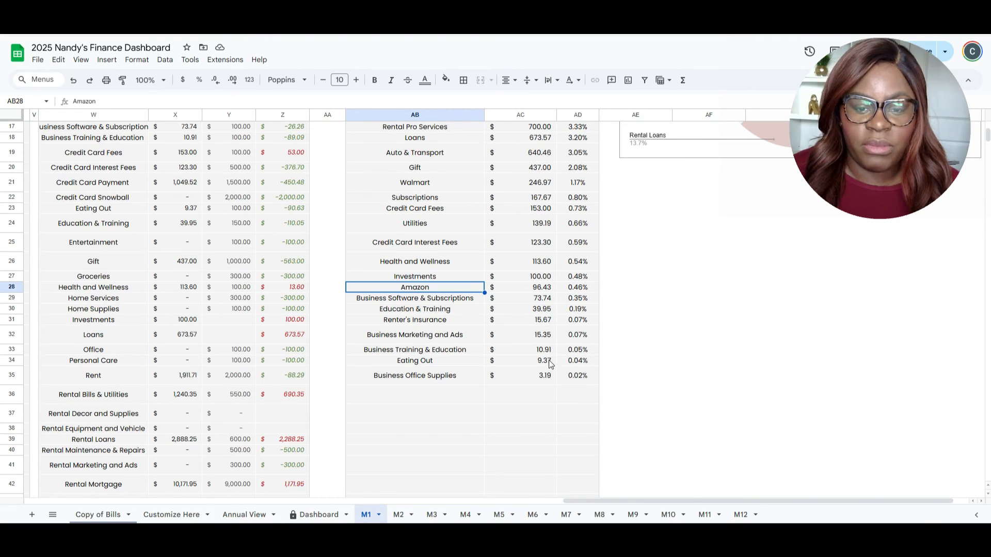
Examine the Finance Business expense subcategories and their main category options in the Annual View sheet
left_click(260, 515)
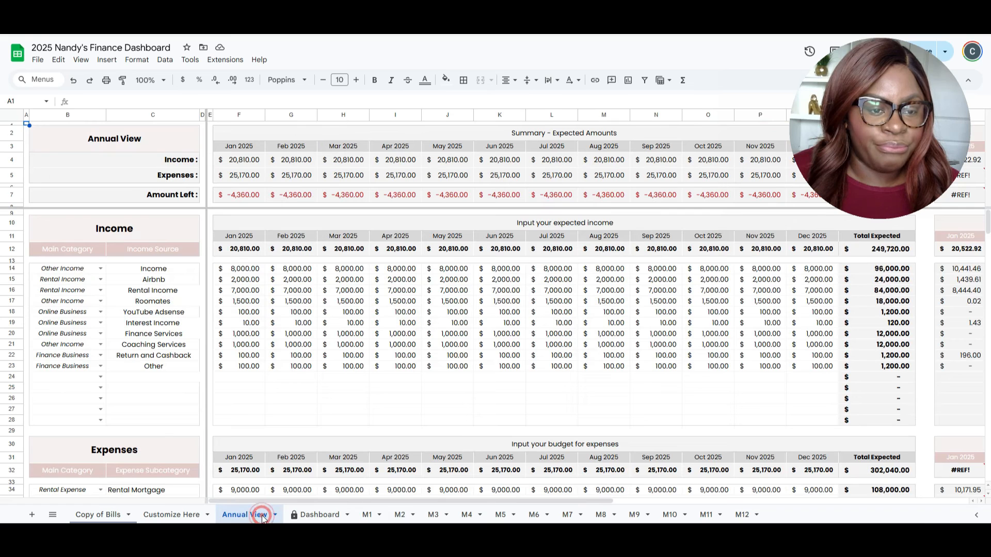
scroll(161, 393, "down", 2)
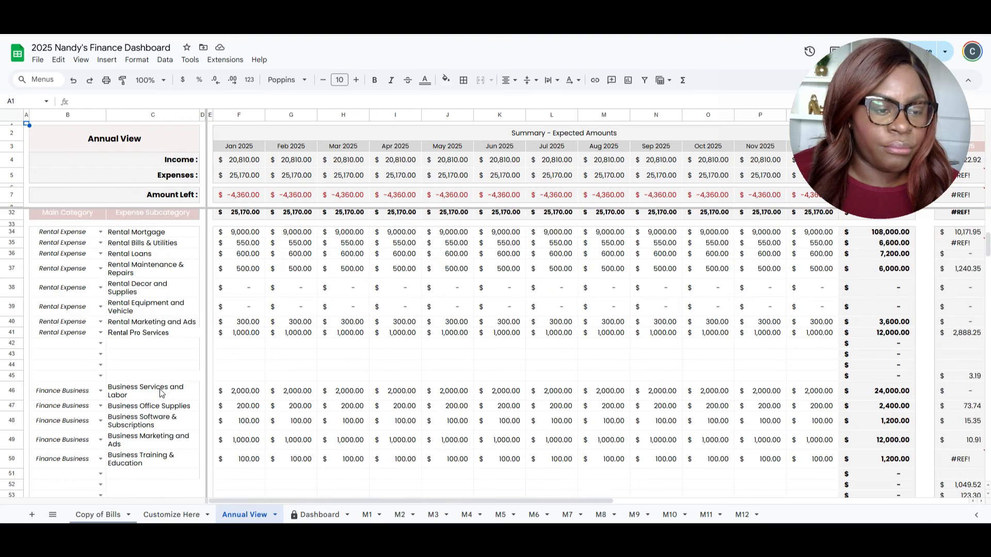
scroll(161, 393, "down", 2)
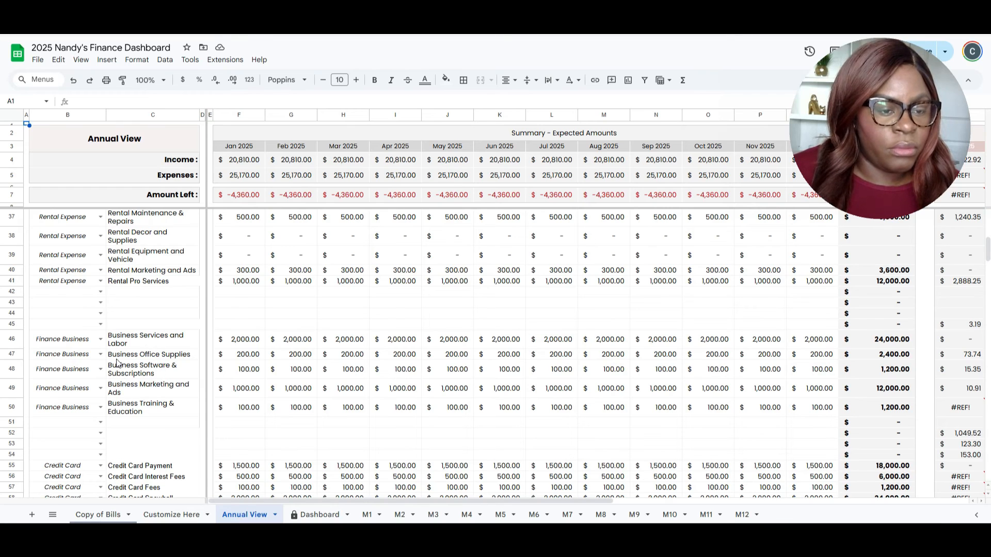
left_click(142, 354)
left_click(141, 370)
left_click(140, 391)
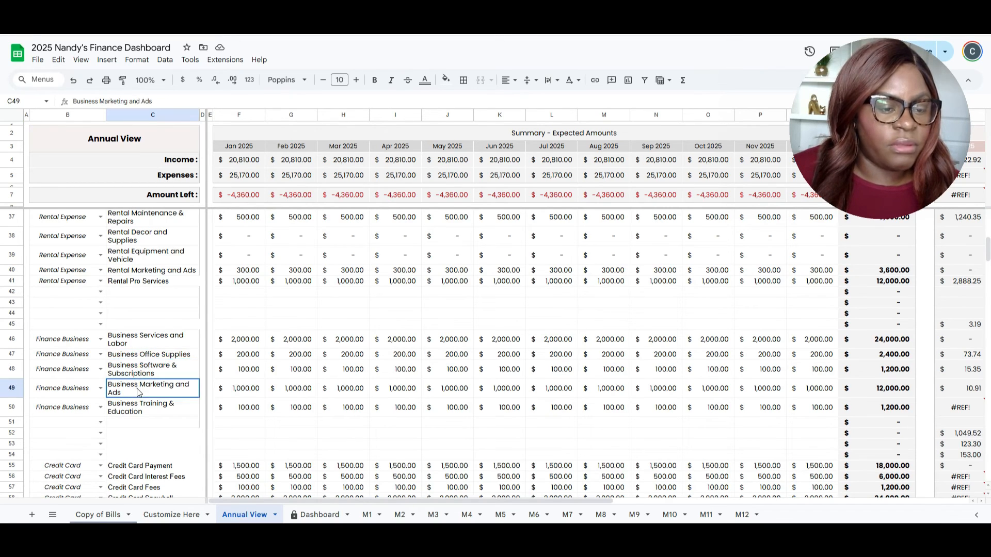
left_click(139, 413)
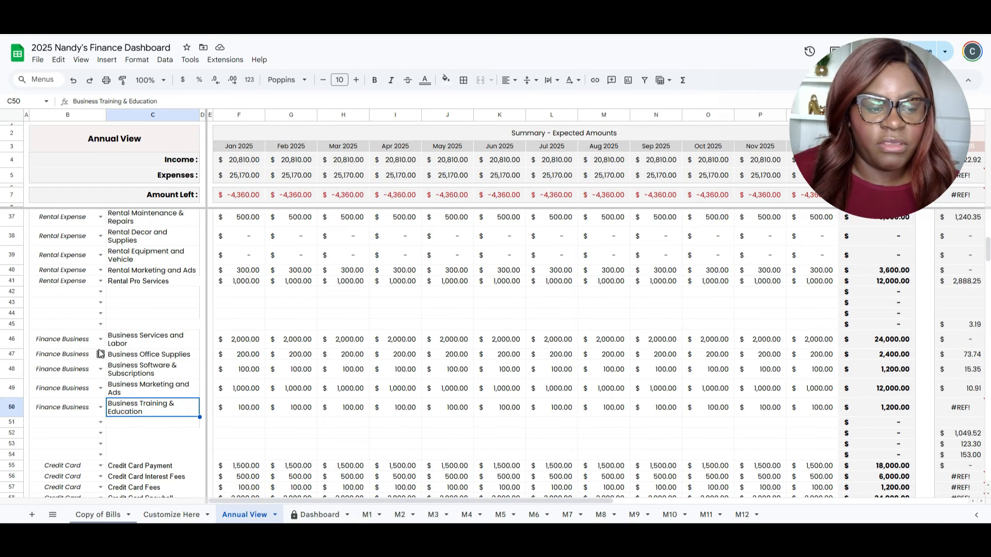
left_click(72, 347)
left_click(71, 343)
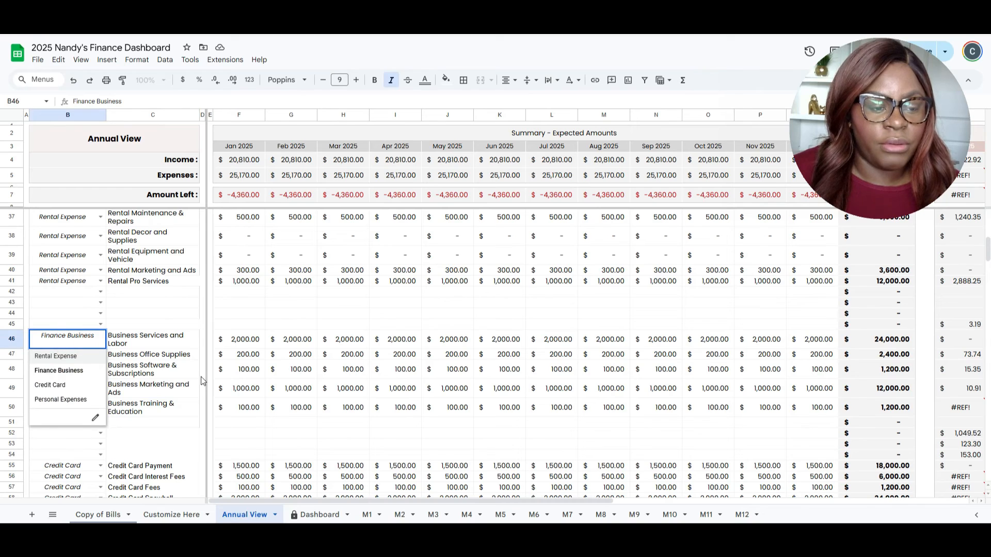
left_click(312, 437)
Return to the January sheet and review the expense subcategory summary
left_click(367, 514)
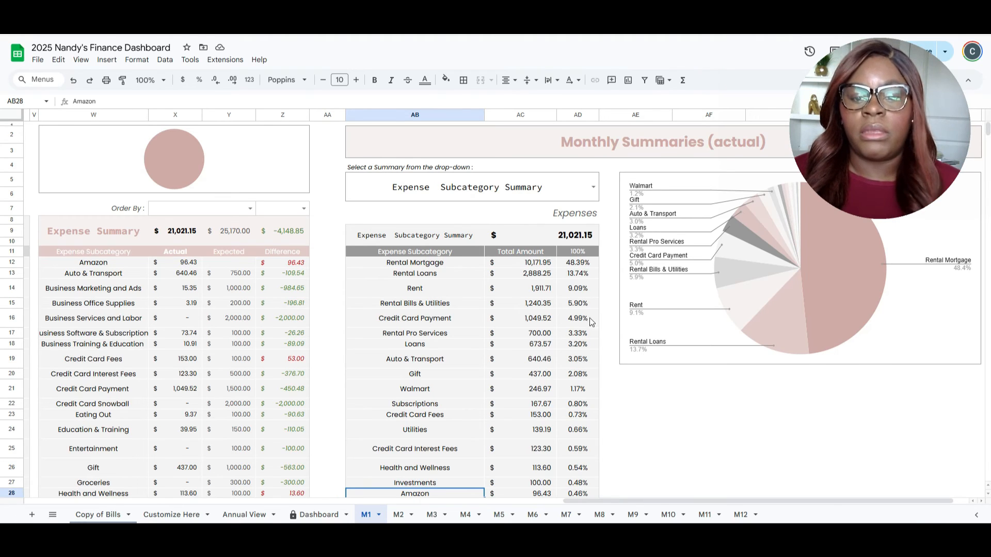
scroll(574, 323, "down", 3)
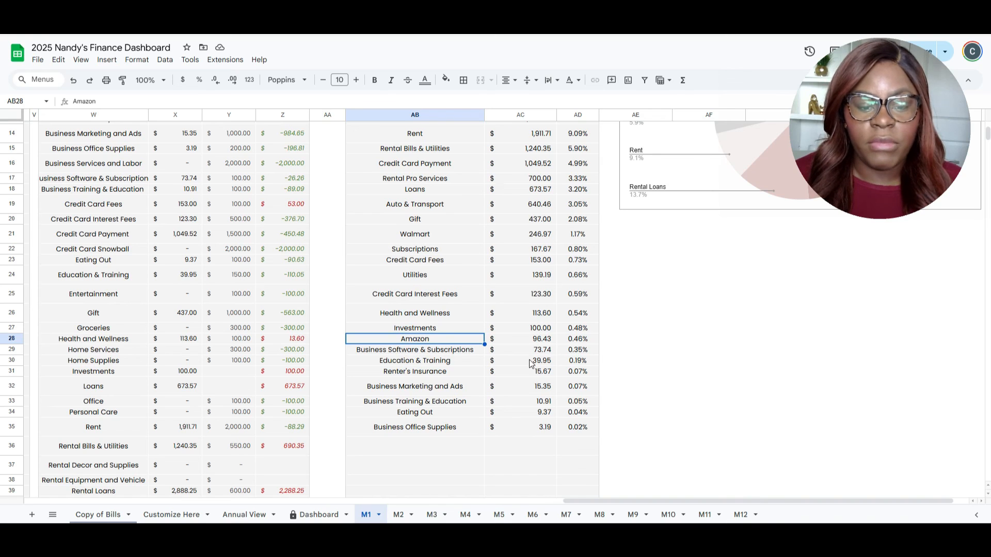
scroll(548, 375, "up", 2)
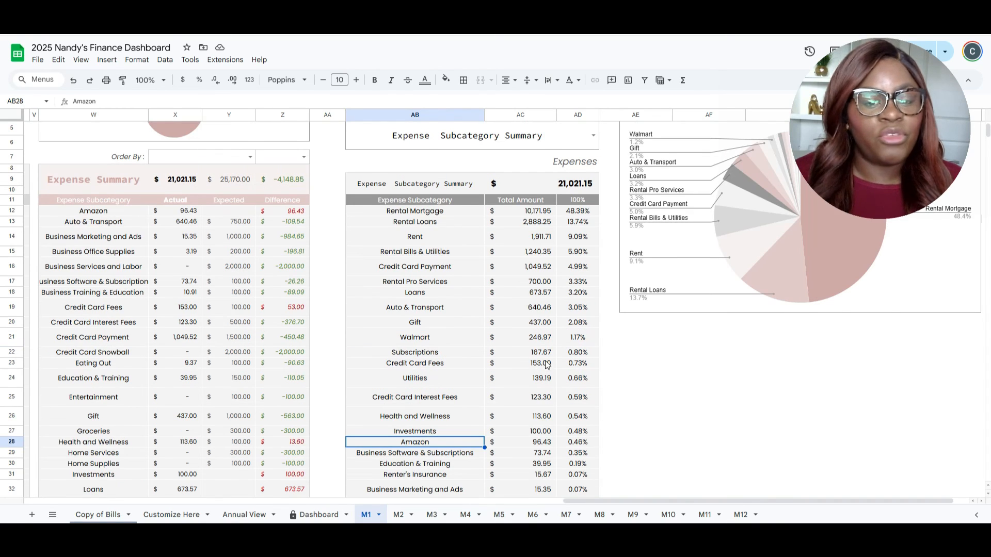